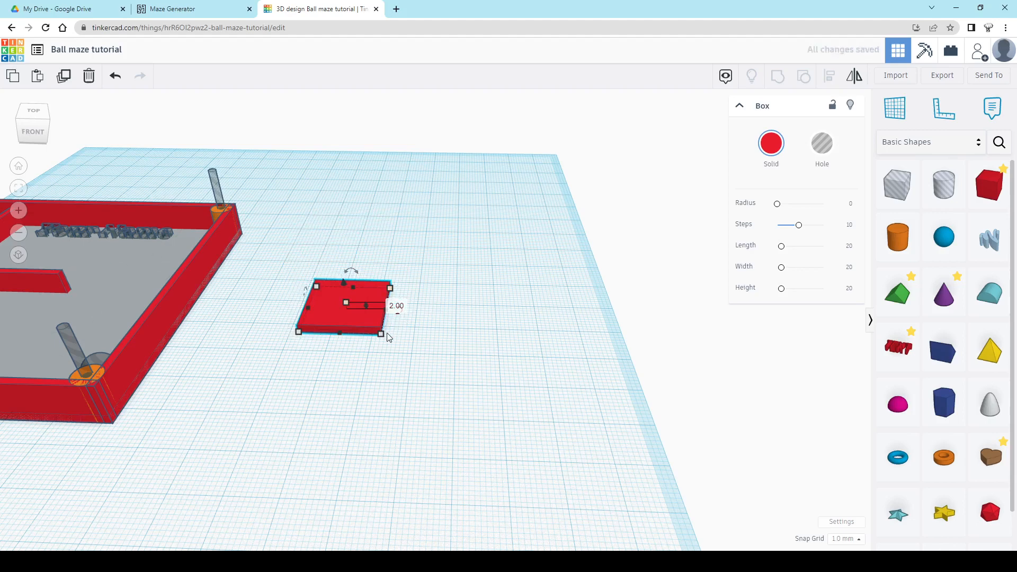
Set the flat box beside the maze to 80 mm in both length and width.
{"action": "mouse_move", "coordinate": [382, 334]}
{"action": "left_click", "coordinate": [333, 367]}
{"action": "type", "text": "80"}
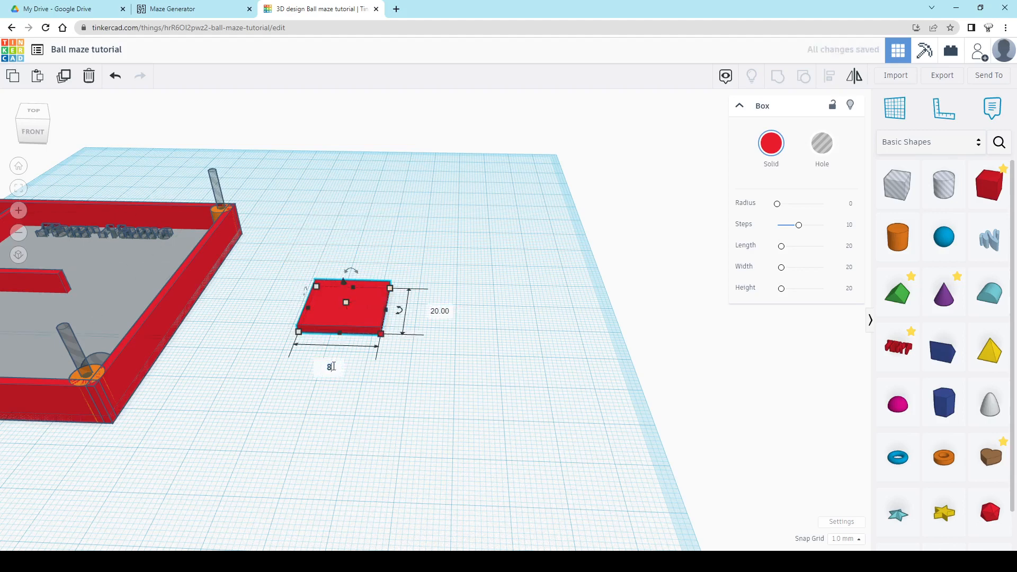
{"action": "key", "text": "Return"}
{"action": "left_click", "coordinate": [681, 317]}
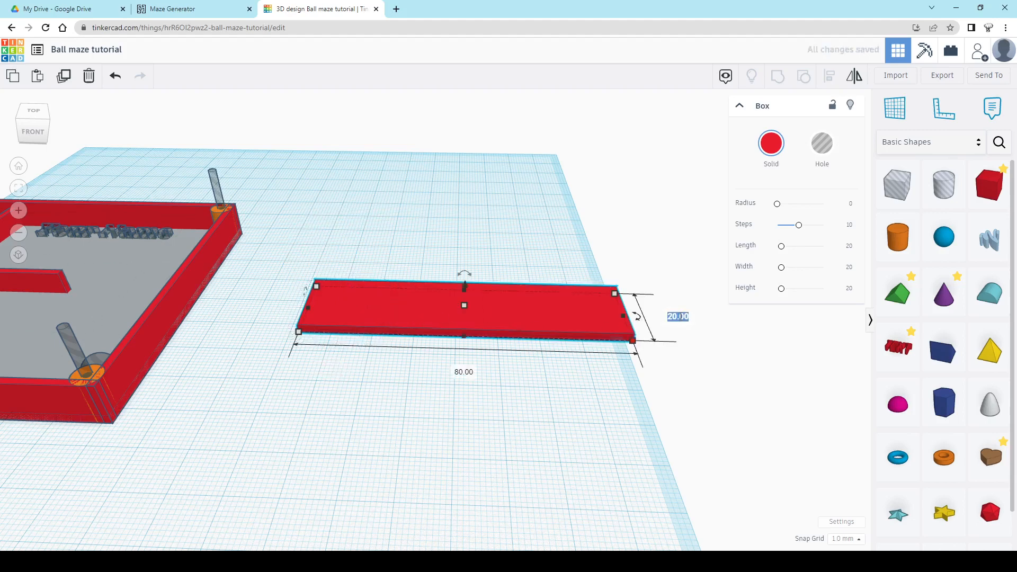
{"action": "type", "text": "80"}
{"action": "key", "text": "Return"}
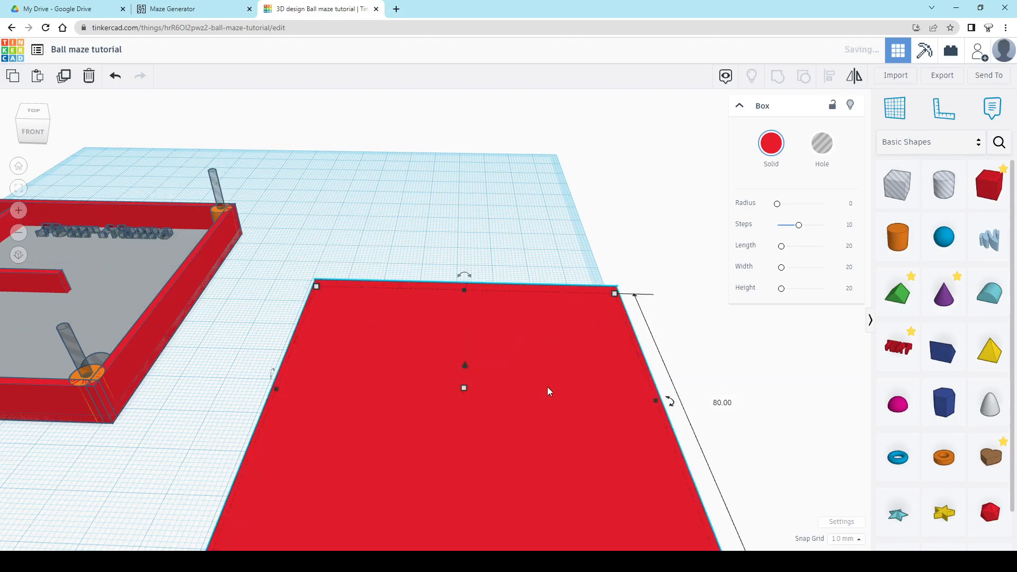
Recolour the square base plate from the presets as a light grey solid.
{"action": "scroll", "coordinate": [517, 307], "scroll_direction": "down", "scroll_amount": 3}
{"action": "left_click", "coordinate": [772, 146]}
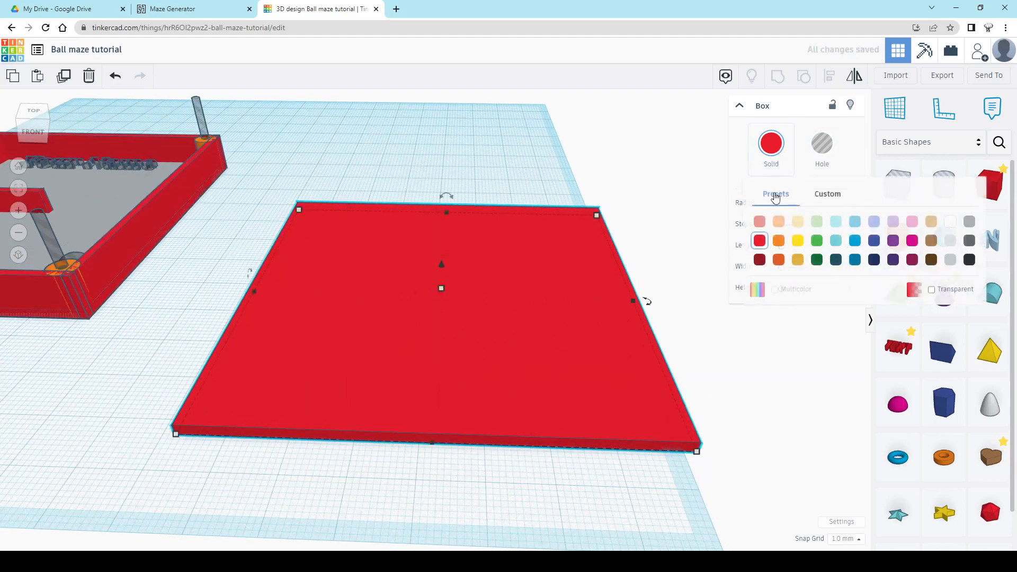
{"action": "left_click", "coordinate": [952, 241]}
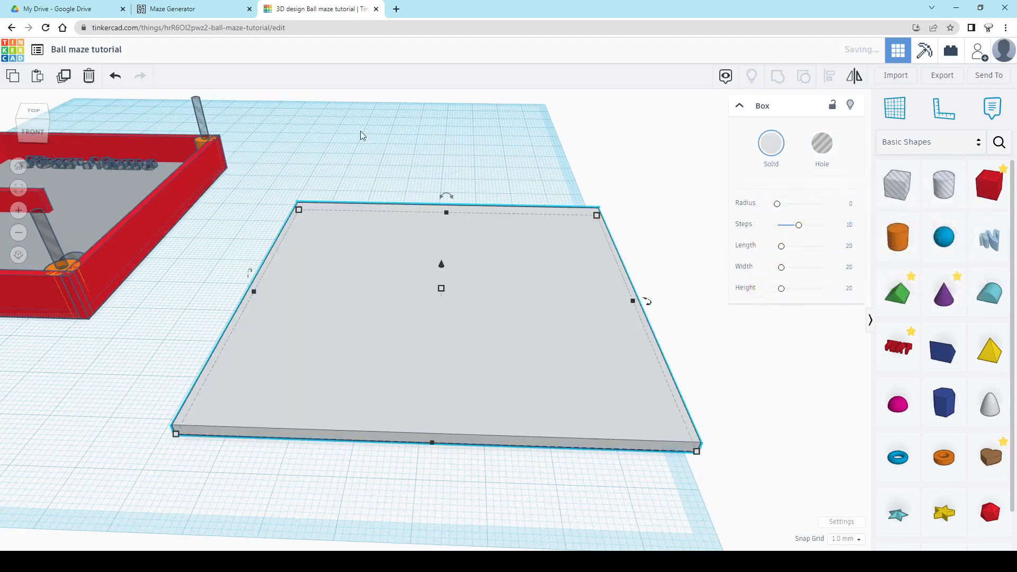
{"action": "left_click", "coordinate": [361, 134]}
Place a solid red box at the front edge of the grey base plate, towards its left corner.
{"action": "left_click", "coordinate": [161, 197]}
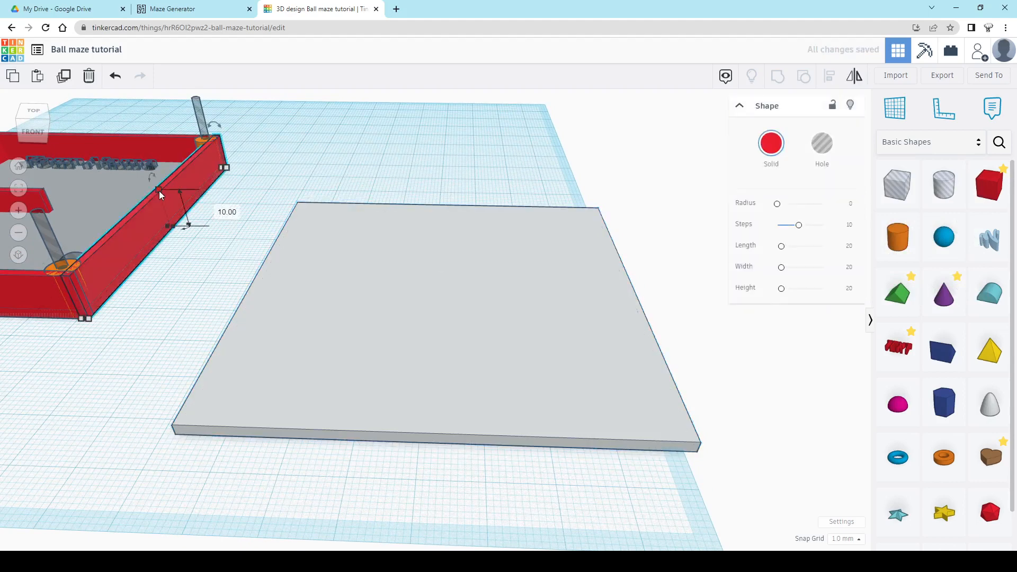
{"action": "left_click", "coordinate": [446, 158]}
{"action": "right_click_drag", "start_coordinate": [497, 231], "coordinate": [480, 237]}
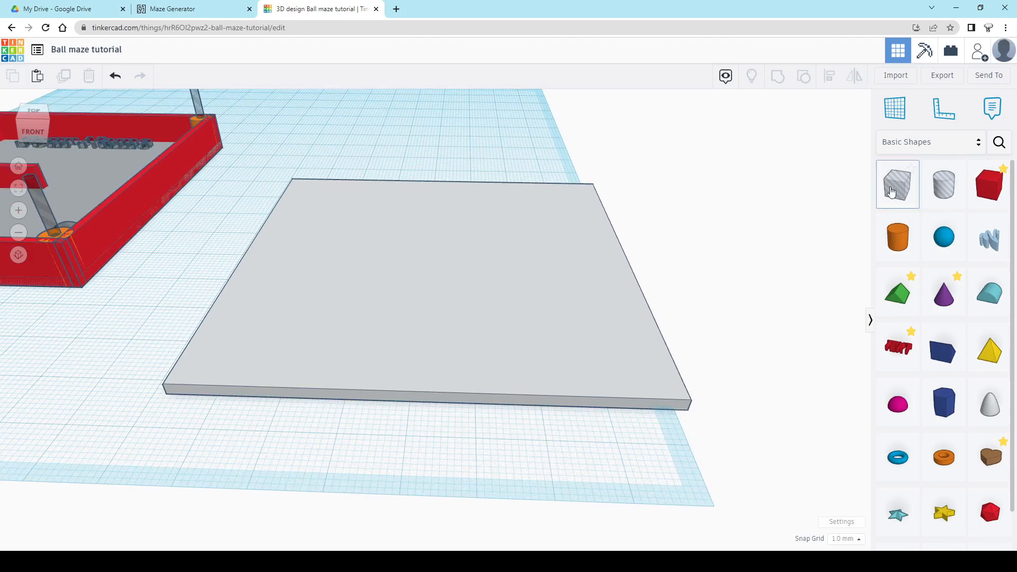
{"action": "middle_click_drag", "start_coordinate": [409, 285], "coordinate": [335, 290]}
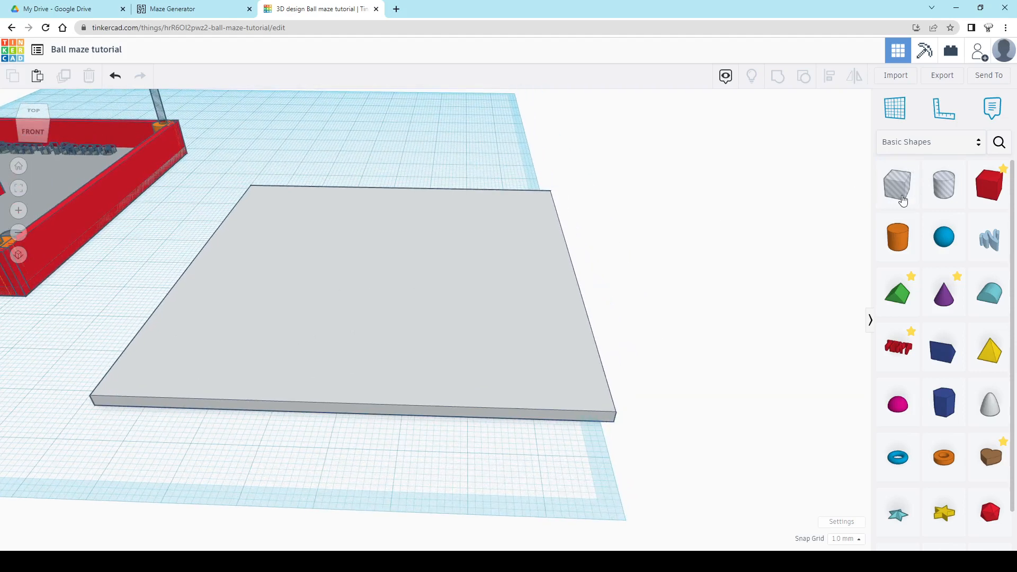
{"action": "left_click_drag", "start_coordinate": [988, 187], "coordinate": [310, 397]}
{"action": "right_click_drag", "start_coordinate": [451, 345], "coordinate": [414, 353]}
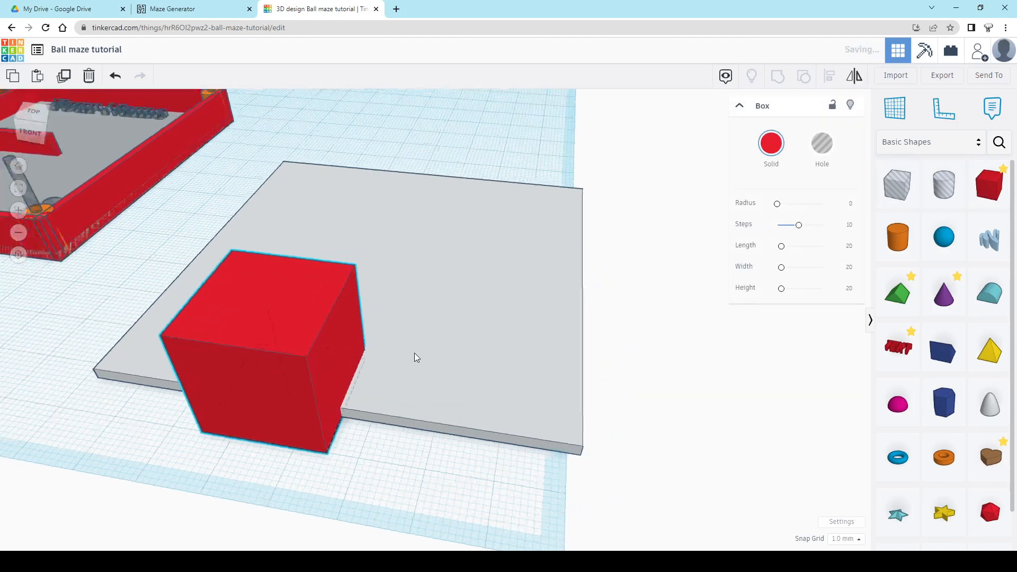
Resize the red box into a wall 1.5 mm thick and 80 mm long.
{"action": "left_click_drag", "start_coordinate": [304, 352], "coordinate": [284, 398]}
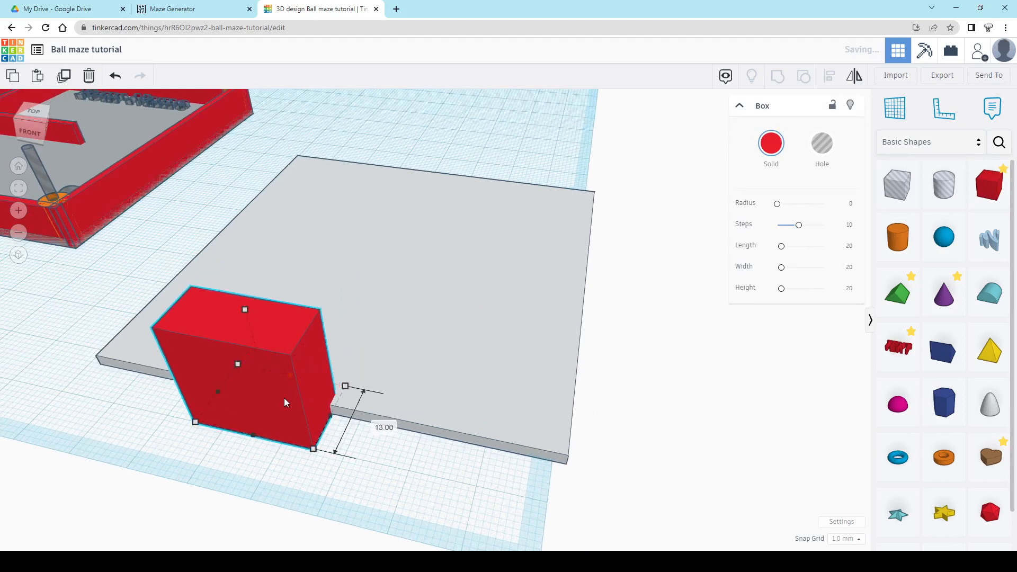
{"action": "left_click", "coordinate": [377, 440]}
{"action": "type", "text": "1"}
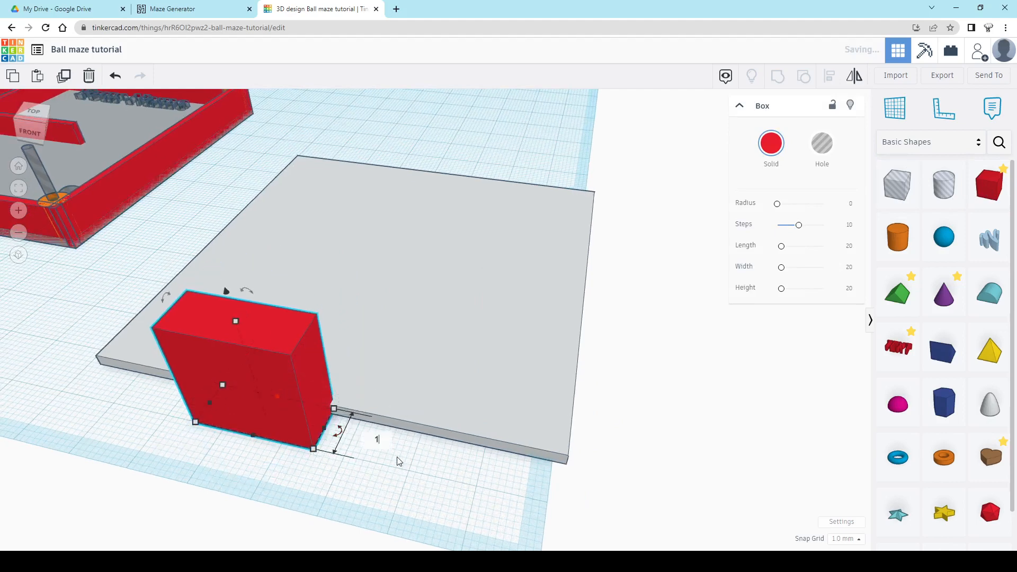
{"action": "type", "text": ".5"}
{"action": "key", "text": "Return"}
{"action": "scroll", "coordinate": [349, 455], "scroll_direction": "up", "scroll_amount": 2}
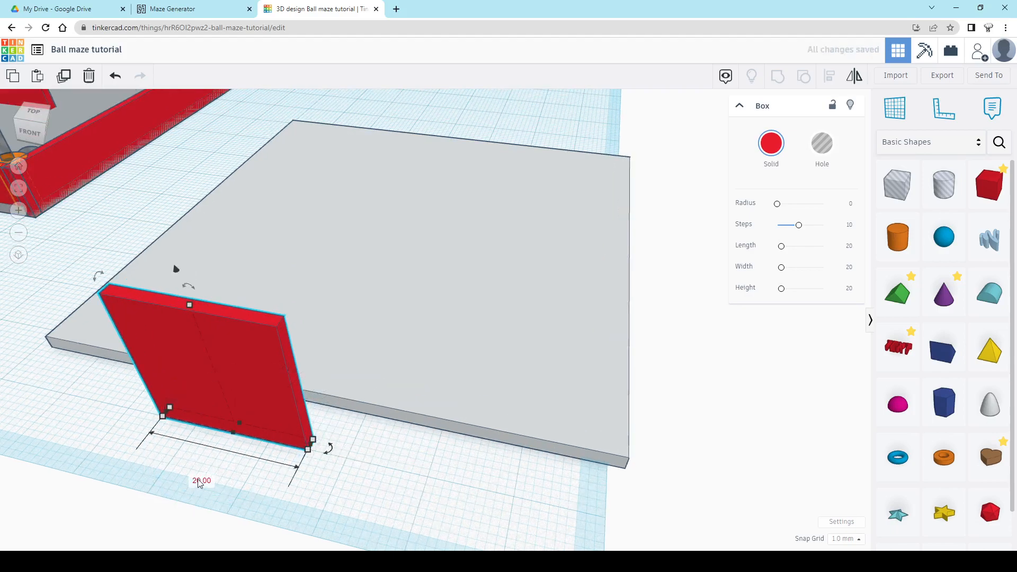
{"action": "left_click", "coordinate": [200, 481]}
{"action": "type", "text": "80"}
{"action": "key", "text": "Return"}
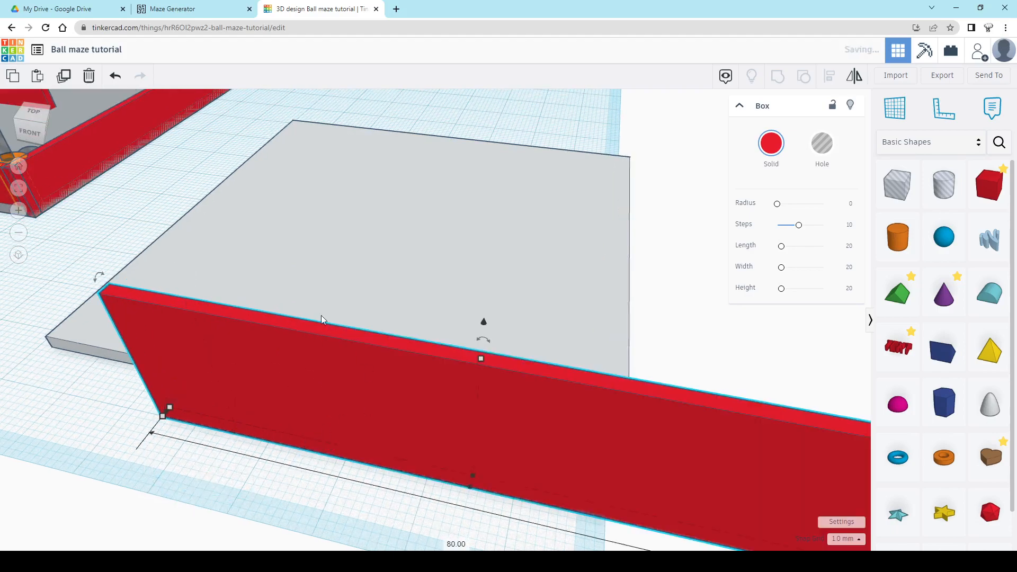
Move the red wall onto the front edge of the base plate so their corners and outer faces line up.
{"action": "scroll", "coordinate": [266, 392], "scroll_direction": "down", "scroll_amount": 5}
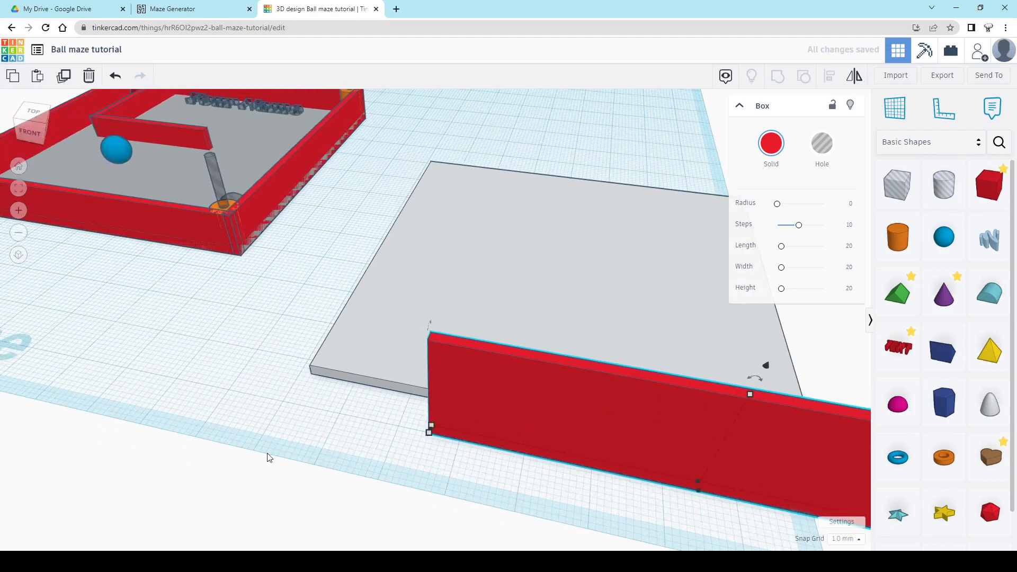
{"action": "right_click_drag", "start_coordinate": [268, 457], "coordinate": [455, 386]}
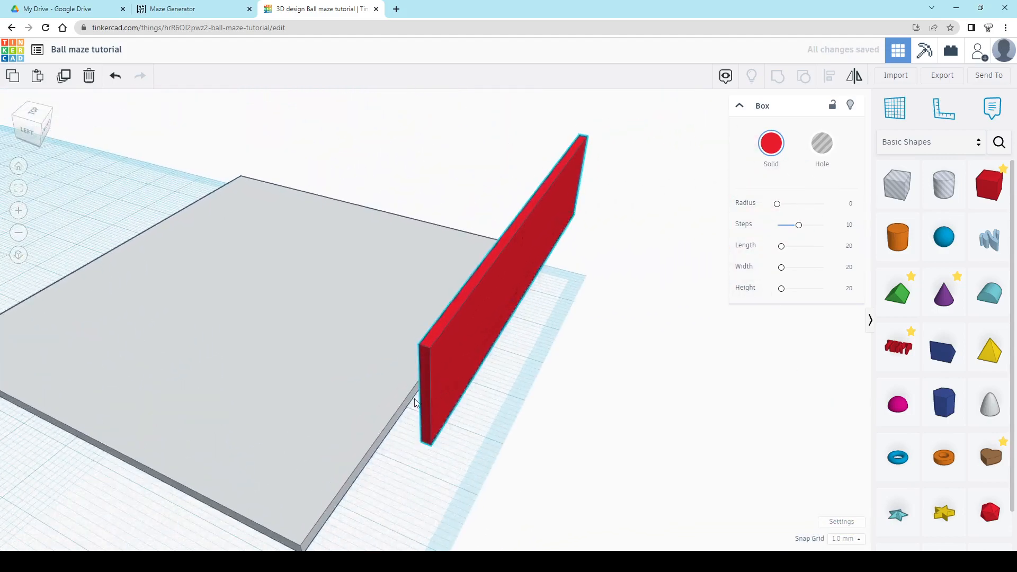
{"action": "left_click_drag", "start_coordinate": [415, 403], "coordinate": [311, 483]}
{"action": "right_click_drag", "start_coordinate": [523, 431], "coordinate": [553, 379]}
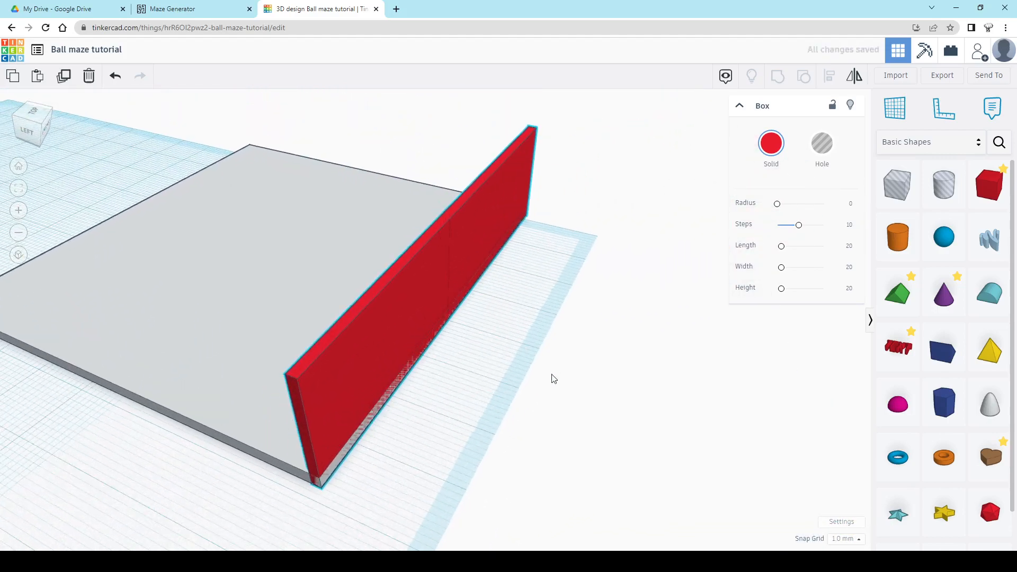
{"action": "scroll", "coordinate": [374, 438], "scroll_direction": "up", "scroll_amount": 3}
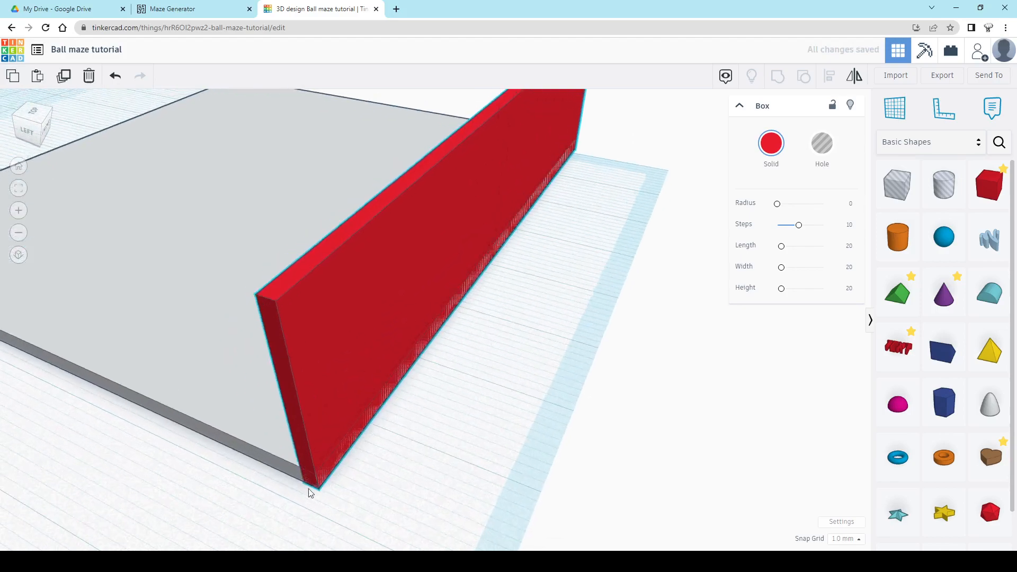
{"action": "right_click_drag", "start_coordinate": [311, 493], "coordinate": [259, 355]}
{"action": "scroll", "coordinate": [513, 311], "scroll_direction": "down", "scroll_amount": 5}
{"action": "right_click_drag", "start_coordinate": [662, 375], "coordinate": [527, 320]}
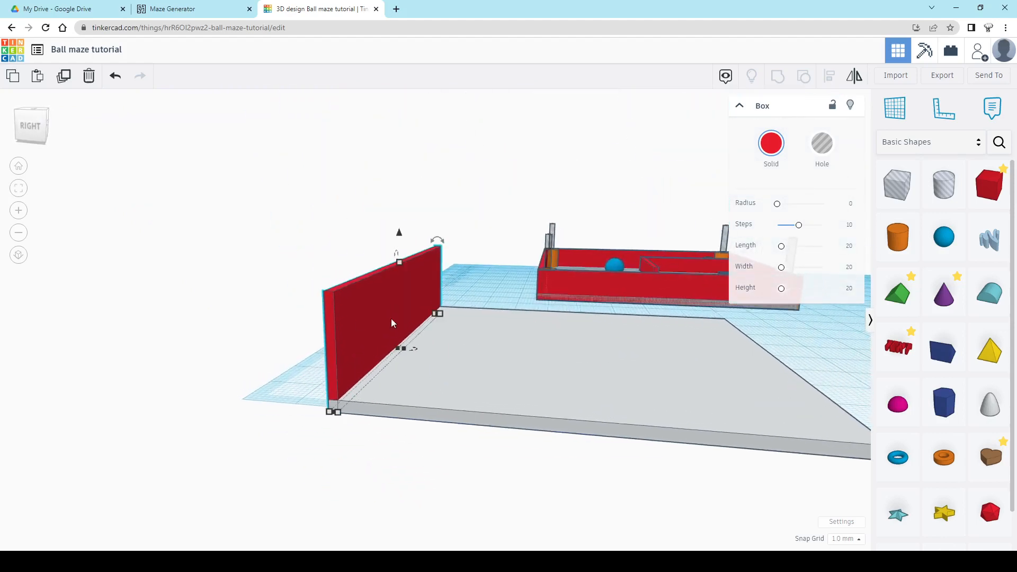
Set the front wall's height to 10 mm, matching the walls of the existing maze.
{"action": "left_click", "coordinate": [638, 283]}
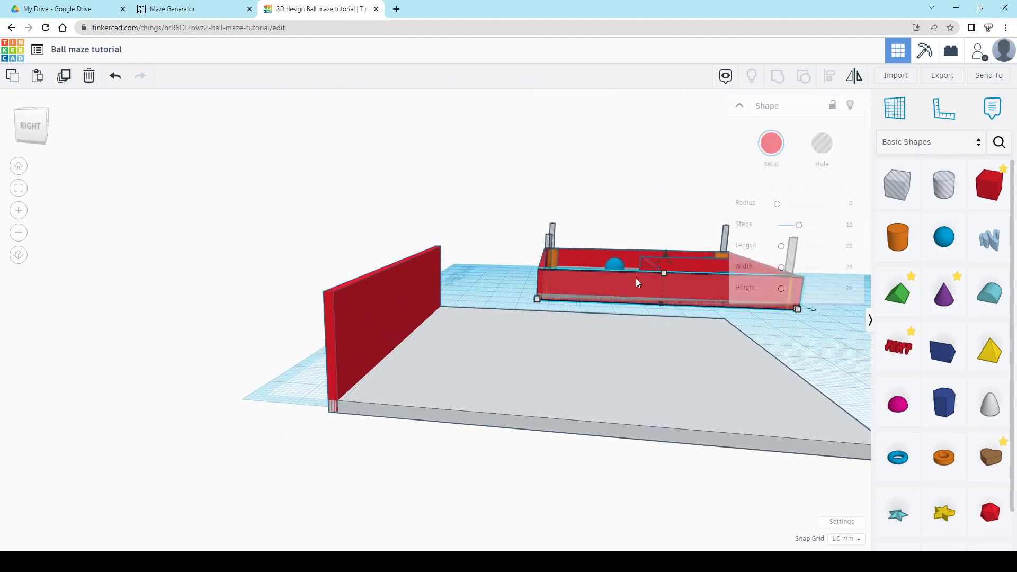
{"action": "left_click", "coordinate": [386, 318]}
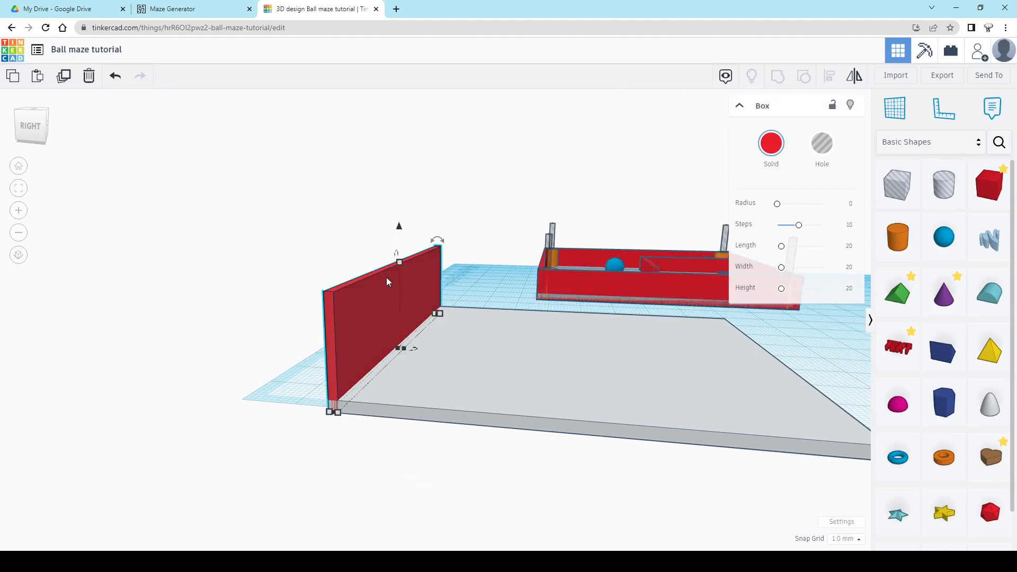
{"action": "type", "text": "1"}
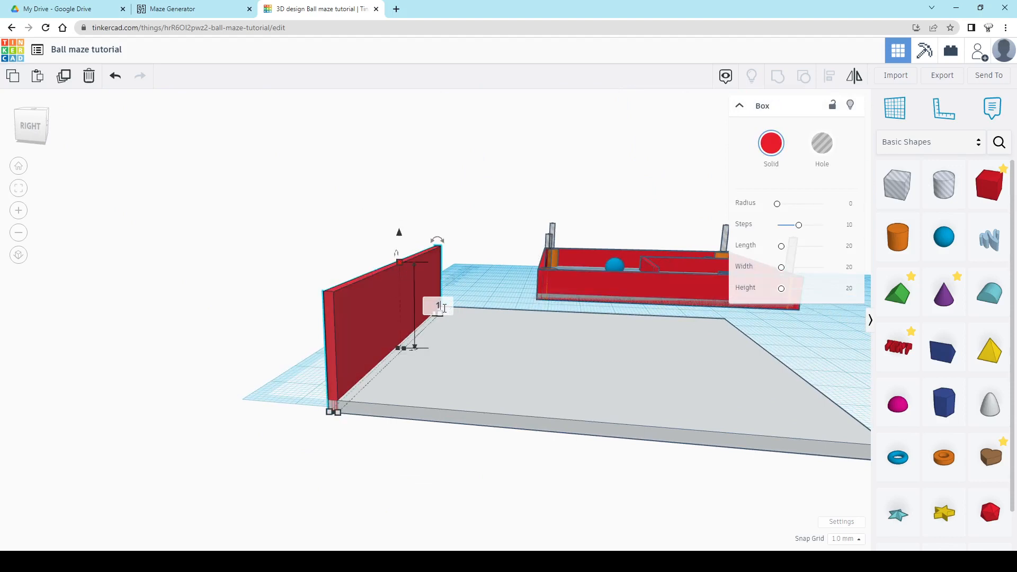
{"action": "type", "text": "0"}
{"action": "key", "text": "Return"}
{"action": "left_click", "coordinate": [374, 284]}
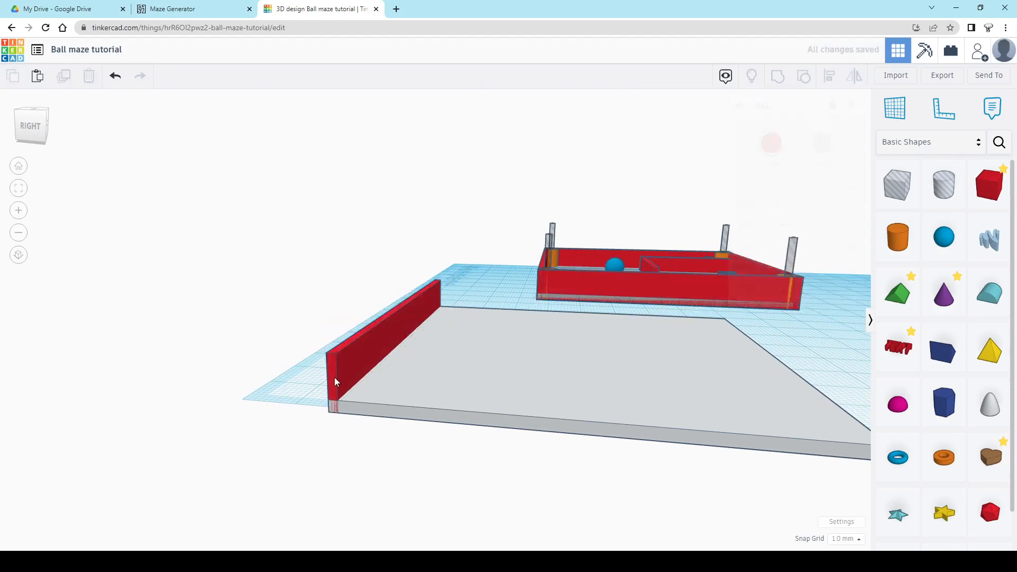
Duplicate the front wall and rotate the copy perpendicular to the original.
{"action": "right_click_drag", "start_coordinate": [335, 377], "coordinate": [390, 354]}
{"action": "left_click", "coordinate": [391, 354]}
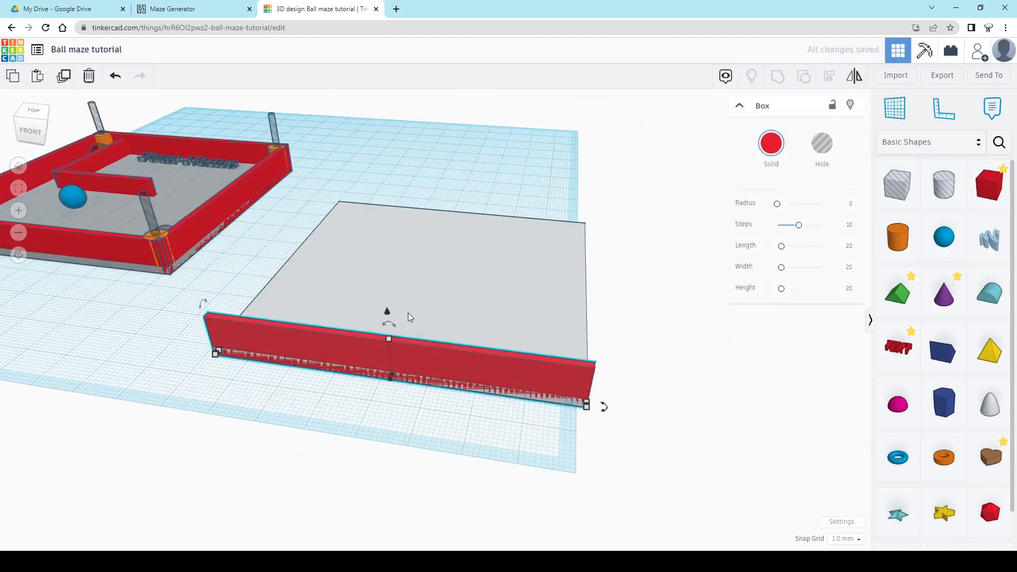
{"action": "right_click_drag", "start_coordinate": [408, 312], "coordinate": [577, 416]}
{"action": "left_click_drag", "start_coordinate": [591, 418], "coordinate": [405, 304]}
{"action": "middle_click_drag", "start_coordinate": [313, 434], "coordinate": [507, 436]}
{"action": "scroll", "coordinate": [507, 440], "scroll_direction": "down", "scroll_amount": 1}
{"action": "left_click", "coordinate": [463, 419]}
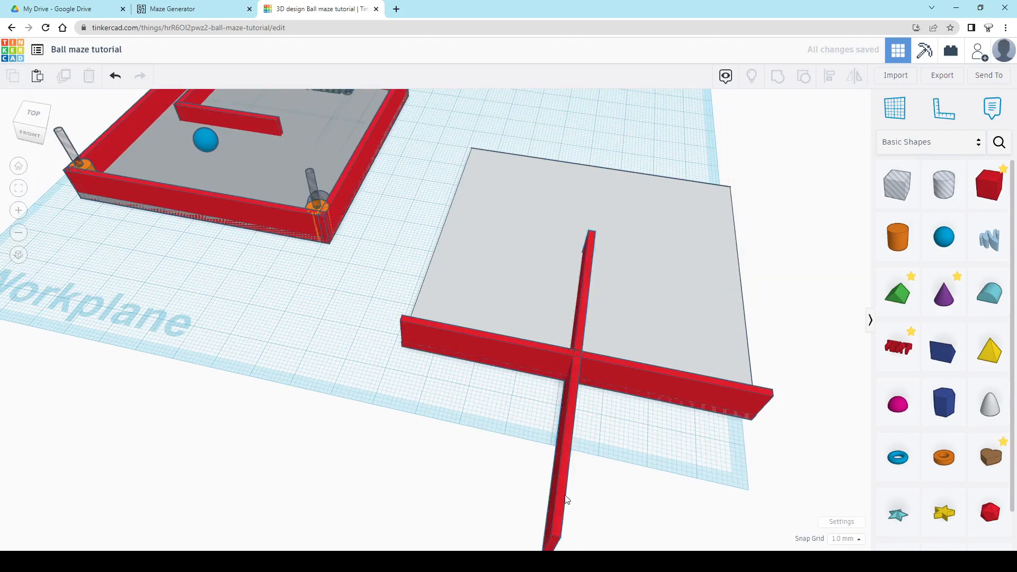
Move the rotated wall copy to the base plate's left edge so it meets the front wall at the corner.
{"action": "left_click_drag", "start_coordinate": [566, 500], "coordinate": [417, 304]}
{"action": "right_click_drag", "start_coordinate": [395, 400], "coordinate": [684, 437]}
{"action": "scroll", "coordinate": [400, 405], "scroll_direction": "up", "scroll_amount": 1}
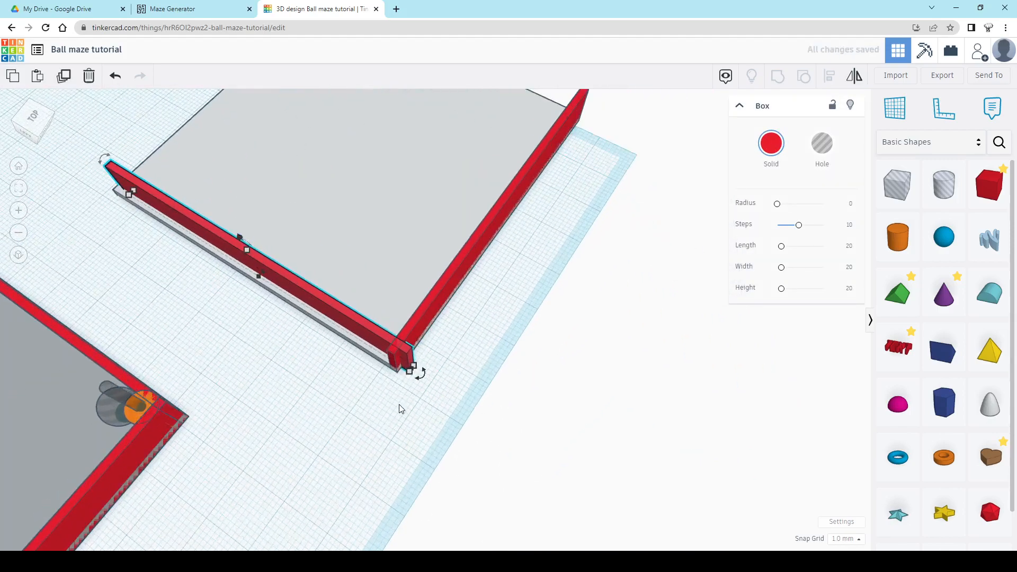
{"action": "scroll", "coordinate": [400, 403], "scroll_direction": "up", "scroll_amount": 6}
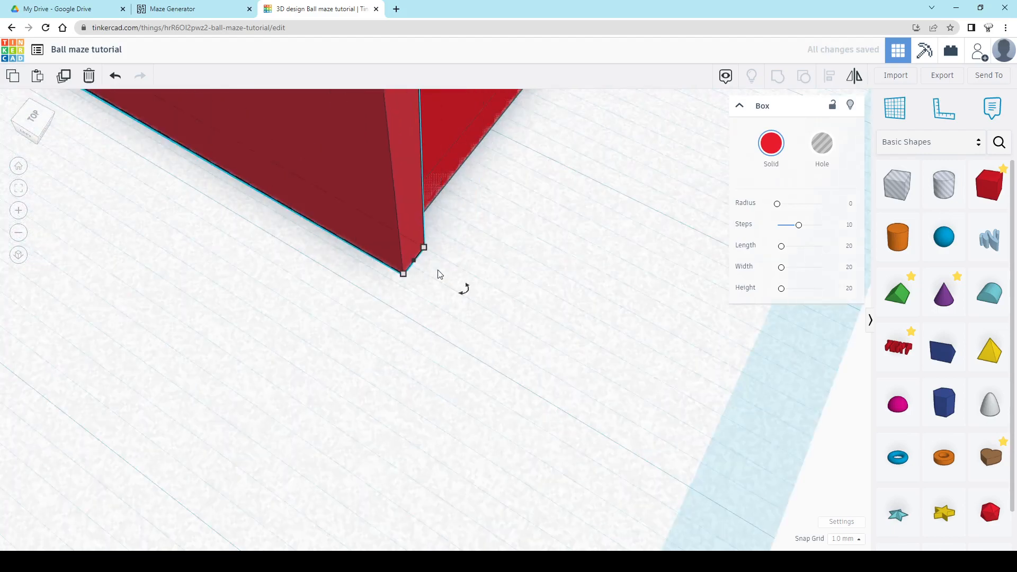
{"action": "right_click_drag", "start_coordinate": [437, 269], "coordinate": [446, 240]}
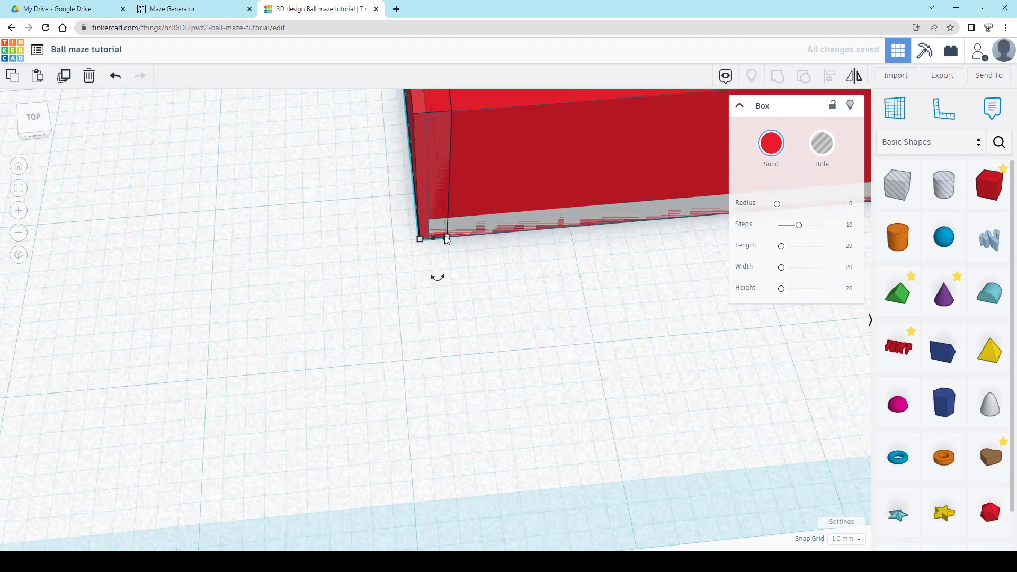
{"action": "left_click_drag", "start_coordinate": [526, 277], "coordinate": [393, 189]}
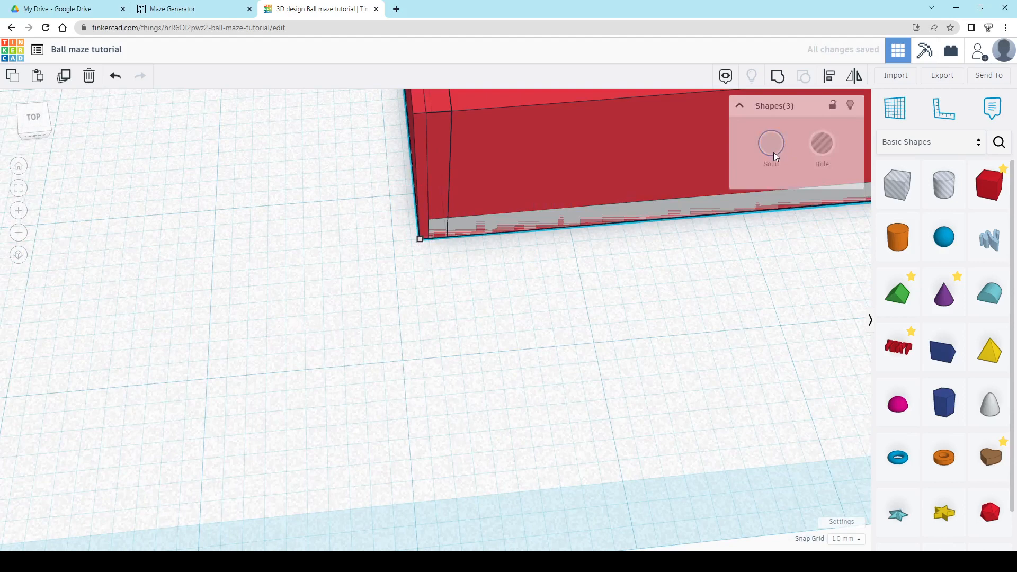
{"action": "left_click", "coordinate": [830, 76]}
{"action": "scroll", "coordinate": [455, 300], "scroll_direction": "down", "scroll_amount": 3}
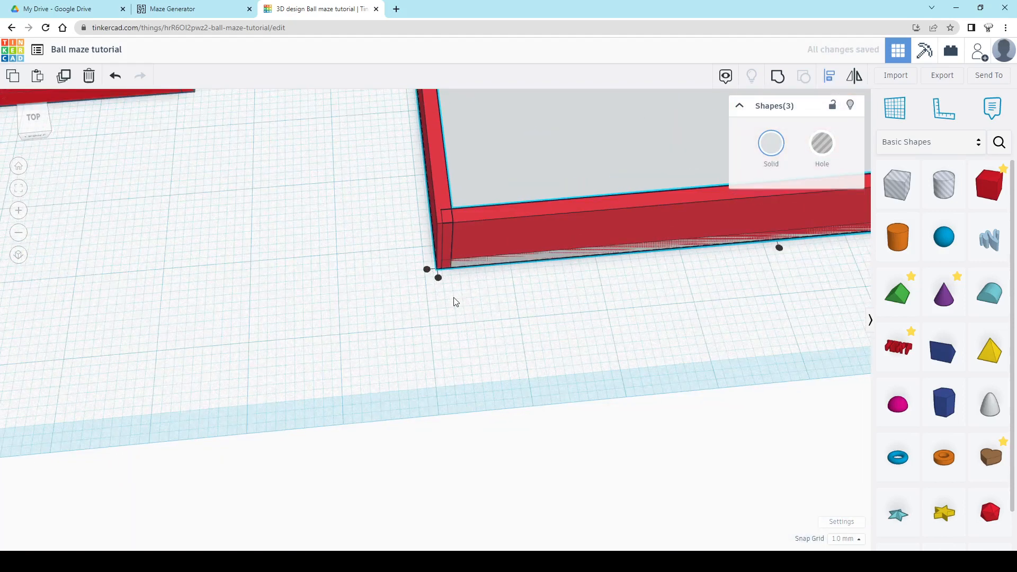
{"action": "left_click", "coordinate": [538, 345]}
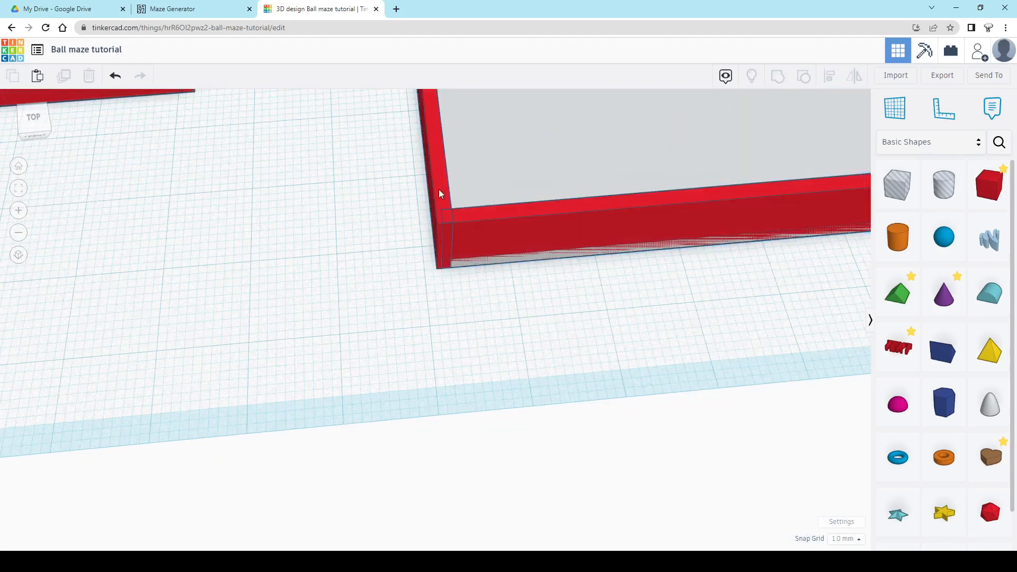
Align the left wall with the left edge of the base plate using the Align tool.
{"action": "left_click", "coordinate": [439, 193]}
{"action": "left_click", "coordinate": [526, 149], "text": "shift"}
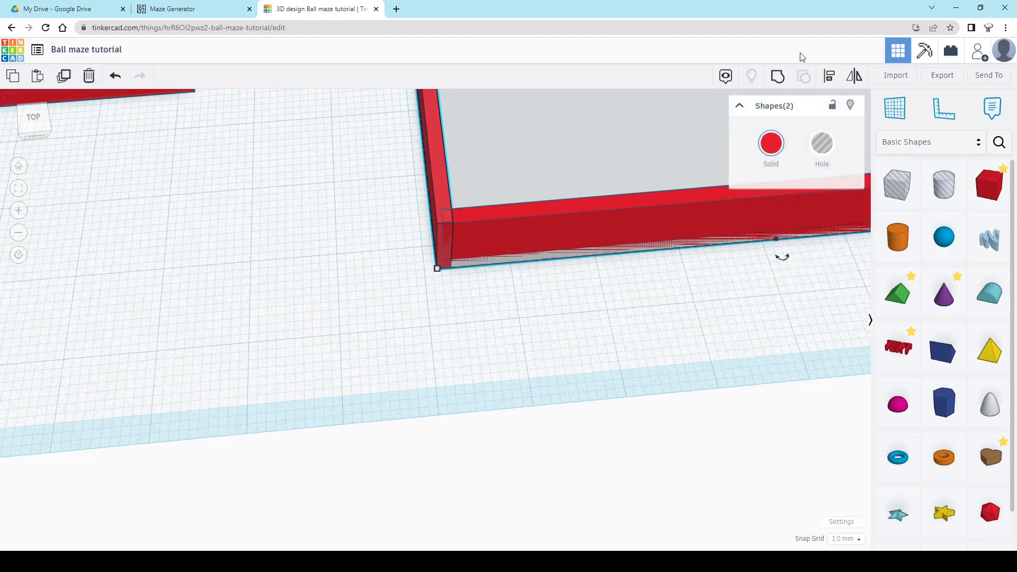
{"action": "left_click", "coordinate": [831, 77]}
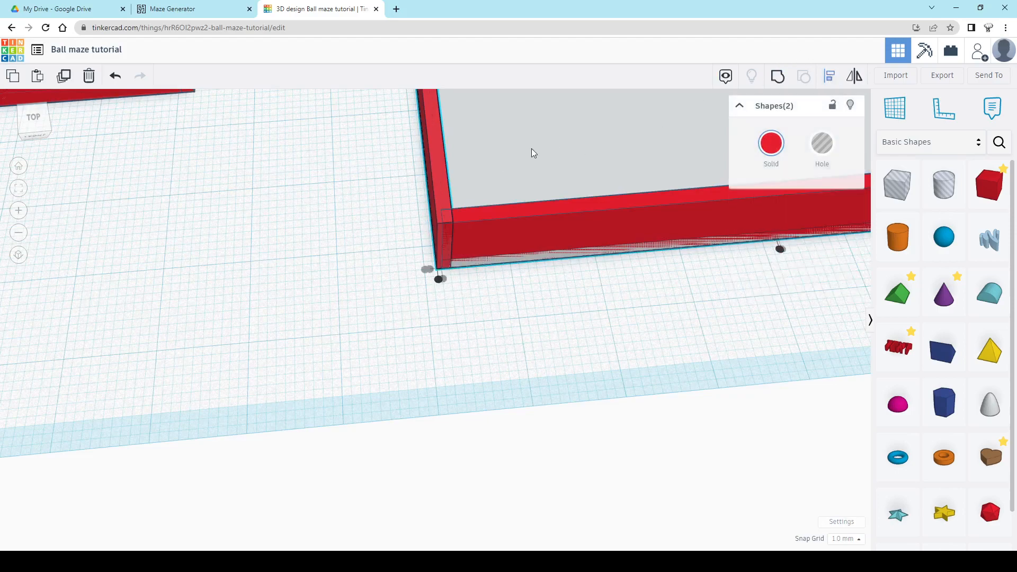
{"action": "left_click", "coordinate": [444, 280]}
{"action": "left_click", "coordinate": [461, 331]}
Group the front wall and the left wall of the new base into one shape.
{"action": "right_click_drag", "start_coordinate": [462, 331], "coordinate": [578, 288]}
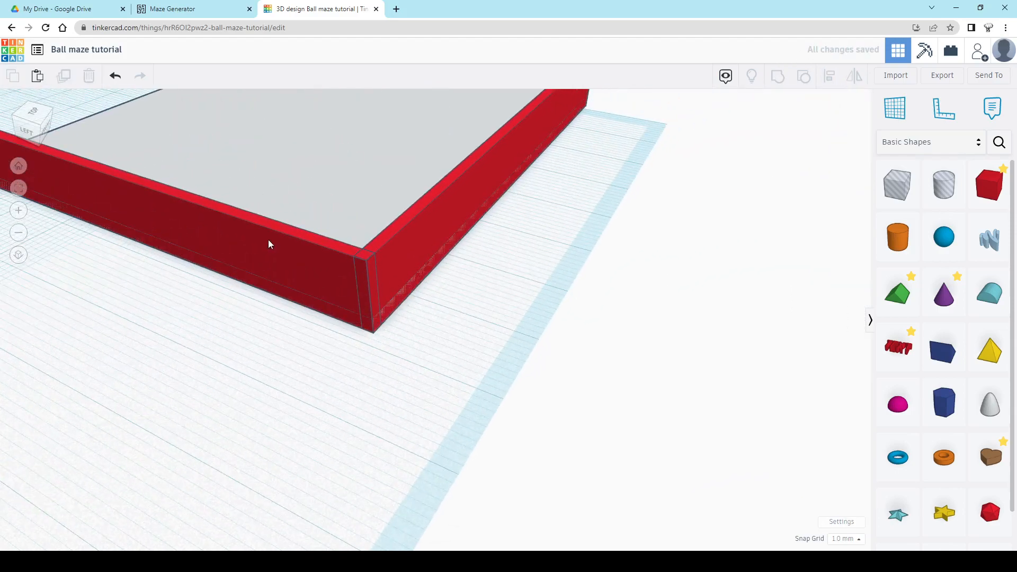
{"action": "middle_click_drag", "start_coordinate": [268, 240], "coordinate": [724, 312]}
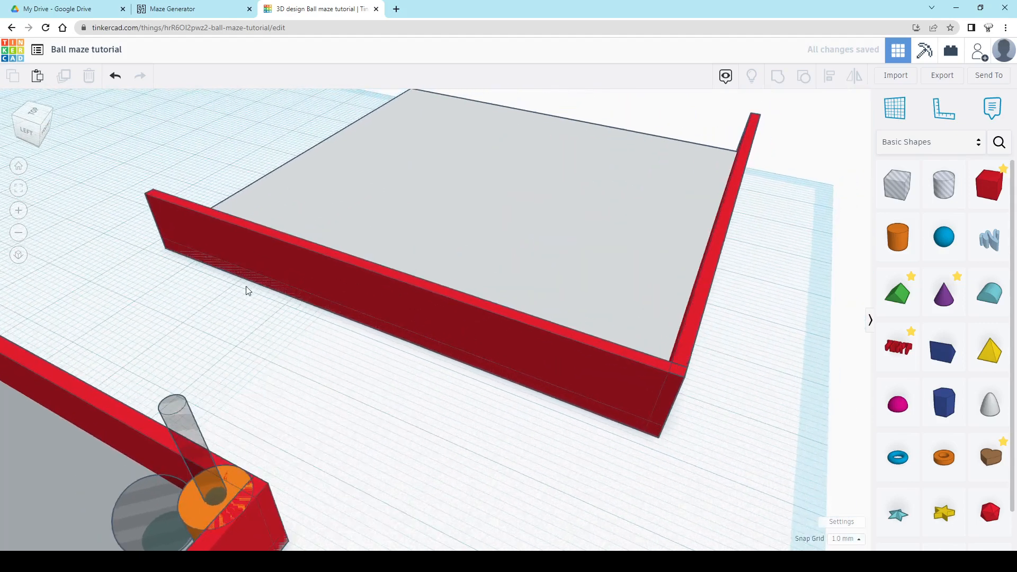
{"action": "left_click", "coordinate": [364, 282]}
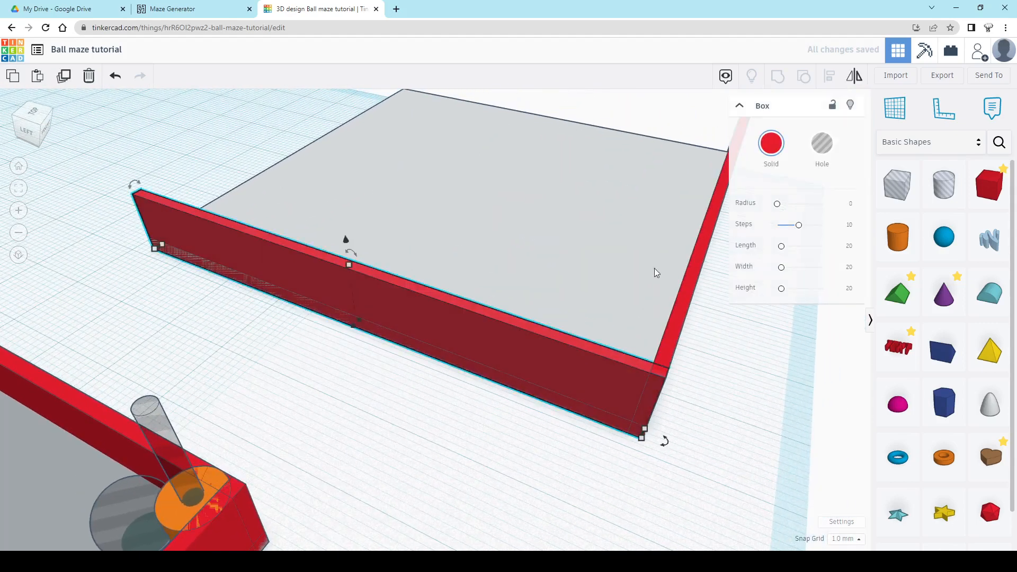
{"action": "left_click", "coordinate": [681, 299], "text": "shift"}
{"action": "left_click", "coordinate": [780, 82]}
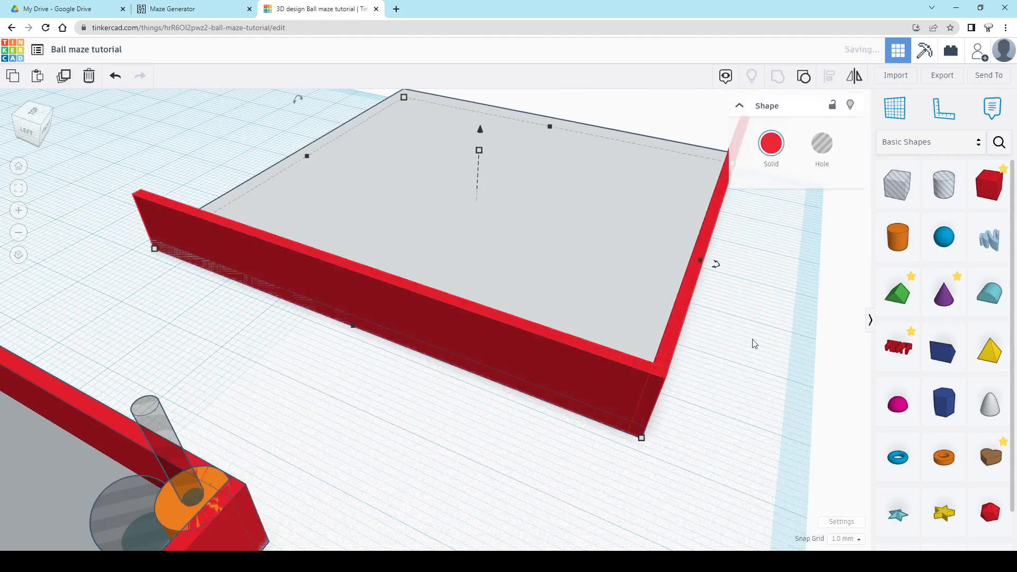
Duplicate the grouped walls and rotate the copy 180° to enclose the remaining two sides of the base plate.
{"action": "right_click_drag", "start_coordinate": [753, 343], "coordinate": [663, 358]}
{"action": "middle_click_drag", "start_coordinate": [699, 253], "coordinate": [296, 308]}
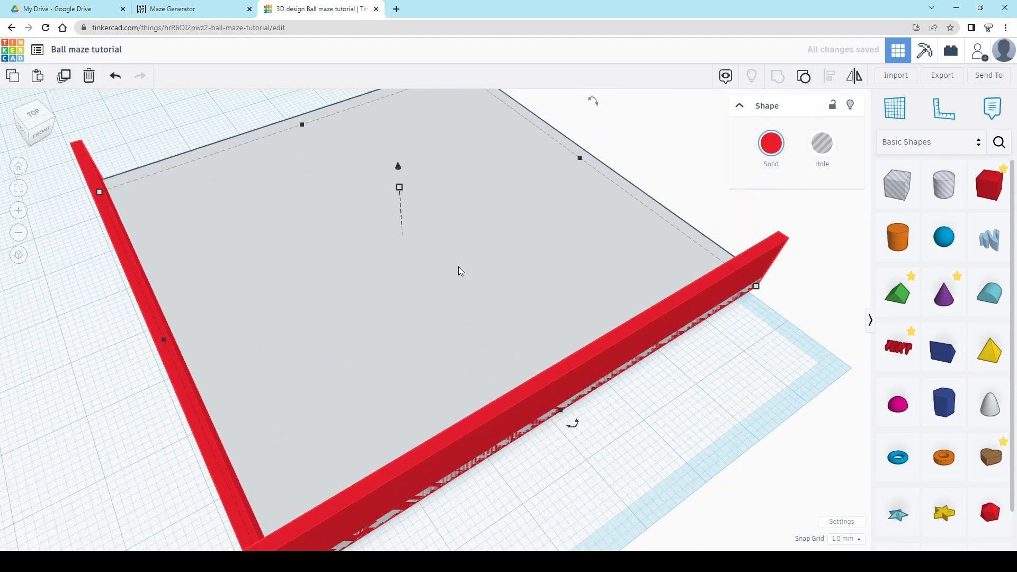
{"action": "scroll", "coordinate": [458, 266], "scroll_direction": "down", "scroll_amount": 1}
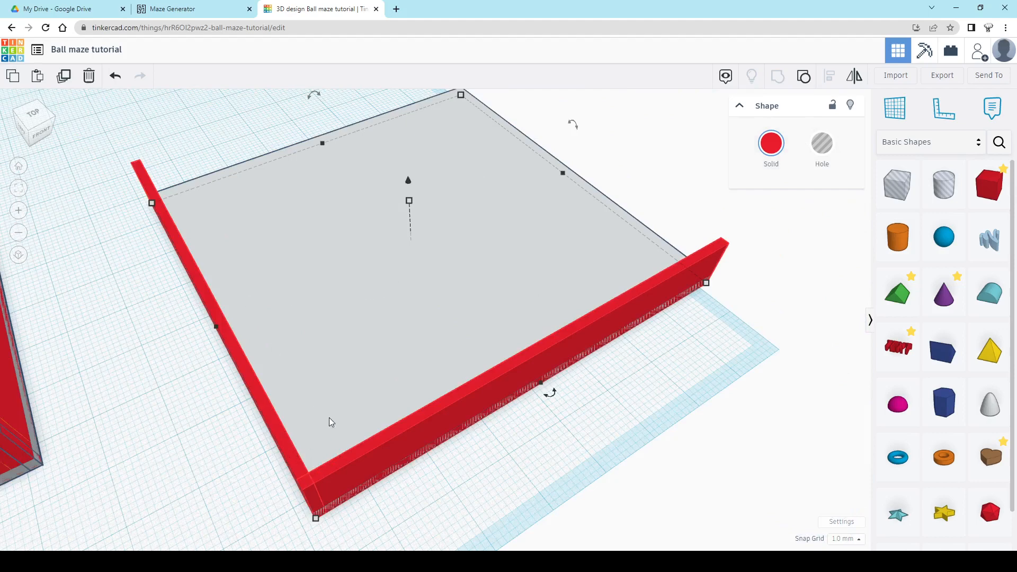
{"action": "scroll", "coordinate": [334, 370], "scroll_direction": "down", "scroll_amount": 1}
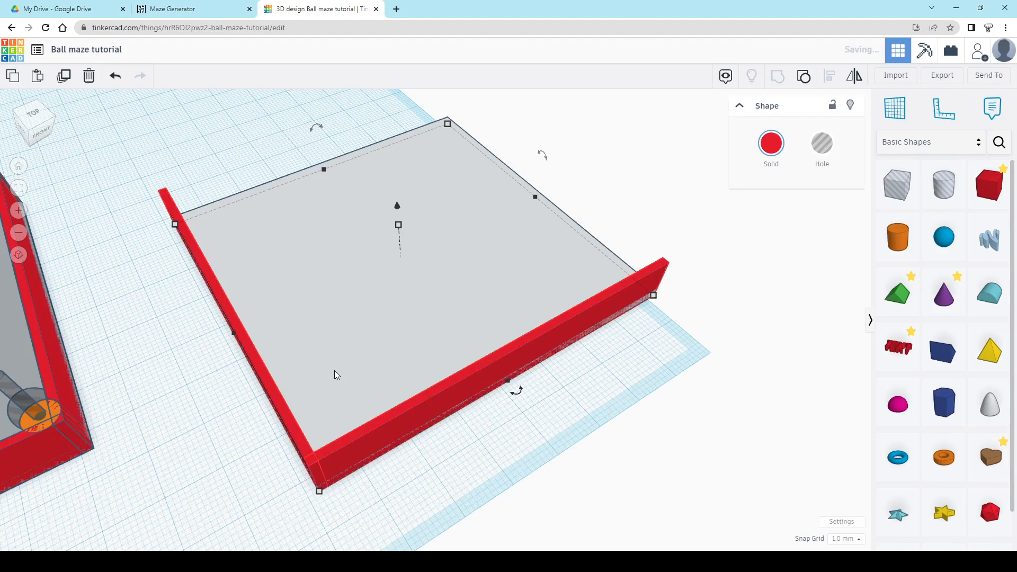
{"action": "mouse_move", "coordinate": [518, 393]}
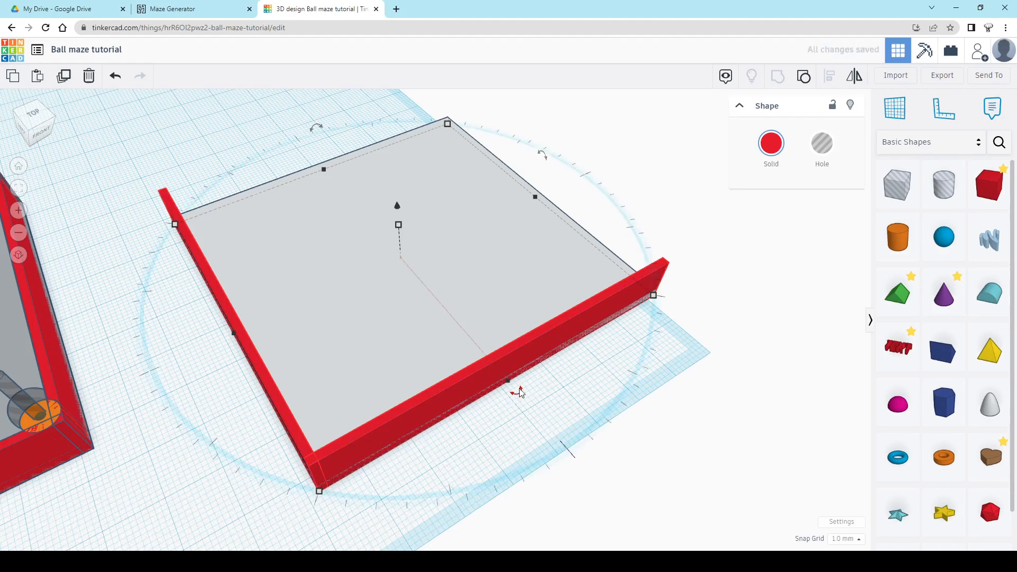
{"action": "left_click_drag", "start_coordinate": [518, 393], "coordinate": [345, 215]}
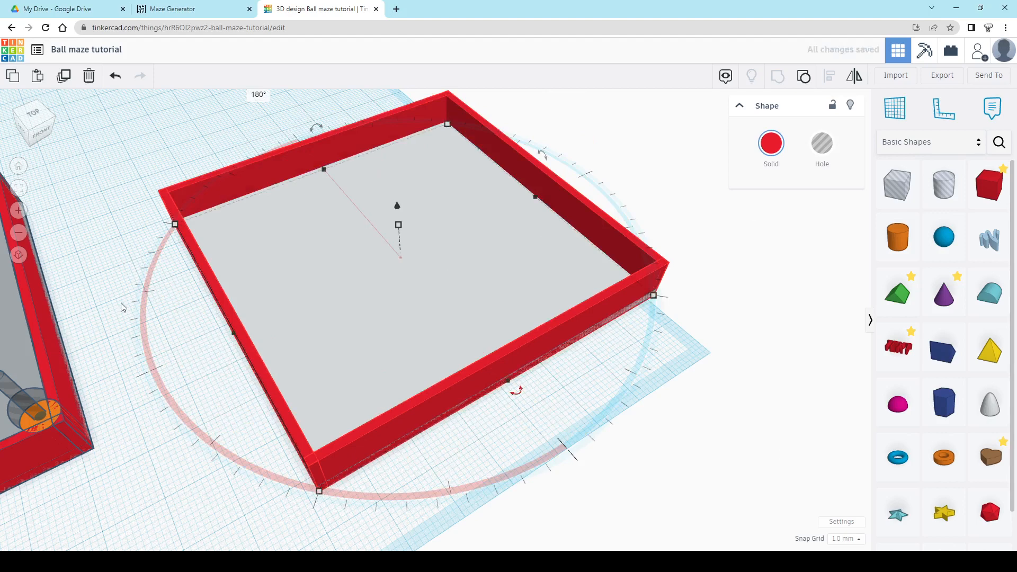
{"action": "left_click", "coordinate": [703, 339]}
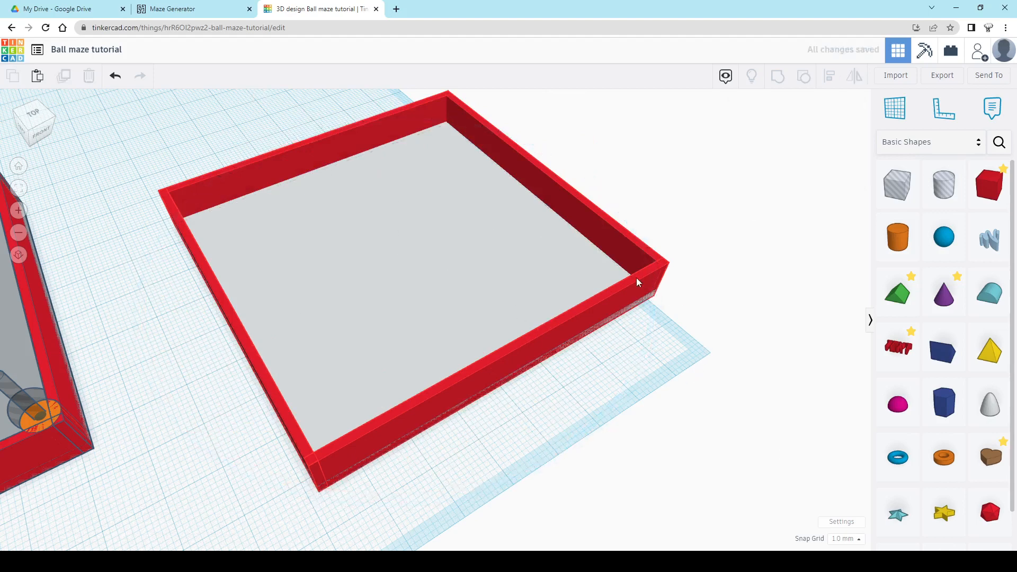
{"action": "scroll", "coordinate": [342, 306], "scroll_direction": "down", "scroll_amount": 2}
{"action": "scroll", "coordinate": [507, 345], "scroll_direction": "down", "scroll_amount": 2}
{"action": "right_click_drag", "start_coordinate": [425, 338], "coordinate": [383, 281]}
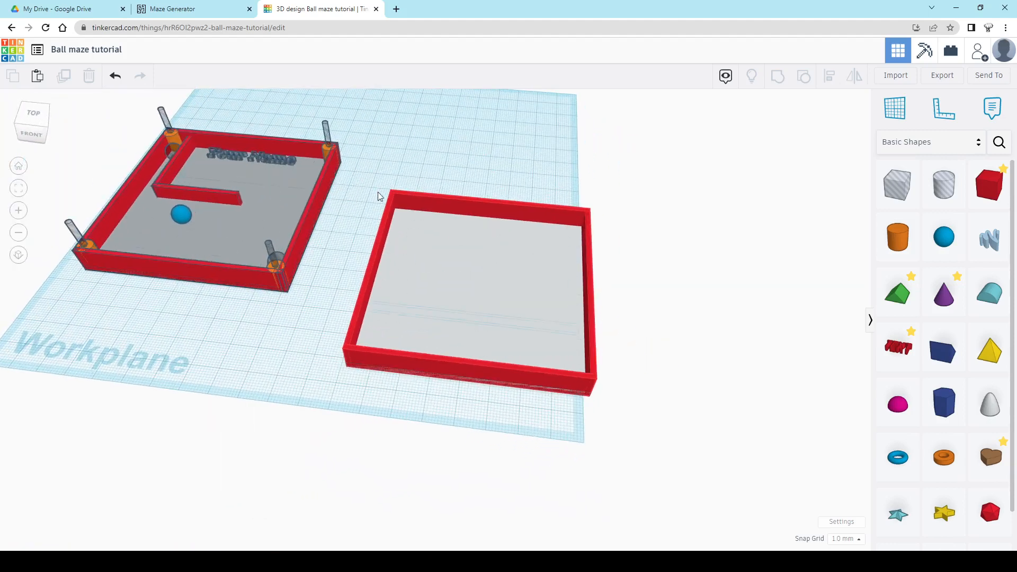
{"action": "left_click_drag", "start_coordinate": [365, 174], "coordinate": [645, 421]}
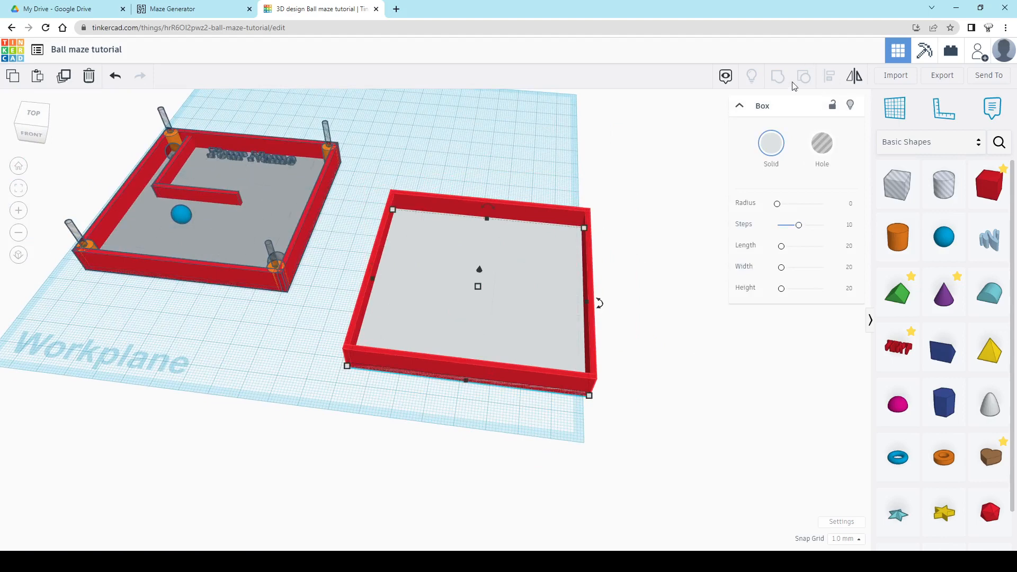
{"action": "left_click", "coordinate": [643, 235]}
{"action": "scroll", "coordinate": [444, 234], "scroll_direction": "up", "scroll_amount": 3}
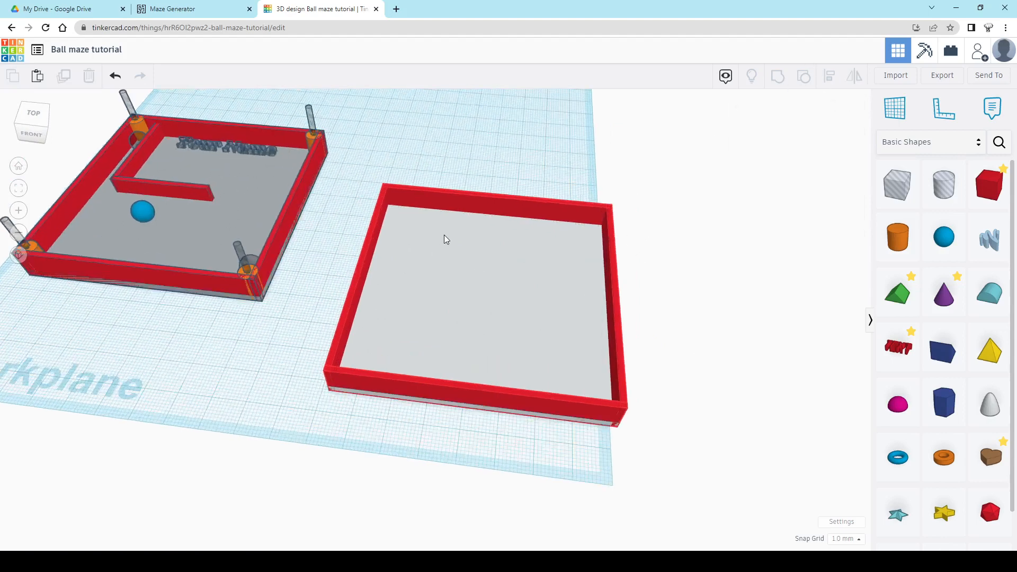
{"action": "middle_click_drag", "start_coordinate": [479, 240], "coordinate": [510, 184]}
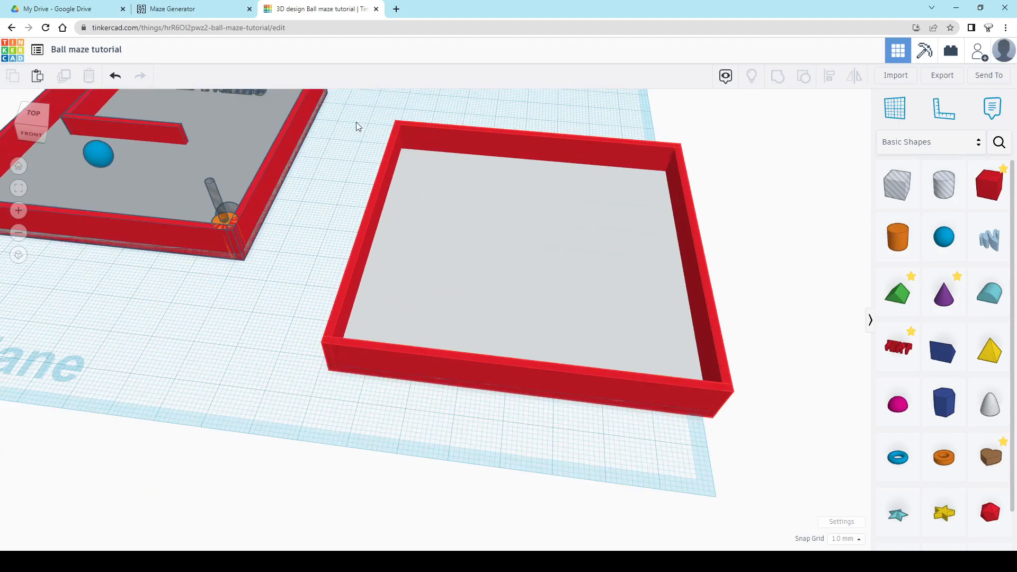
{"action": "left_click_drag", "start_coordinate": [356, 122], "coordinate": [739, 467]}
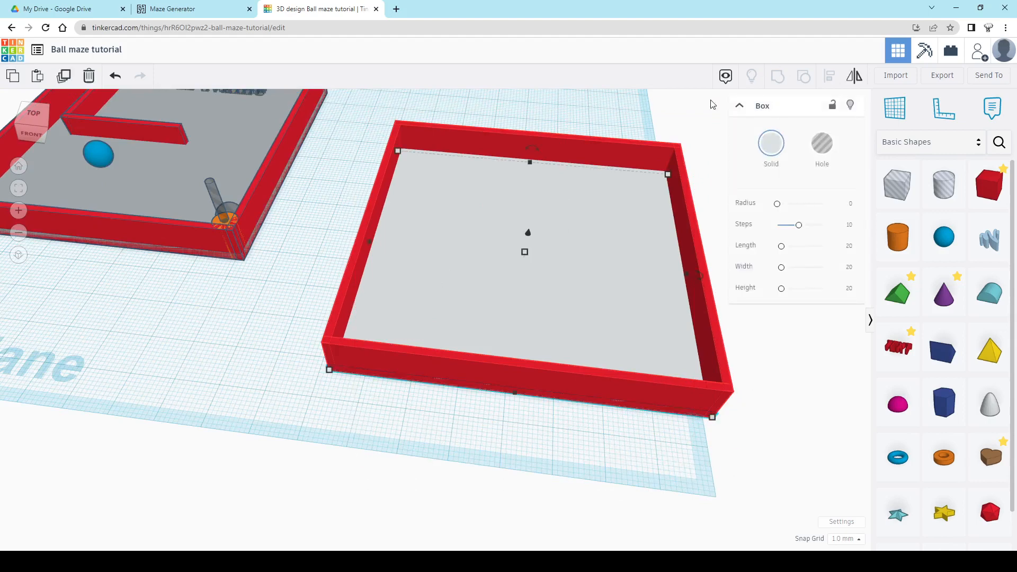
{"action": "left_click", "coordinate": [597, 122]}
{"action": "right_click_drag", "start_coordinate": [464, 364], "coordinate": [486, 364]}
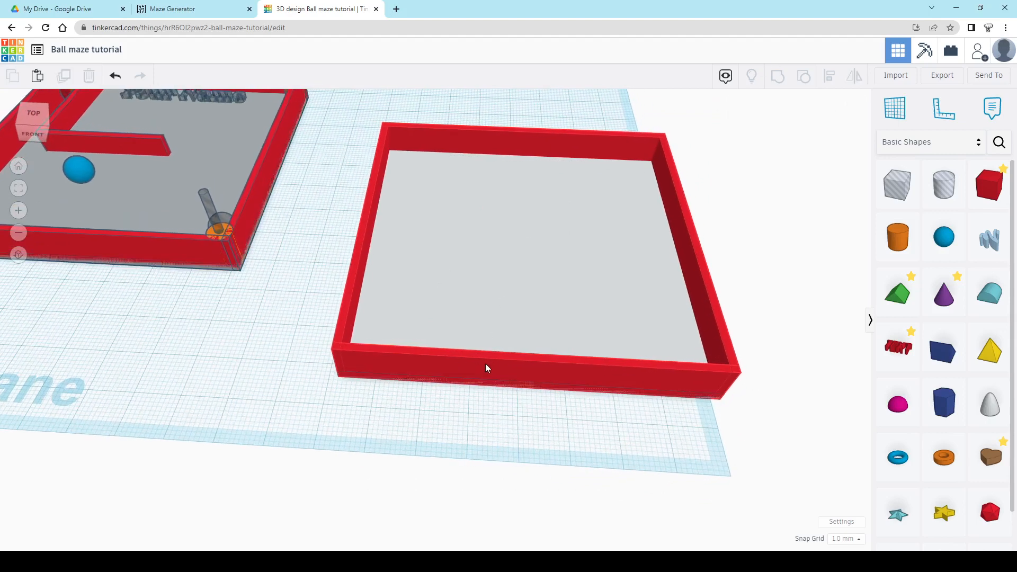
Add a cylinder near the new frame's back-left corner and make it 6 by 6 mm, like the existing maze's corner posts.
{"action": "middle_click_drag", "start_coordinate": [349, 211], "coordinate": [325, 254]}
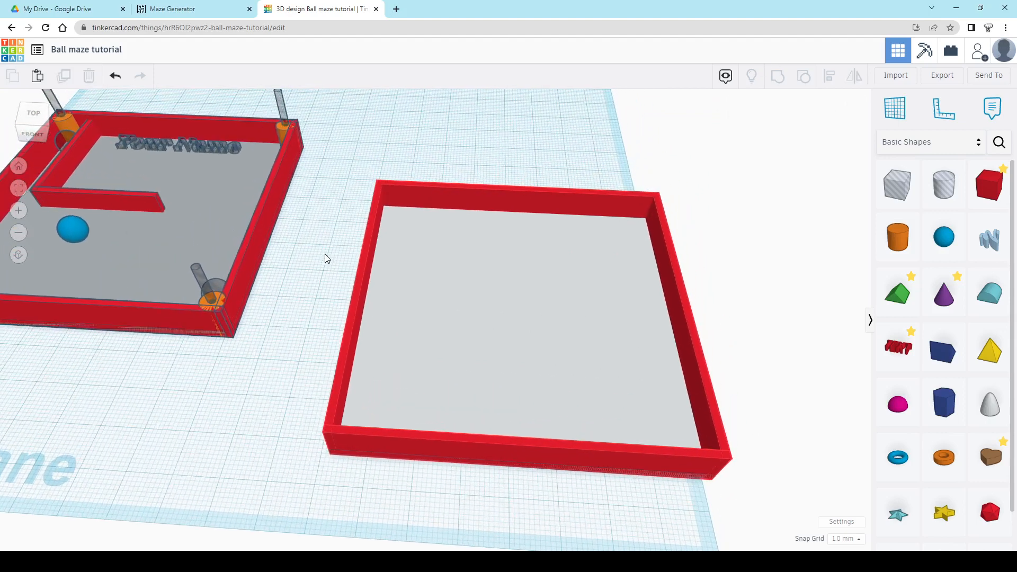
{"action": "left_click", "coordinate": [282, 132]}
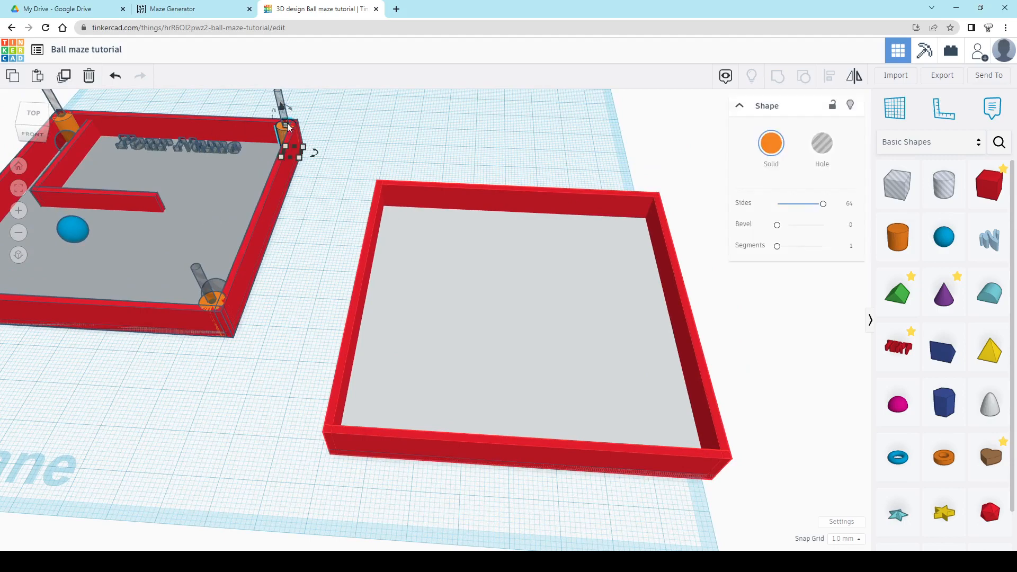
{"action": "scroll", "coordinate": [288, 126], "scroll_direction": "up", "scroll_amount": 5}
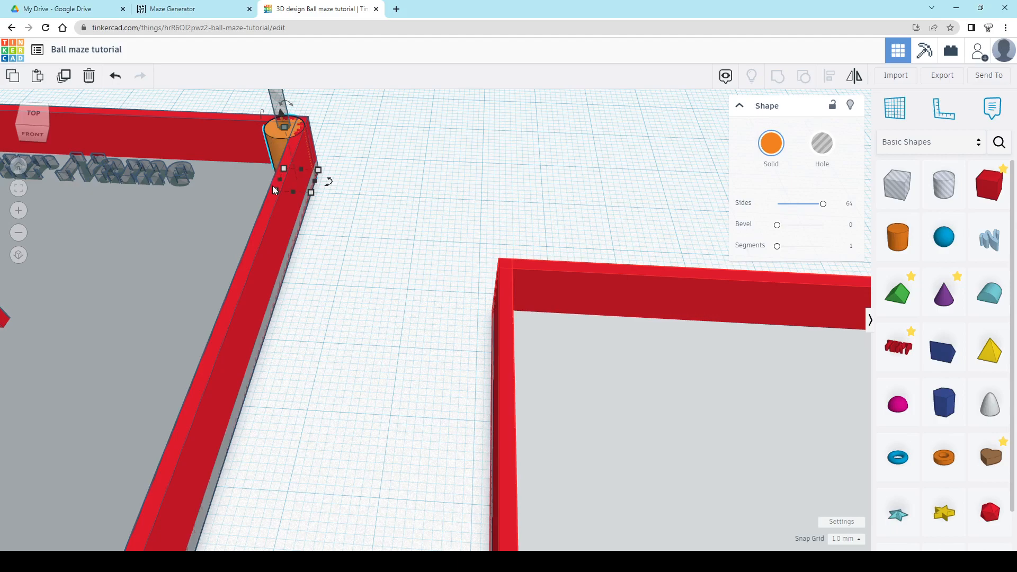
{"action": "scroll", "coordinate": [275, 134], "scroll_direction": "up", "scroll_amount": 3}
{"action": "scroll", "coordinate": [294, 137], "scroll_direction": "down", "scroll_amount": 2}
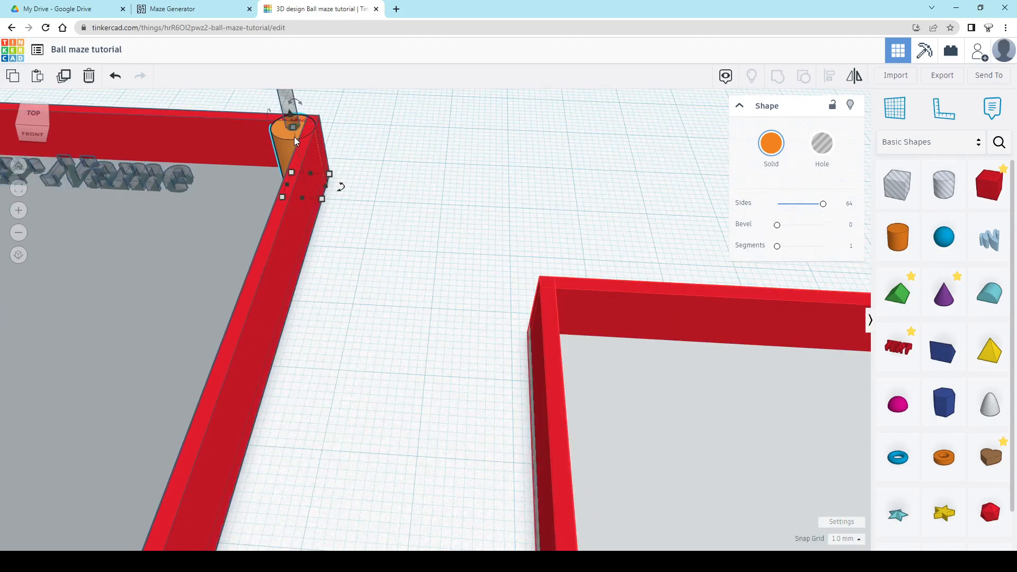
{"action": "scroll", "coordinate": [294, 137], "scroll_direction": "down", "scroll_amount": 2}
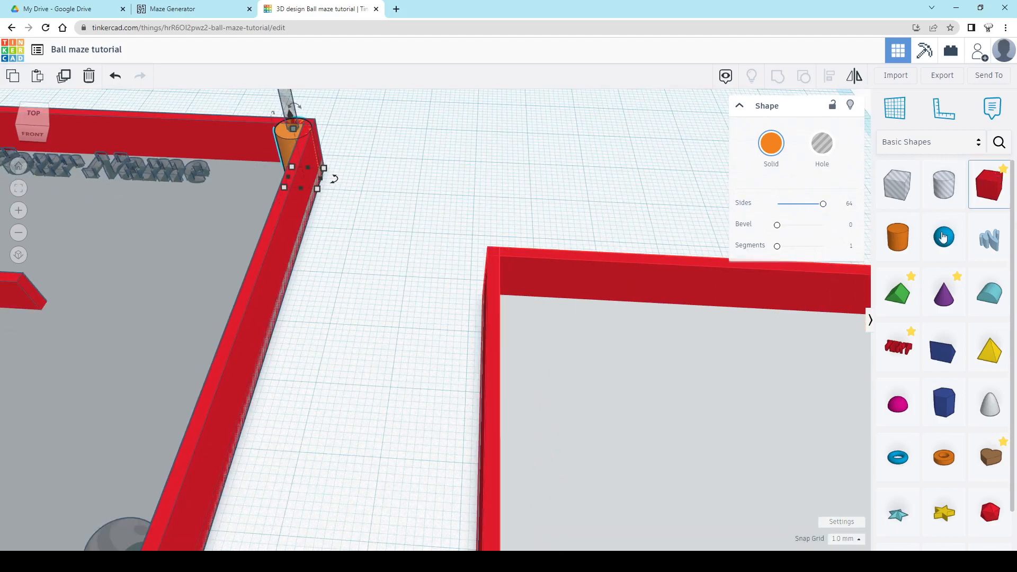
{"action": "left_click_drag", "start_coordinate": [898, 236], "coordinate": [512, 217]}
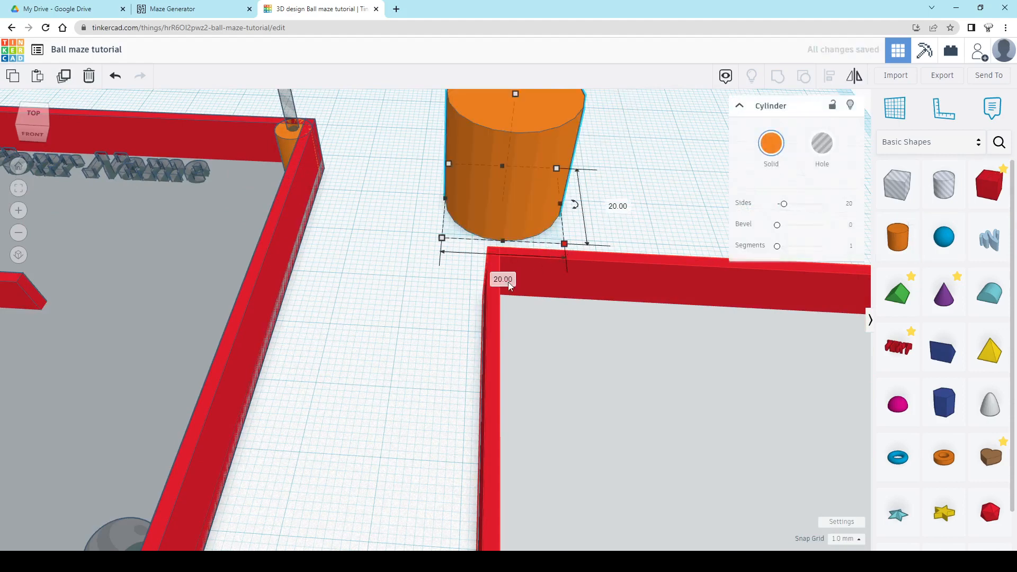
{"action": "type", "text": "6"}
{"action": "key", "text": "shift+Return"}
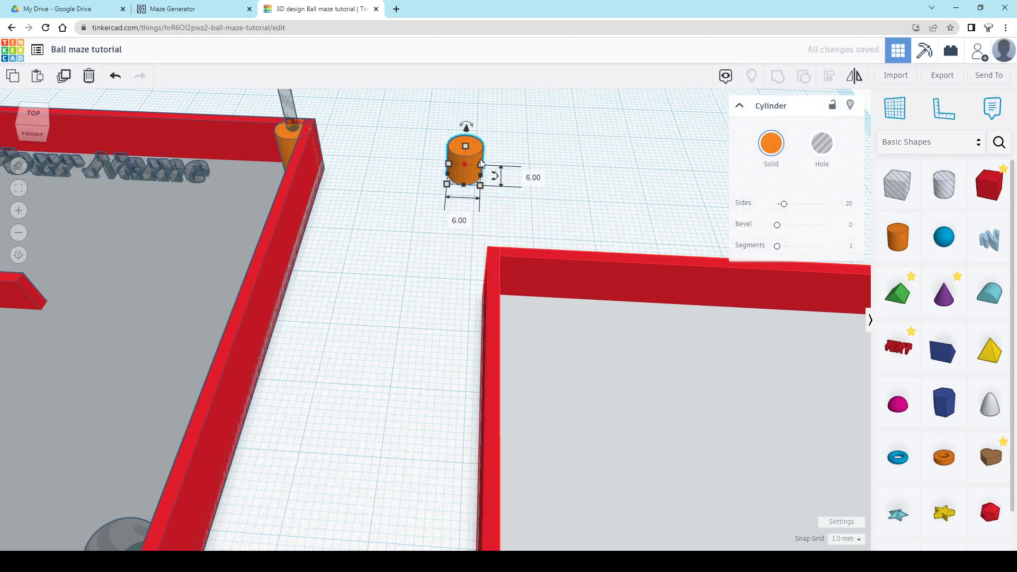
Increase the cylinder's height and move it into the back-left corner of the new frame.
{"action": "mouse_move", "coordinate": [467, 148]}
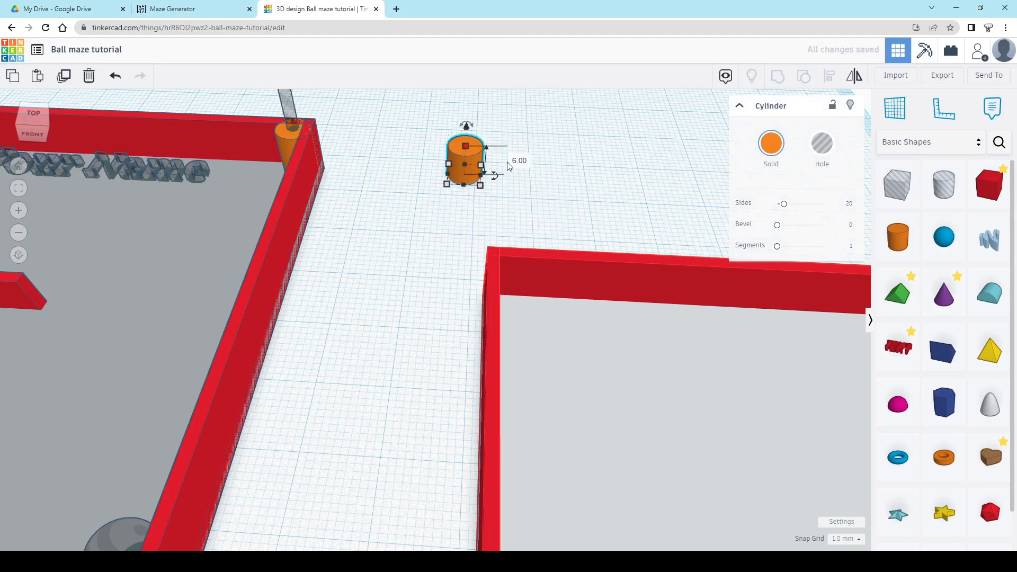
{"action": "left_click", "coordinate": [518, 162]}
{"action": "key", "text": "Return"}
{"action": "left_click_drag", "start_coordinate": [472, 149], "coordinate": [511, 291]}
{"action": "right_click_drag", "start_coordinate": [511, 292], "coordinate": [446, 275]}
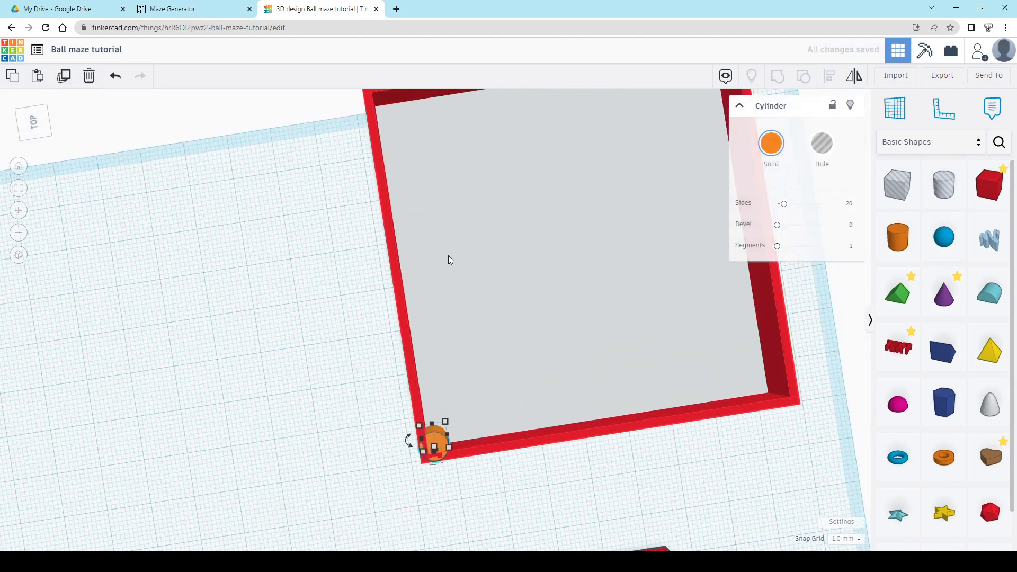
{"action": "key", "text": "ctrl+d"}
{"action": "key", "text": "Right"}
{"action": "key", "text": "Right"}
{"action": "key", "text": "Right"}
{"action": "key", "text": "Right"}
{"action": "key", "text": "Right"}
{"action": "key", "text": "Right"}
{"action": "key", "text": "Right"}
{"action": "key", "text": "Right"}
{"action": "key", "text": "Right"}
{"action": "key", "text": "Right"}
{"action": "key", "text": "Right"}
{"action": "key", "text": "Right"}
{"action": "key", "text": "Right"}
{"action": "key", "text": "Right"}
{"action": "key", "text": "Right"}
{"action": "key", "text": "Right"}
{"action": "key", "text": "Right"}
{"action": "key", "text": "Right"}
{"action": "key", "text": "Right"}
{"action": "key", "text": "Right"}
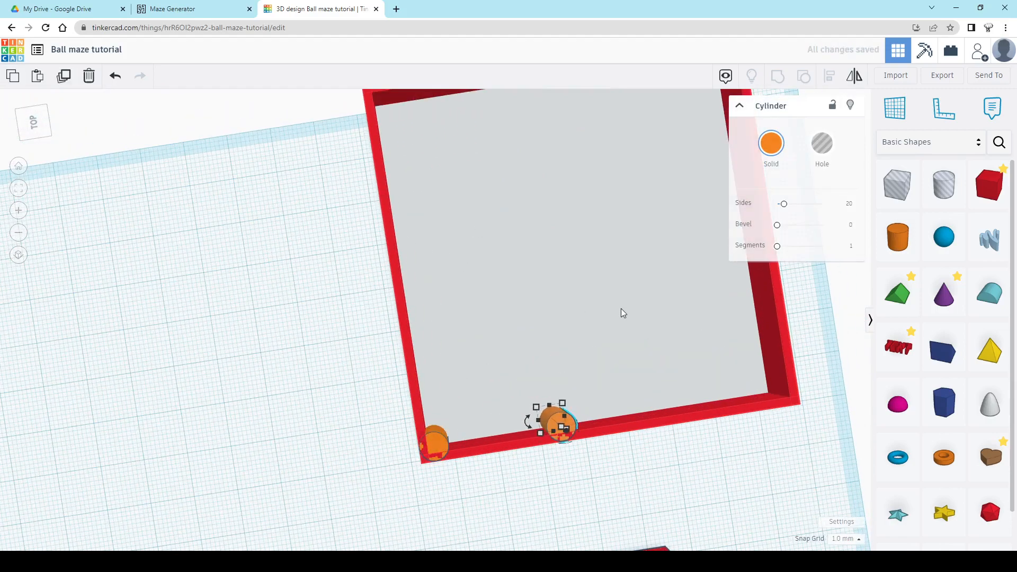
{"action": "key", "text": "Delete"}
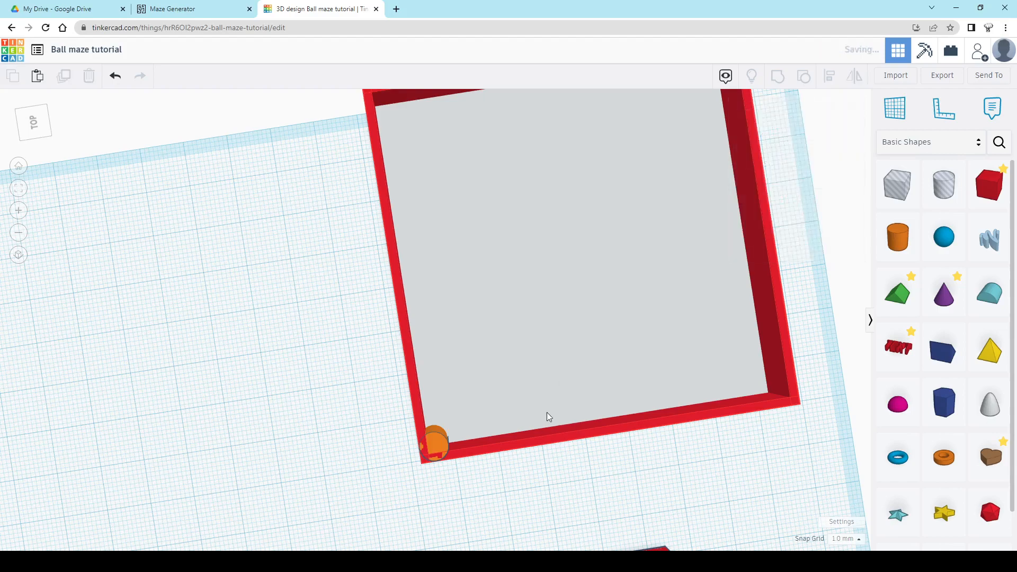
Duplicate the corner cylinder in place and resize the copy to 1.75 by 1.75 mm, matching the existing maze's corner hole cylinder.
{"action": "right_click_drag", "start_coordinate": [547, 414], "coordinate": [208, 387]}
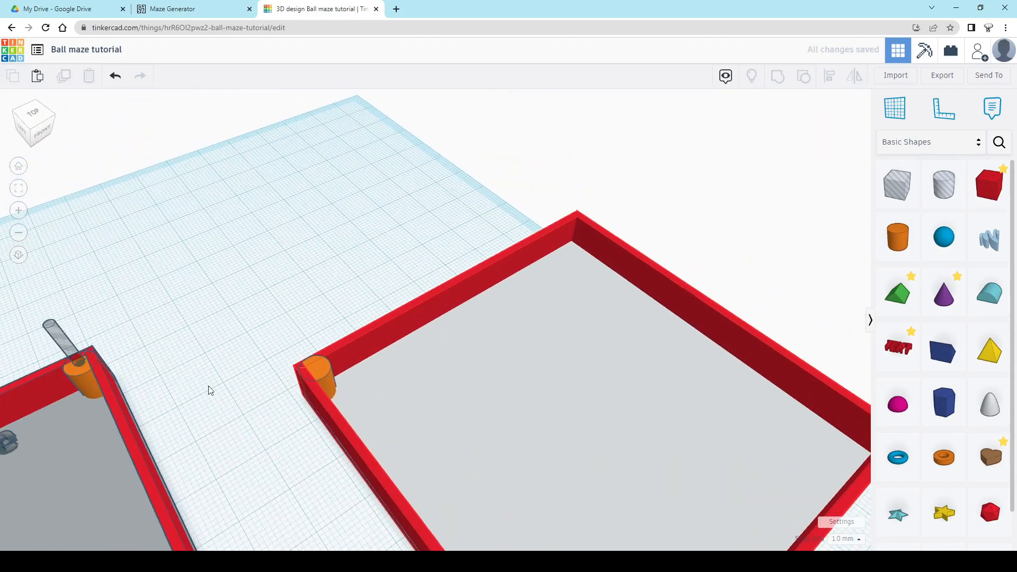
{"action": "left_click", "coordinate": [67, 348]}
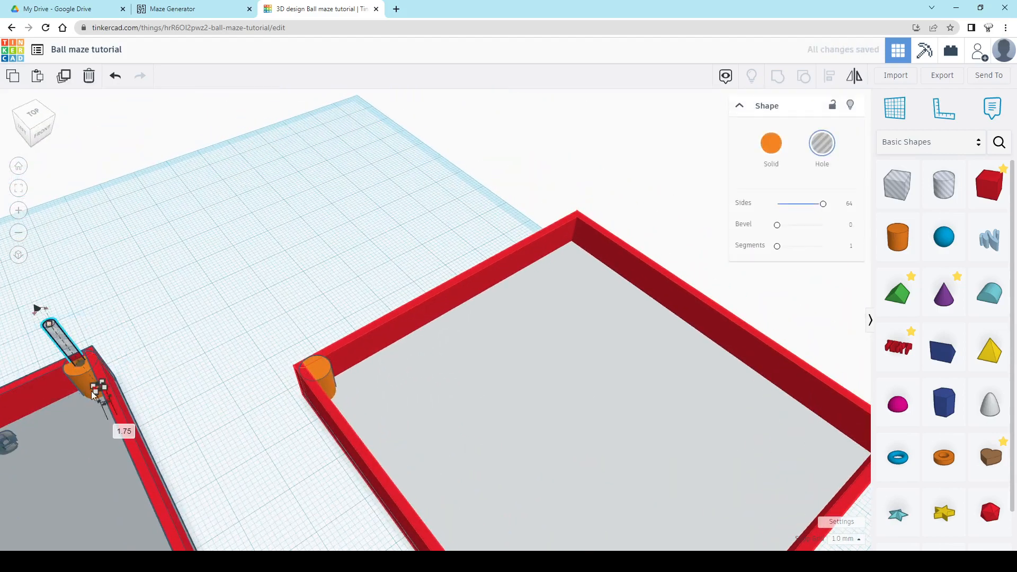
{"action": "right_click_drag", "start_coordinate": [323, 354], "coordinate": [358, 392]}
{"action": "middle_click_drag", "start_coordinate": [358, 392], "coordinate": [555, 279]}
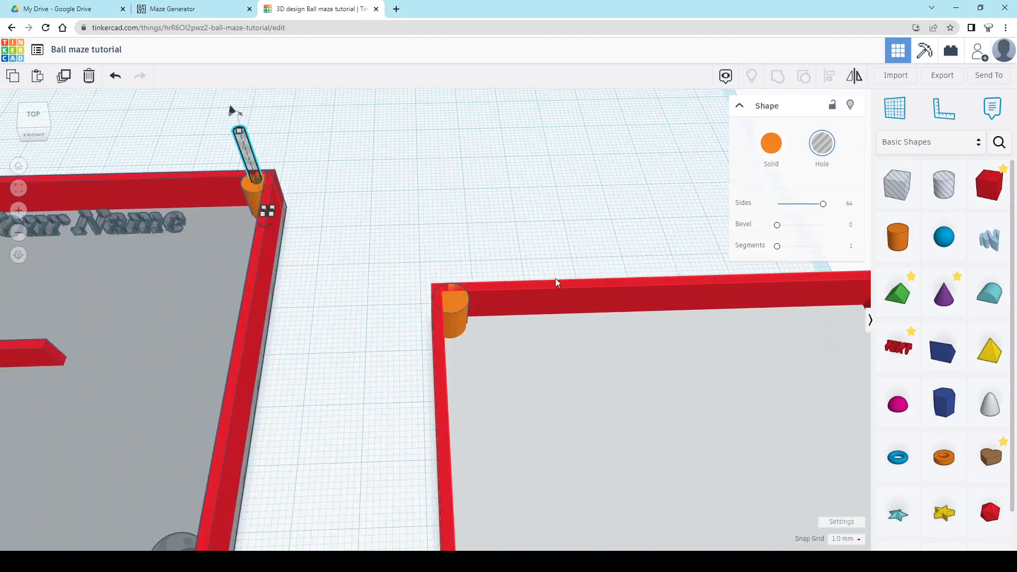
{"action": "right_click_drag", "start_coordinate": [475, 319], "coordinate": [434, 297]}
{"action": "left_click", "coordinate": [434, 294]}
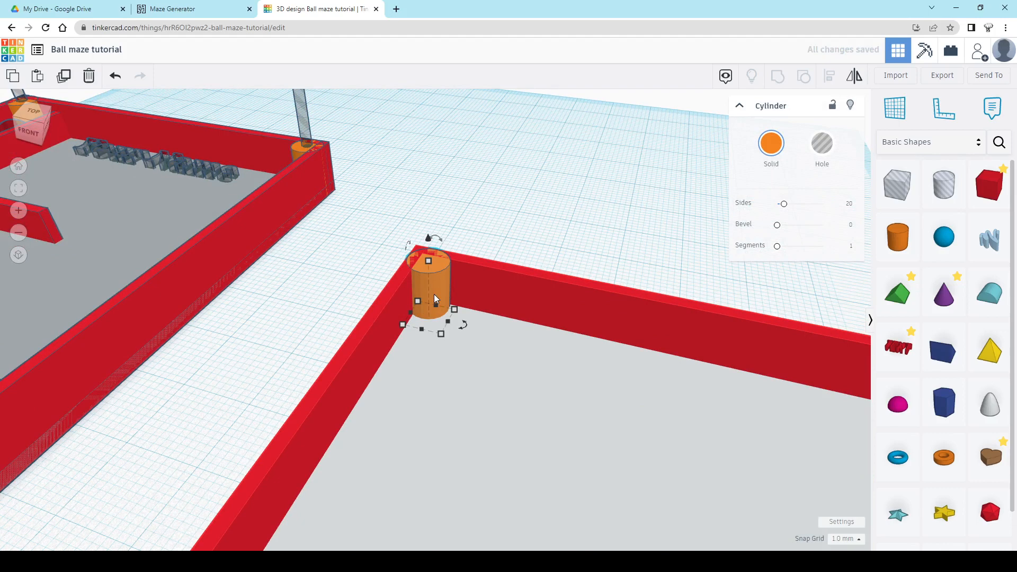
{"action": "mouse_move", "coordinate": [441, 335]}
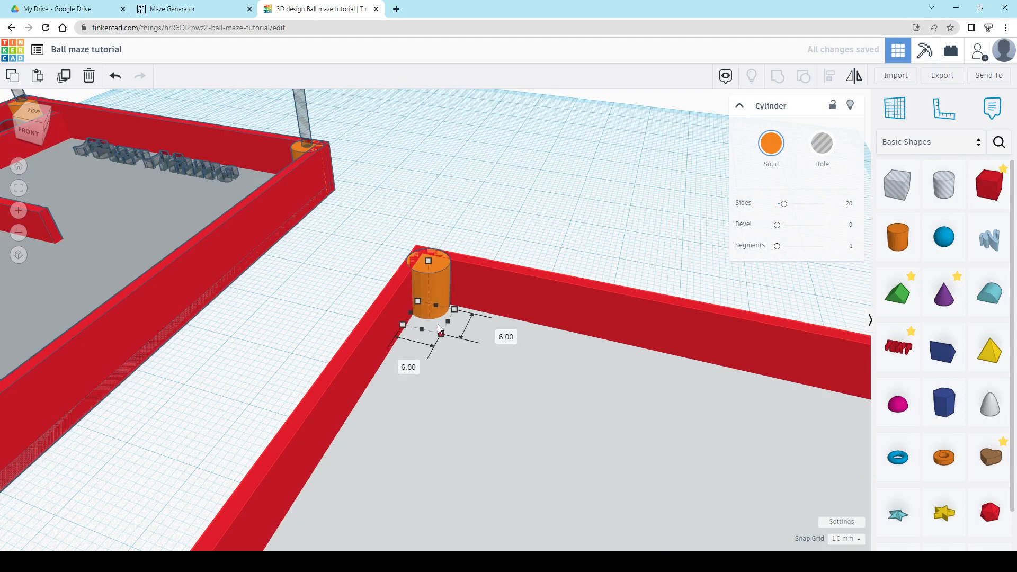
{"action": "left_click_drag", "start_coordinate": [440, 331], "coordinate": [432, 322]}
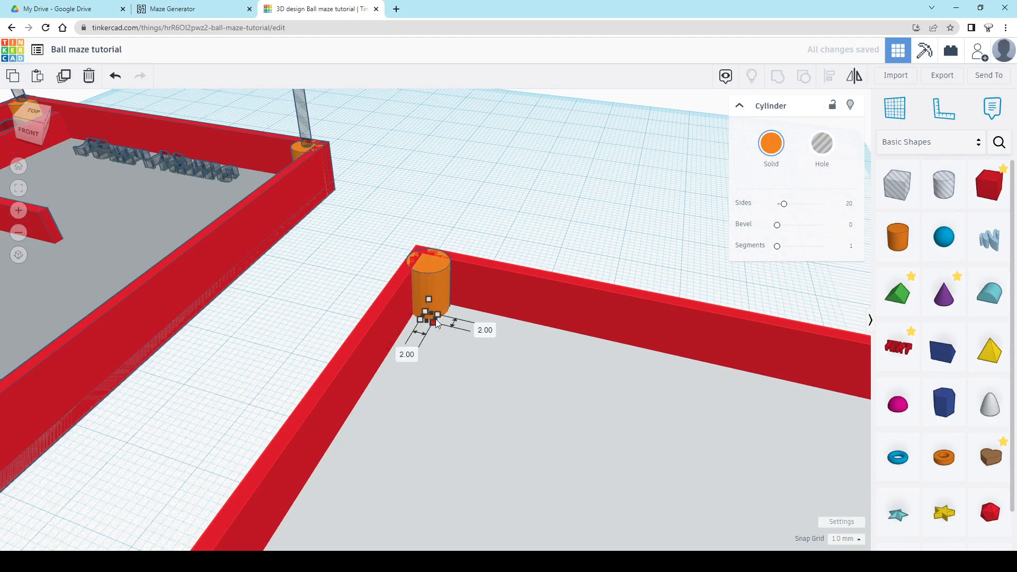
{"action": "left_click", "coordinate": [407, 355]}
{"action": "type", "text": "1"}
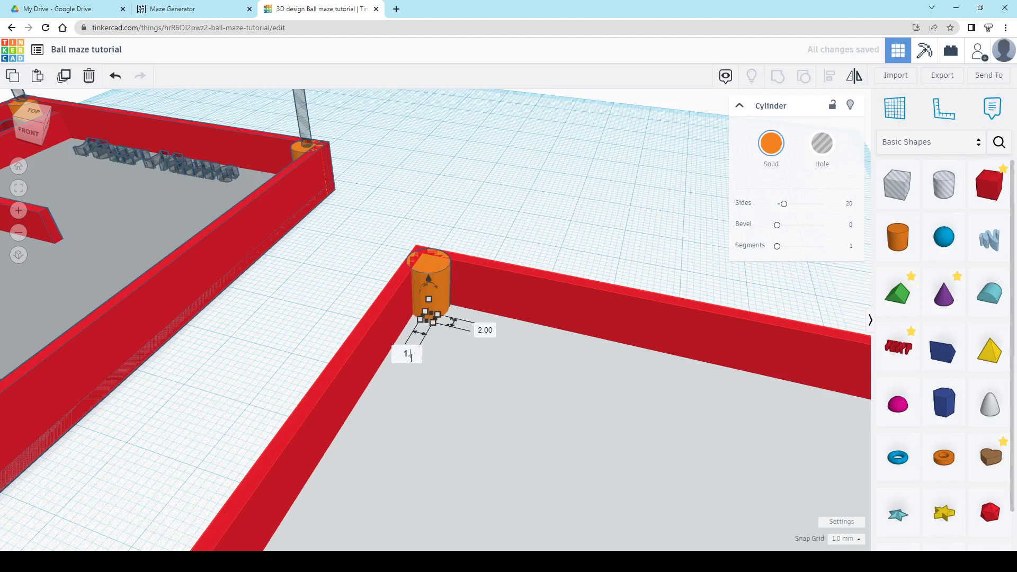
{"action": "type", "text": ".75"}
{"action": "key", "text": "Return"}
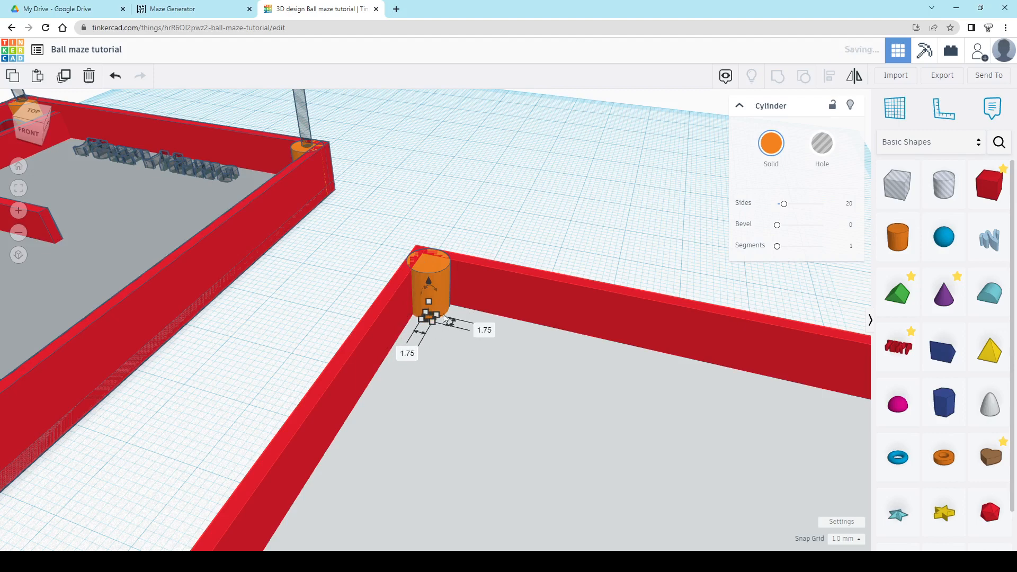
Make the thin cylinder in the back-left corner 15 mm high, turn it into a hole and raise it 2 mm.
{"action": "left_click_drag", "start_coordinate": [430, 307], "coordinate": [428, 222]}
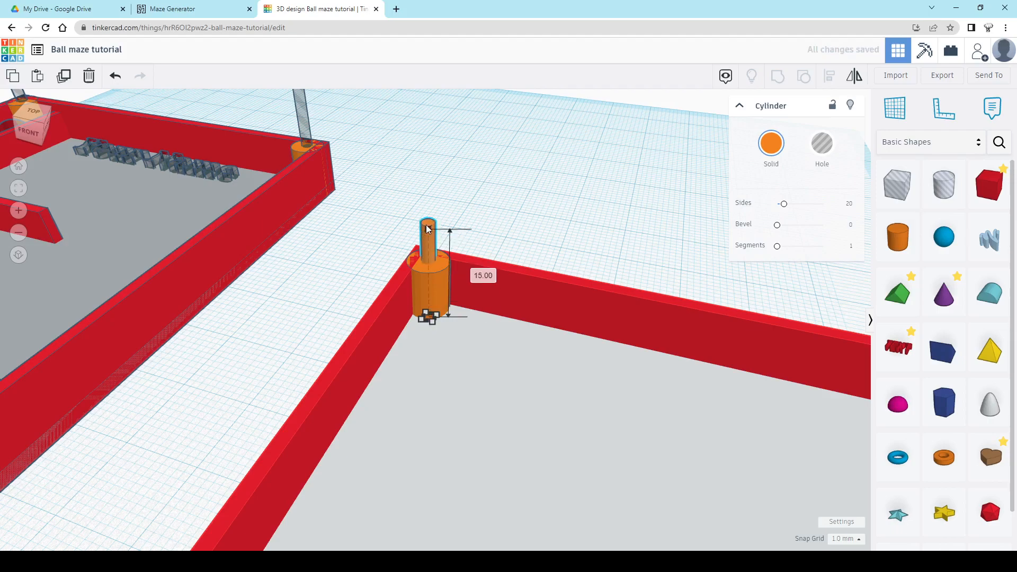
{"action": "left_click", "coordinate": [820, 142]}
{"action": "right_click_drag", "start_coordinate": [434, 415], "coordinate": [504, 413]}
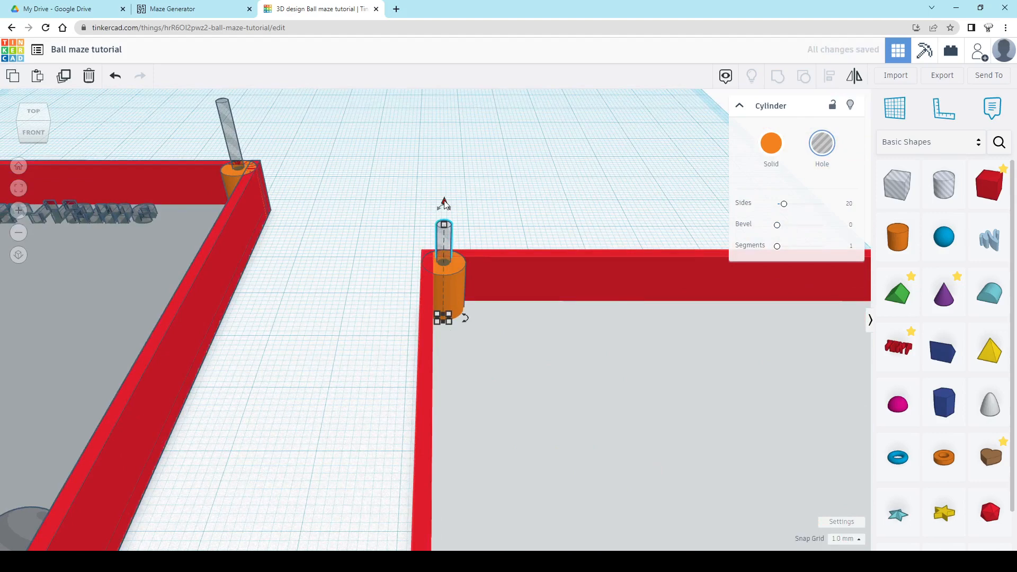
{"action": "left_click_drag", "start_coordinate": [445, 204], "coordinate": [444, 188]}
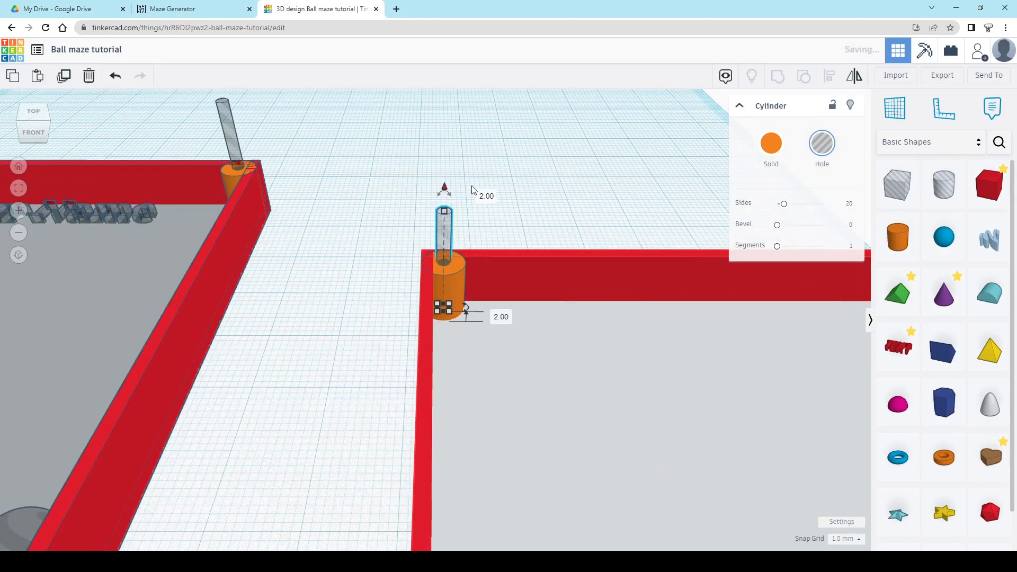
Group the thin hole cylinder with the orange corner cylinder to cut a screw hole in the post.
{"action": "left_click", "coordinate": [463, 283], "text": "shift"}
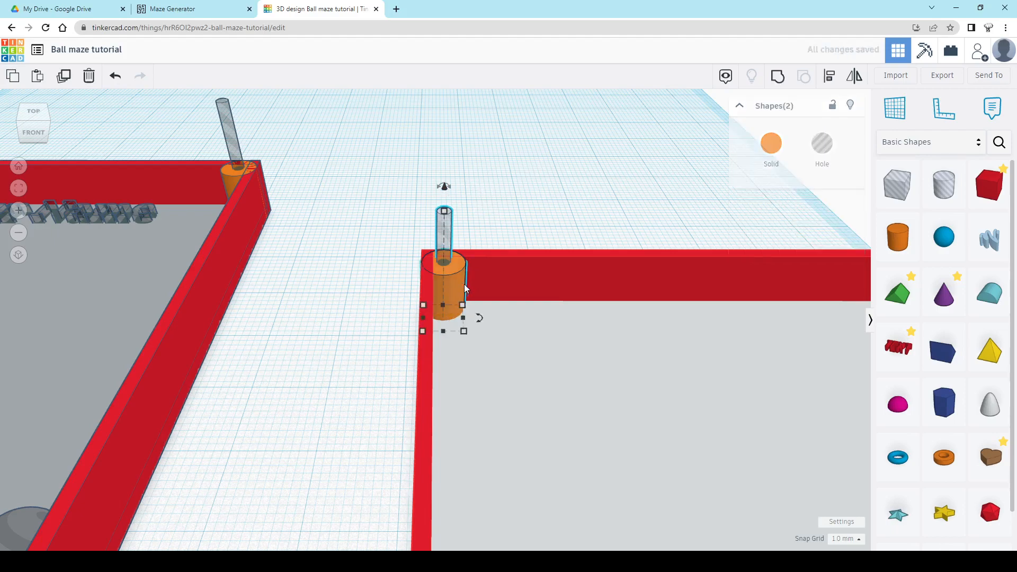
{"action": "left_click", "coordinate": [780, 78]}
{"action": "left_click", "coordinate": [531, 218]}
{"action": "right_click_drag", "start_coordinate": [531, 218], "coordinate": [370, 375]}
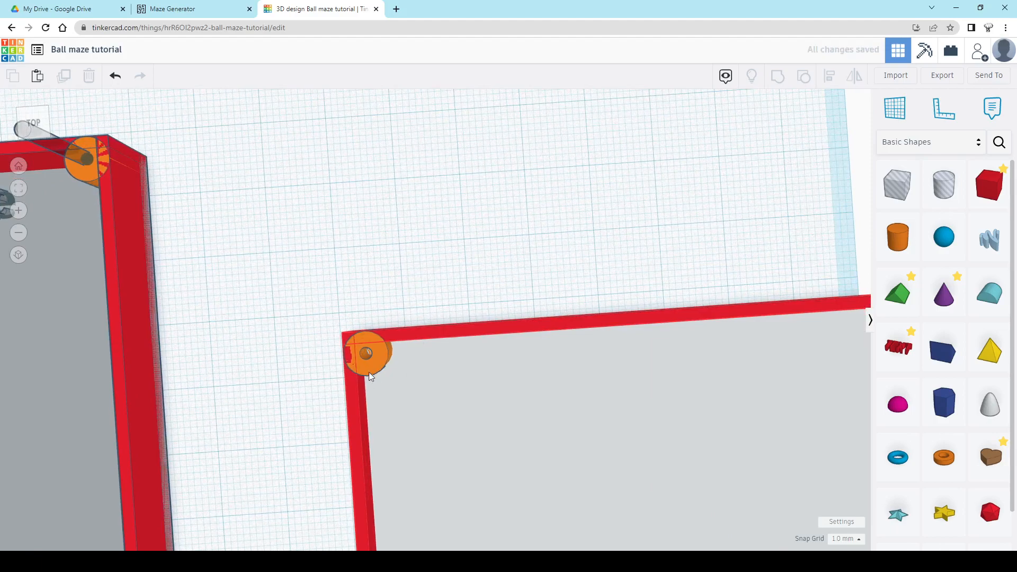
Duplicate the drilled post and move the copy along the back wall into the new frame's back-right corner.
{"action": "left_click", "coordinate": [368, 371]}
{"action": "right_click_drag", "start_coordinate": [521, 412], "coordinate": [567, 354]}
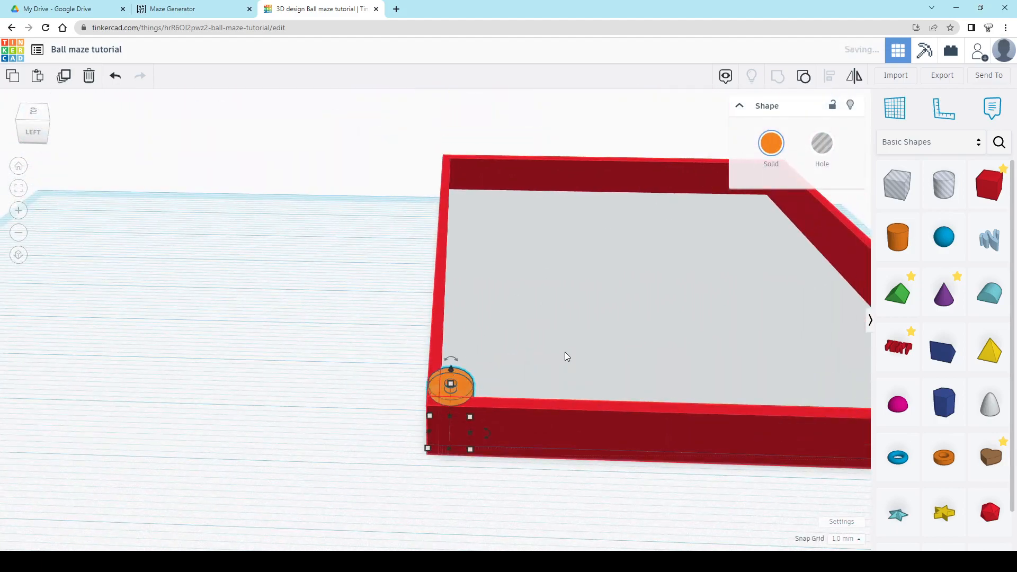
{"action": "key", "text": "ctrl+d"}
{"action": "key", "text": "Up"}
{"action": "key", "text": "Up"}
{"action": "key", "text": "Up"}
{"action": "key", "text": "Up"}
{"action": "key", "text": "Up"}
{"action": "key", "text": "Up"}
{"action": "key", "text": "Up"}
{"action": "key", "text": "Up"}
{"action": "key", "text": "Up"}
{"action": "key", "text": "Up"}
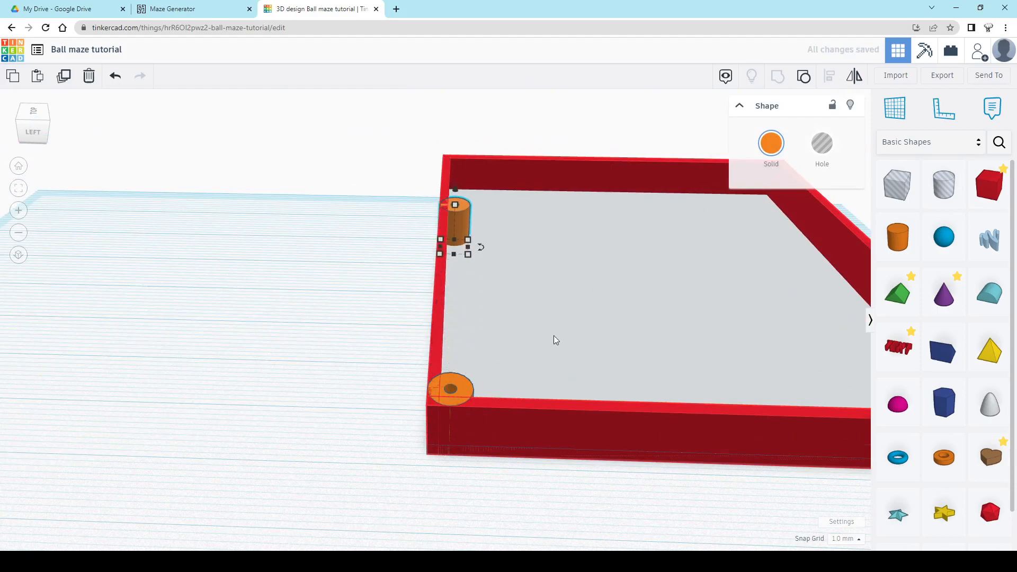
{"action": "key", "text": "Up"}
{"action": "key", "text": "Up"}
{"action": "key", "text": "Up"}
{"action": "key", "text": "Up"}
{"action": "key", "text": "Up"}
{"action": "key", "text": "Up"}
{"action": "right_click_drag", "start_coordinate": [499, 256], "coordinate": [472, 364]}
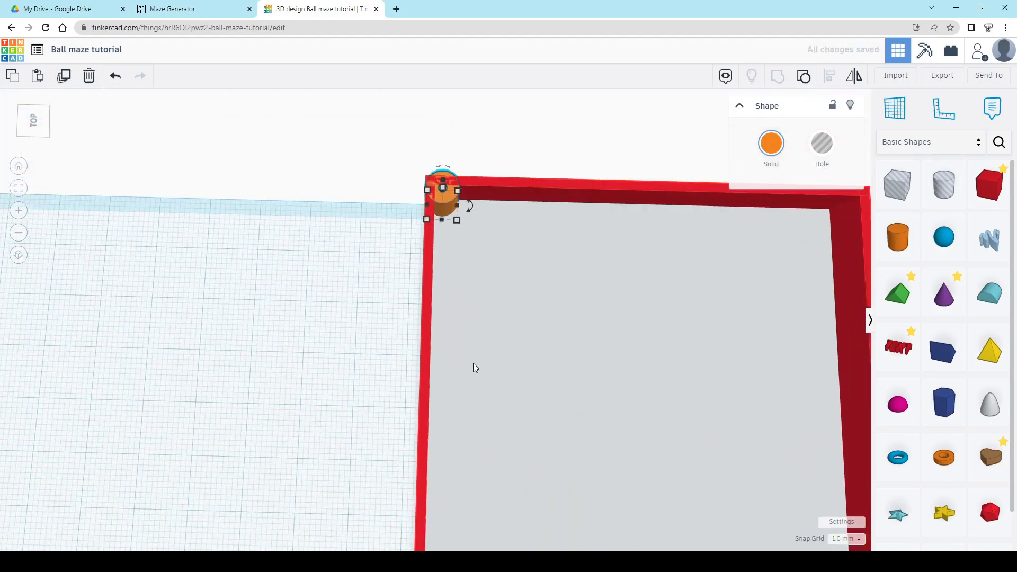
{"action": "key", "text": "Down"}
{"action": "scroll", "coordinate": [541, 329], "scroll_direction": "down", "scroll_amount": 3}
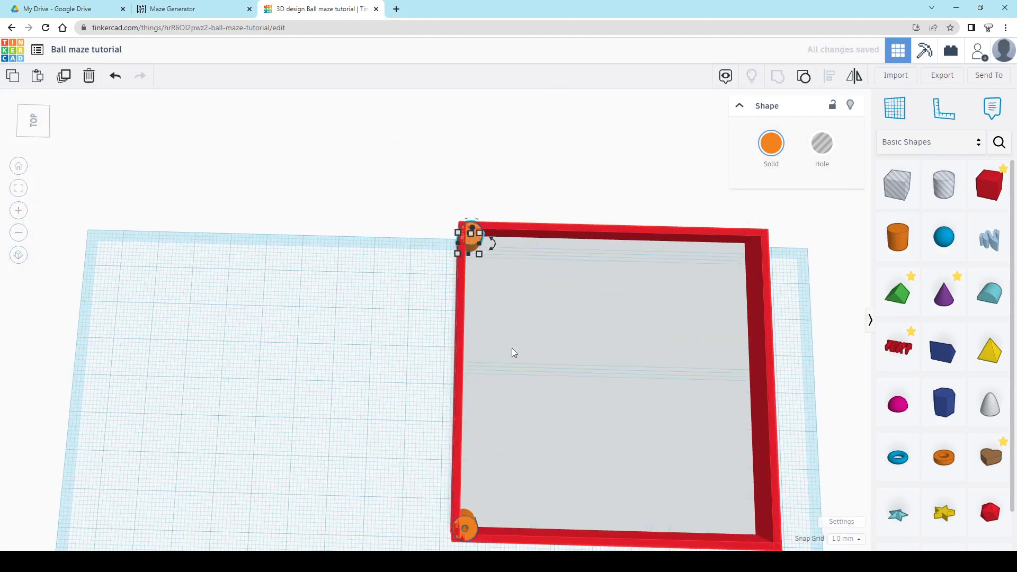
{"action": "left_click", "coordinate": [467, 523], "text": "shift"}
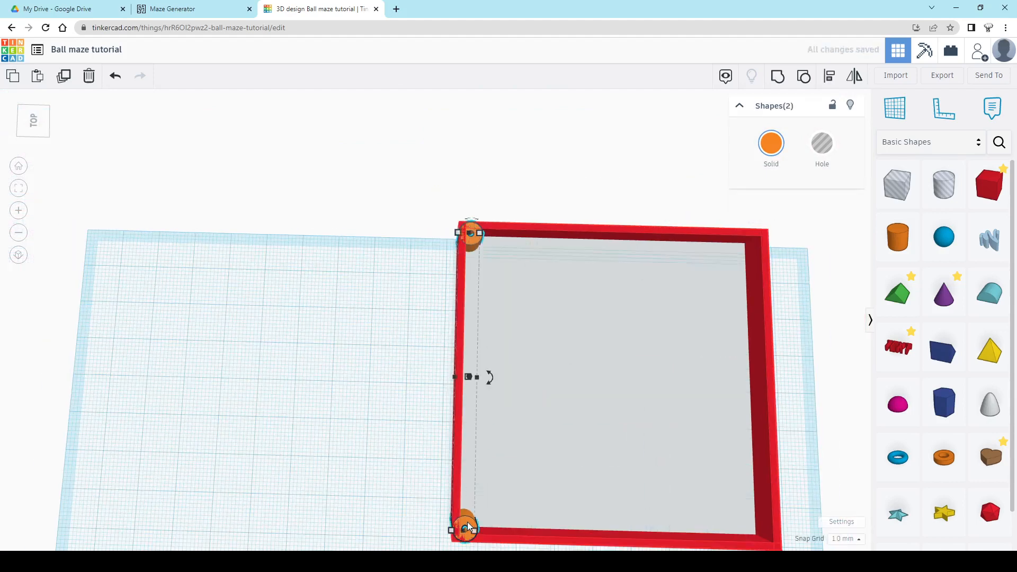
{"action": "key", "text": "ctrl+d"}
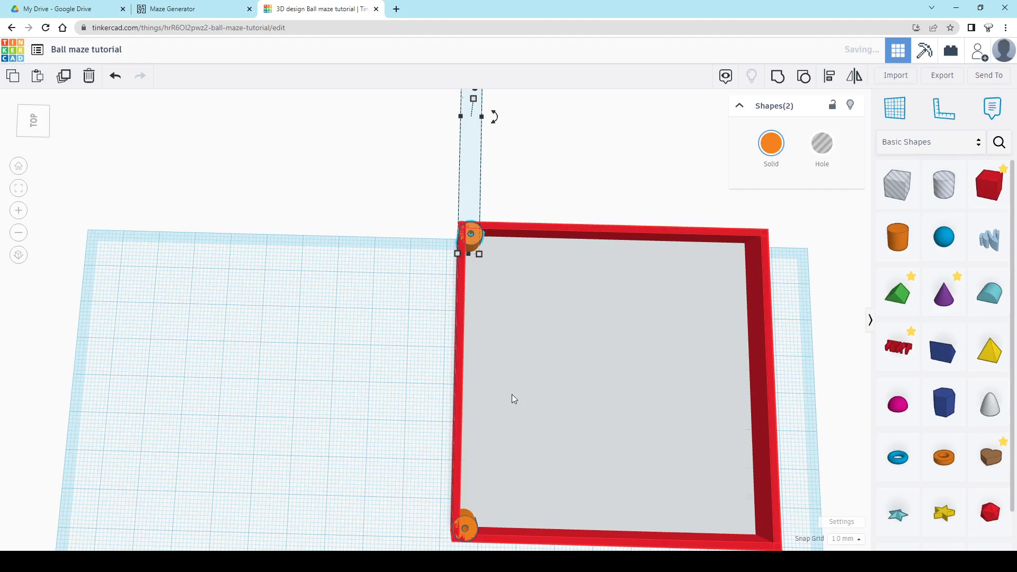
{"action": "key", "text": "Escape"}
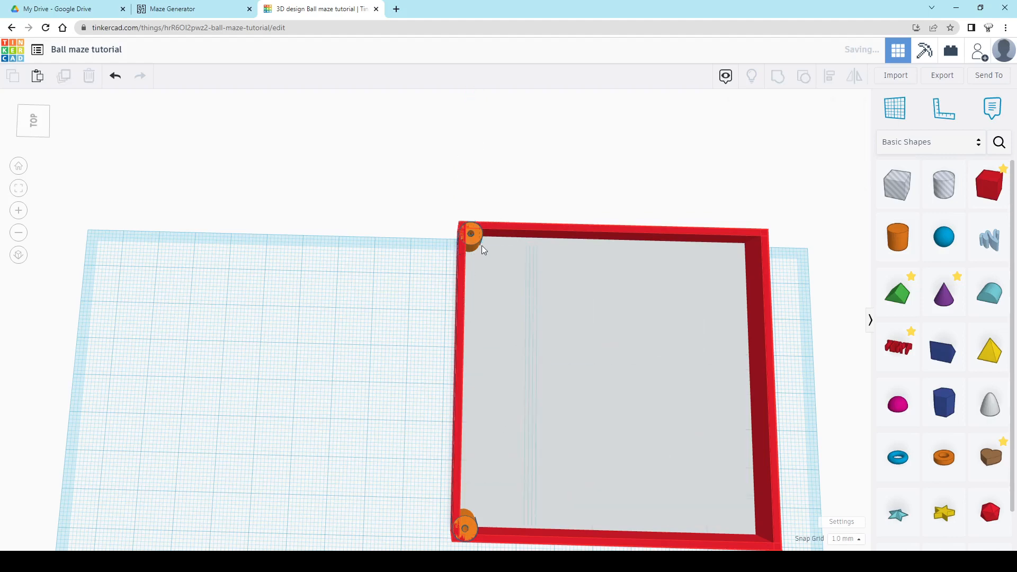
Duplicate the two back corner posts together and move the copies across the frame into the two front corners.
{"action": "left_click", "coordinate": [476, 247]}
{"action": "left_click", "coordinate": [474, 527], "text": "shift"}
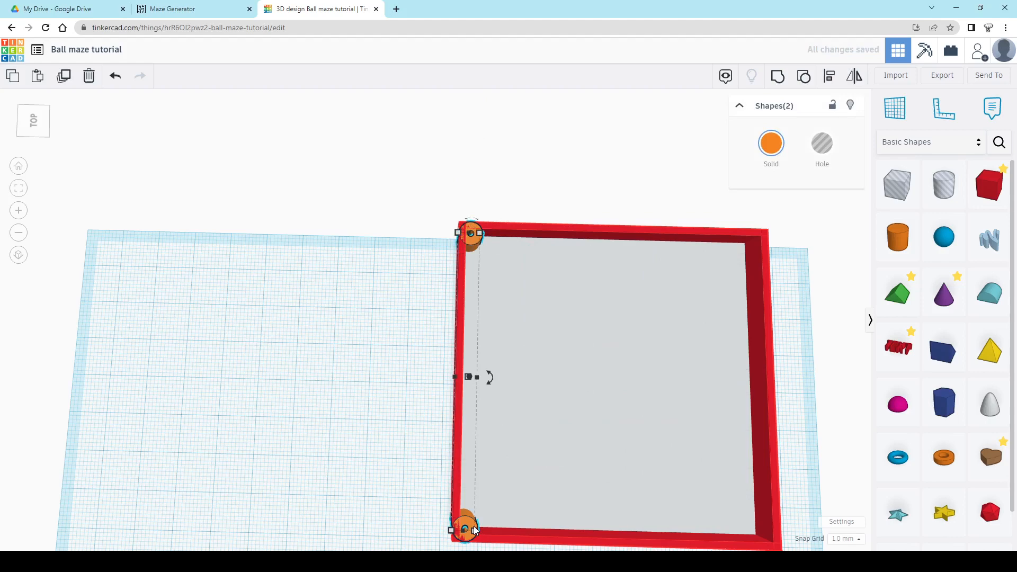
{"action": "key", "text": "ctrl+d"}
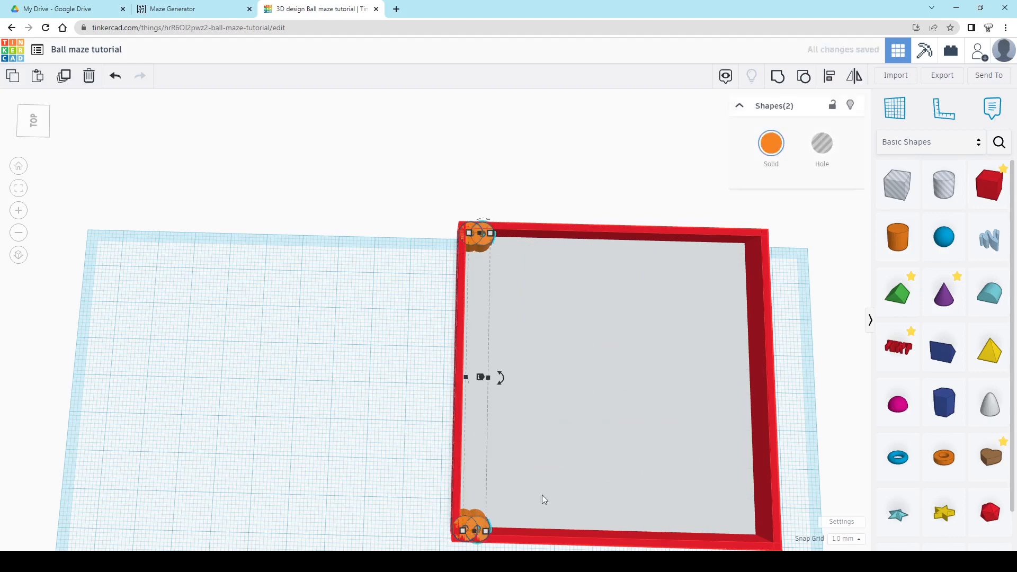
{"action": "key", "text": "Right"}
{"action": "key", "text": "Right"}
{"action": "key", "text": "Right"}
{"action": "key", "text": "Right"}
{"action": "key", "text": "Right"}
{"action": "key", "text": "Right"}
{"action": "key", "text": "Right"}
{"action": "key", "text": "Right"}
{"action": "key", "text": "Right"}
{"action": "key", "text": "Right"}
{"action": "key", "text": "Right"}
{"action": "key", "text": "Right"}
{"action": "key", "text": "Right"}
{"action": "key", "text": "Right"}
{"action": "key", "text": "Right"}
{"action": "key", "text": "Right"}
{"action": "key", "text": "Right"}
{"action": "key", "text": "Right"}
{"action": "key", "text": "Right"}
{"action": "key", "text": "Right"}
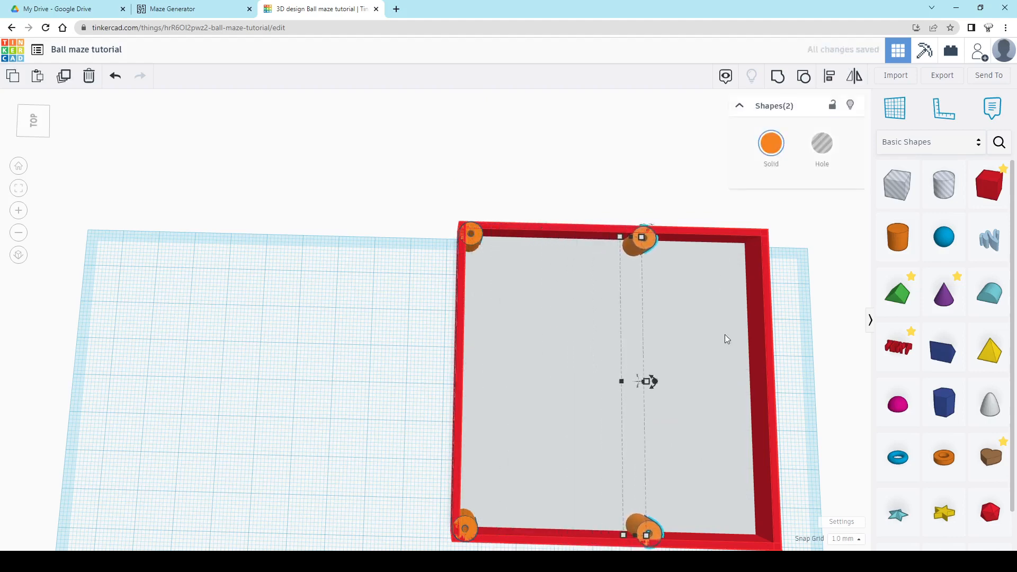
{"action": "key", "text": "Right"}
{"action": "key", "text": "Right"}
{"action": "key", "text": "Right"}
{"action": "key", "text": "Right"}
{"action": "key", "text": "Right"}
{"action": "key", "text": "Right"}
{"action": "key", "text": "Right"}
{"action": "key", "text": "Right"}
{"action": "key", "text": "Right"}
{"action": "key", "text": "Right"}
{"action": "key", "text": "Right"}
{"action": "key", "text": "Right"}
{"action": "key", "text": "Right"}
{"action": "key", "text": "Right"}
{"action": "key", "text": "Right"}
{"action": "middle_click_drag", "start_coordinate": [503, 339], "coordinate": [264, 273]}
{"action": "key", "text": "Right"}
{"action": "key", "text": "Right"}
{"action": "key", "text": "Right"}
{"action": "key", "text": "Right"}
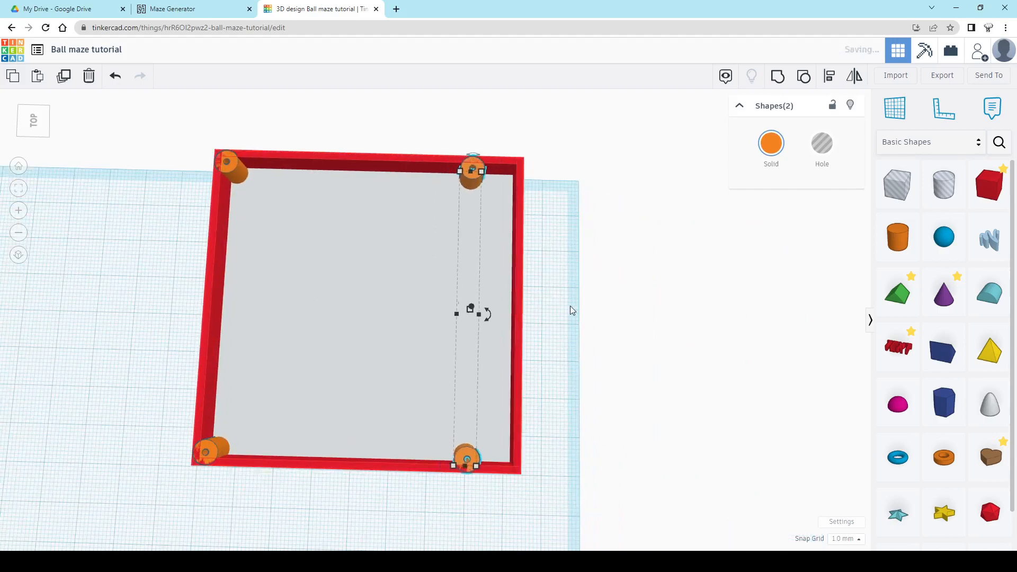
{"action": "key", "text": "Right"}
{"action": "key", "text": "Right"}
{"action": "key", "text": "Right"}
{"action": "key", "text": "Right"}
{"action": "key", "text": "Right"}
{"action": "key", "text": "Right"}
{"action": "key", "text": "Right"}
{"action": "key", "text": "Right"}
{"action": "key", "text": "Right"}
{"action": "key", "text": "Right"}
{"action": "scroll", "coordinate": [571, 307], "scroll_direction": "up", "scroll_amount": 3}
{"action": "scroll", "coordinate": [544, 253], "scroll_direction": "up", "scroll_amount": 2}
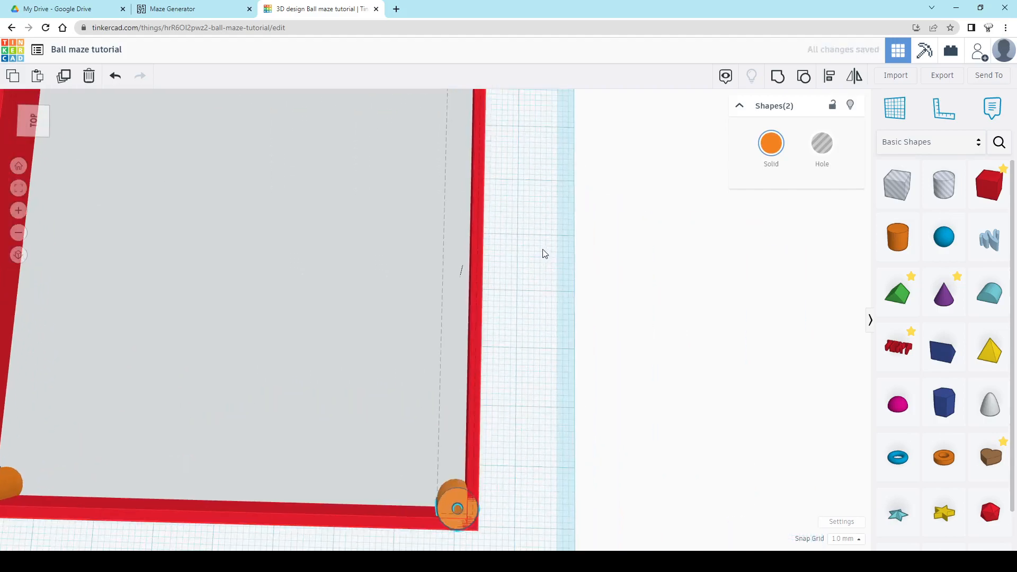
{"action": "right_click_drag", "start_coordinate": [549, 322], "coordinate": [479, 291]}
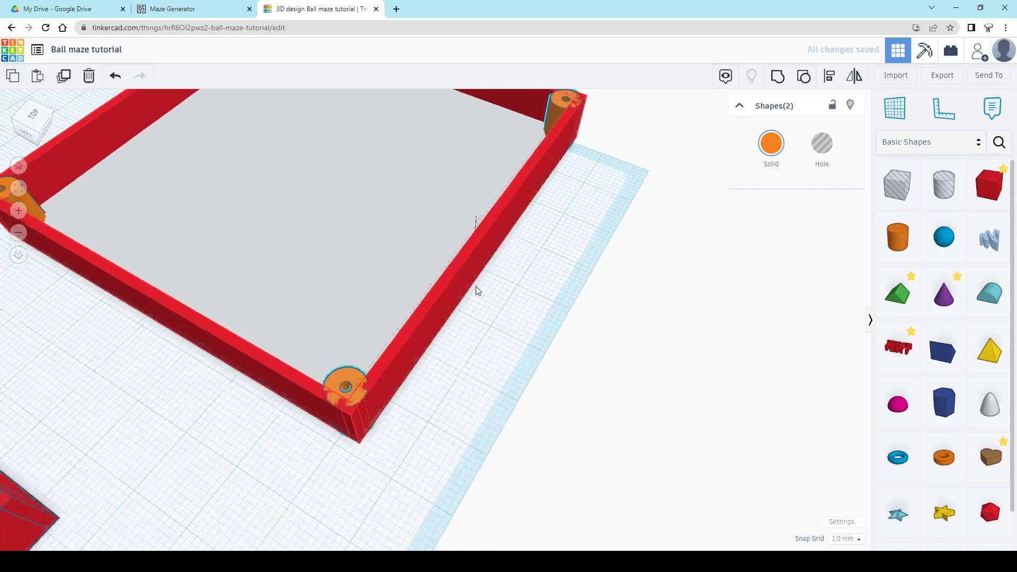
{"action": "scroll", "coordinate": [456, 318], "scroll_direction": "down", "scroll_amount": 4}
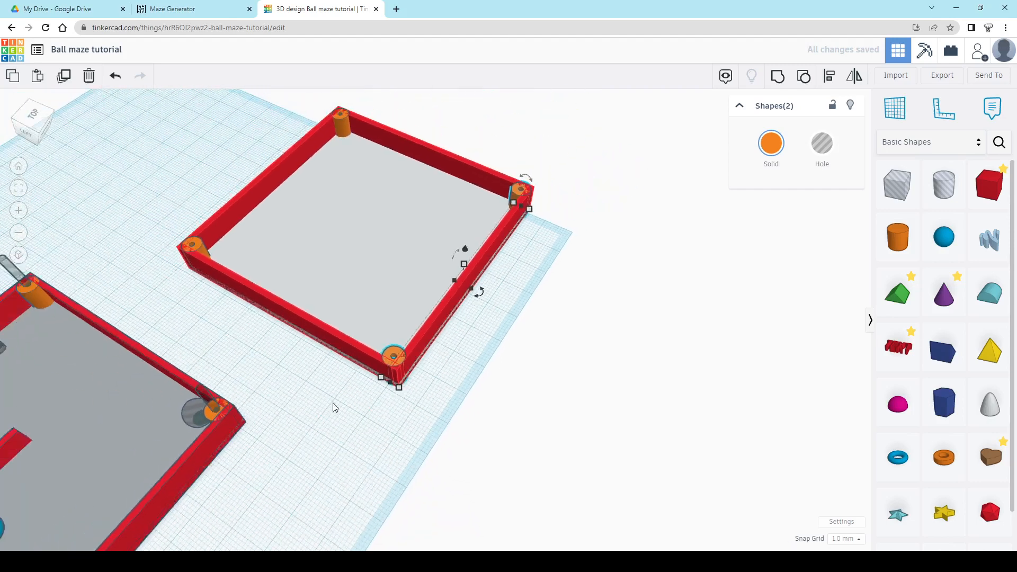
{"action": "left_click", "coordinate": [389, 403]}
Look over the existing maze model and check the generated 7 by 7 orthogonal maze in Maze Generator.
{"action": "right_click_drag", "start_coordinate": [390, 403], "coordinate": [336, 405]}
{"action": "scroll", "coordinate": [320, 319], "scroll_direction": "up", "scroll_amount": 2}
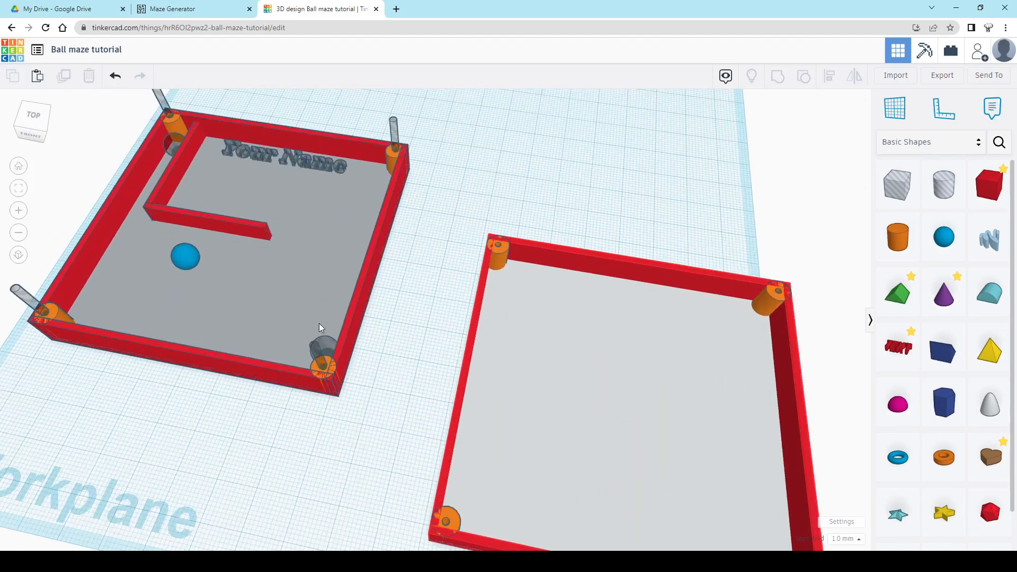
{"action": "middle_click_drag", "start_coordinate": [259, 269], "coordinate": [459, 372]}
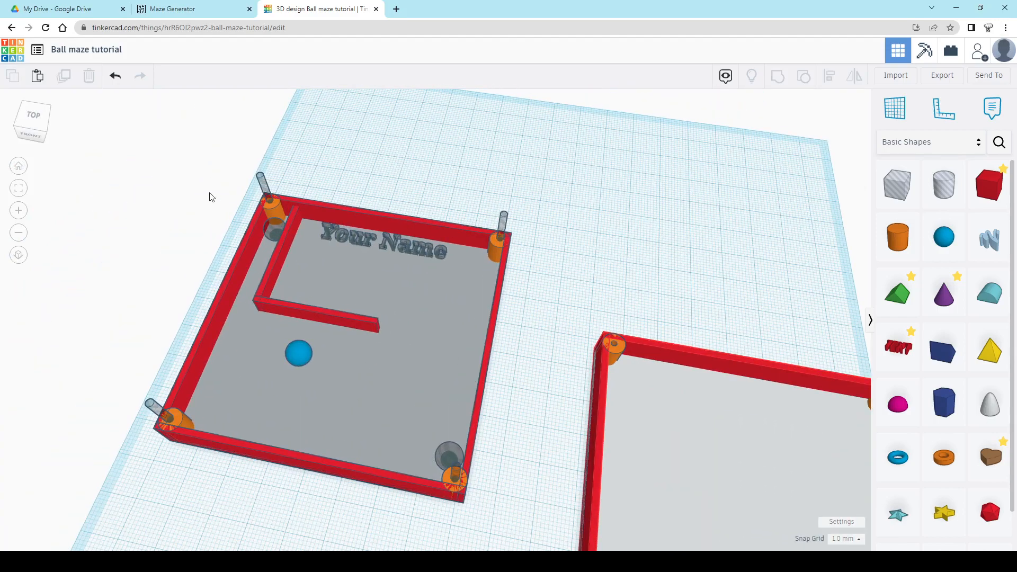
{"action": "left_click", "coordinate": [187, 10]}
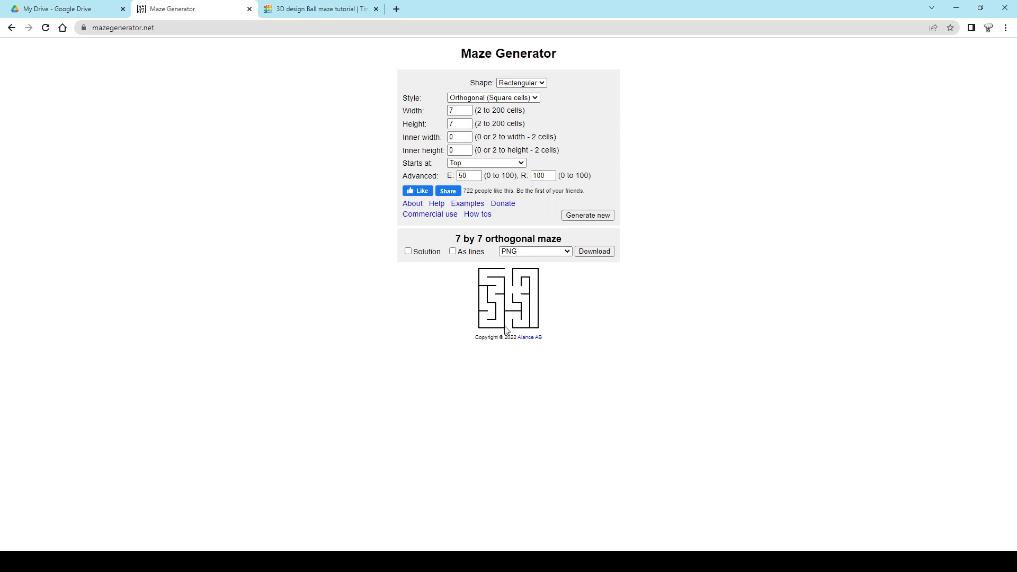
{"action": "left_click", "coordinate": [298, 12]}
Place a temporary workplane on the top surface of the new frame's base plate.
{"action": "middle_click_drag", "start_coordinate": [600, 265], "coordinate": [189, 347]}
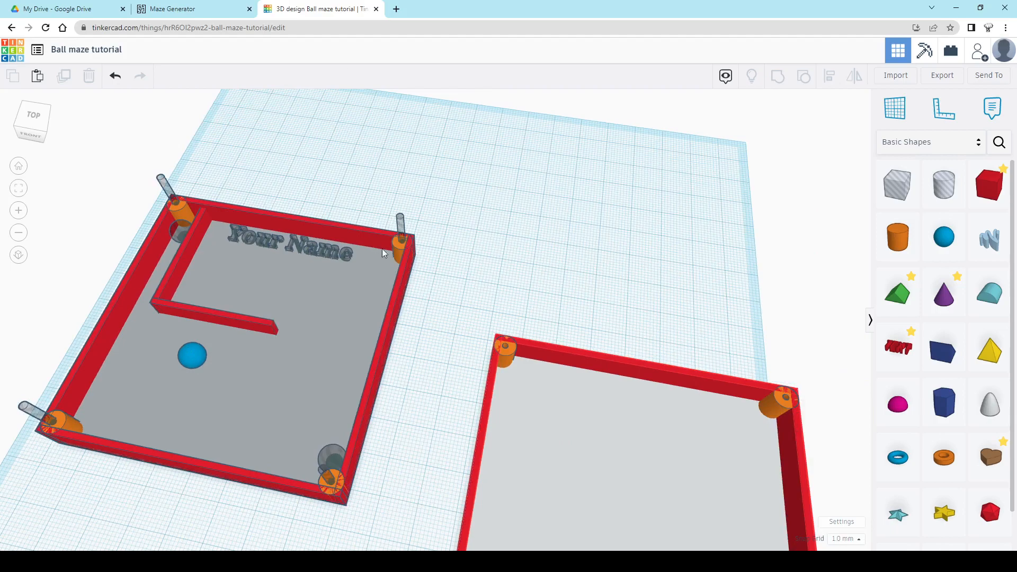
{"action": "middle_click_drag", "start_coordinate": [383, 249], "coordinate": [207, 222]}
{"action": "scroll", "coordinate": [516, 420], "scroll_direction": "up", "scroll_amount": 1}
{"action": "scroll", "coordinate": [516, 421], "scroll_direction": "up", "scroll_amount": 1}
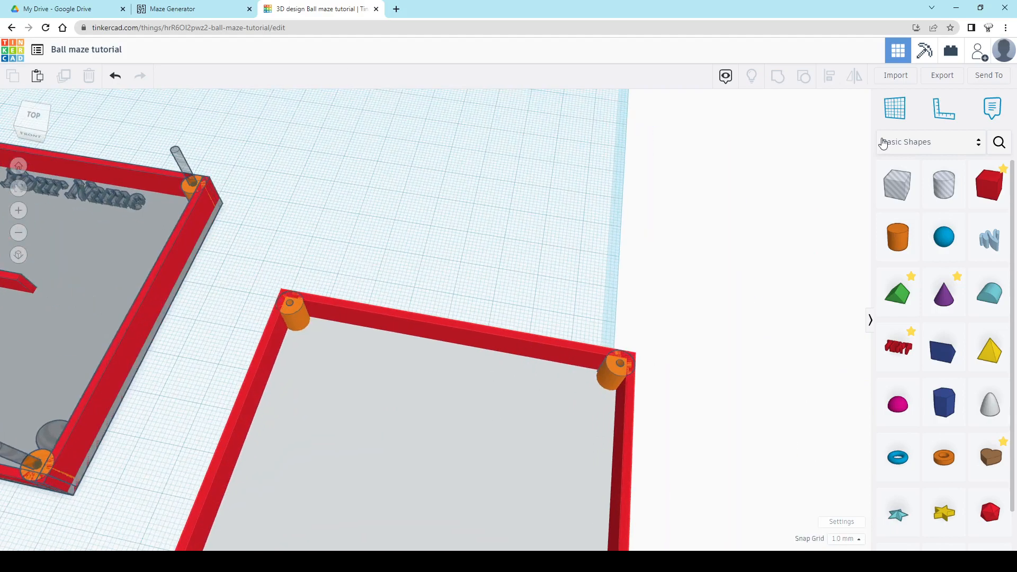
{"action": "scroll", "coordinate": [231, 295], "scroll_direction": "down", "scroll_amount": 3}
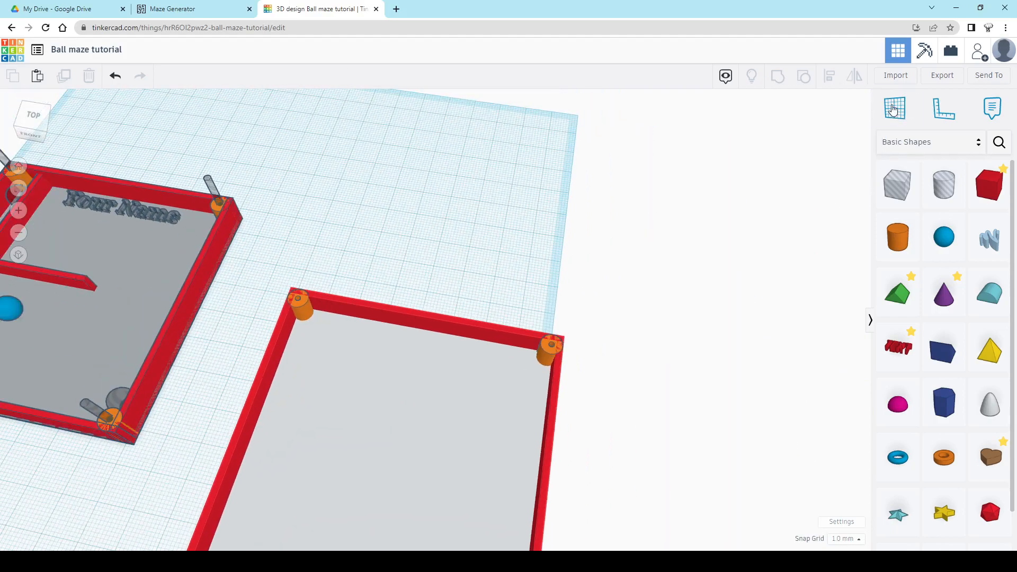
{"action": "left_click", "coordinate": [895, 108]}
{"action": "left_click", "coordinate": [423, 374]}
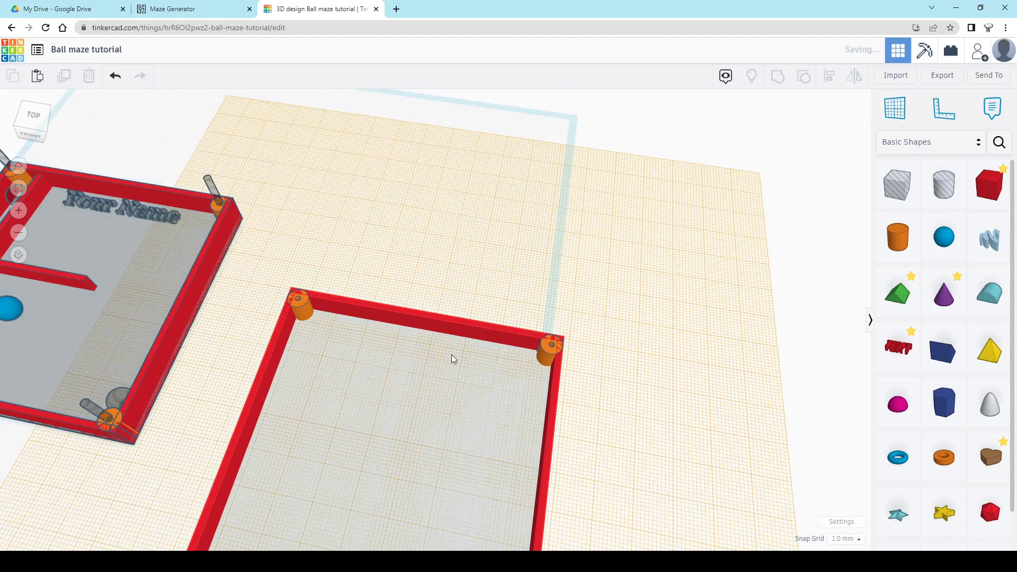
Add a sphere on the base plate near the middle of the back wall and size it 7 by 7 mm.
{"action": "left_click", "coordinate": [948, 236]}
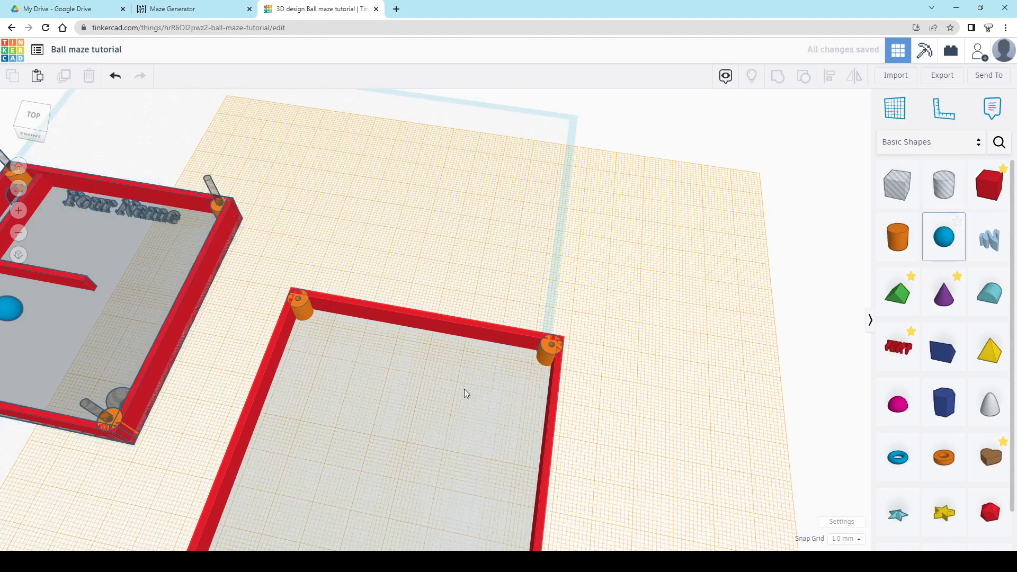
{"action": "left_click", "coordinate": [415, 362]}
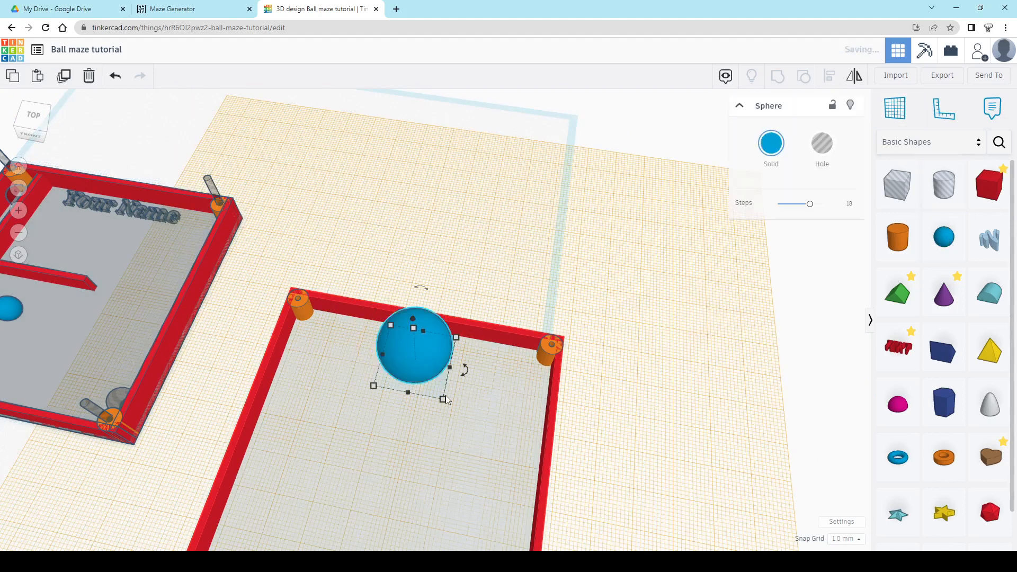
{"action": "left_click", "coordinate": [397, 448]}
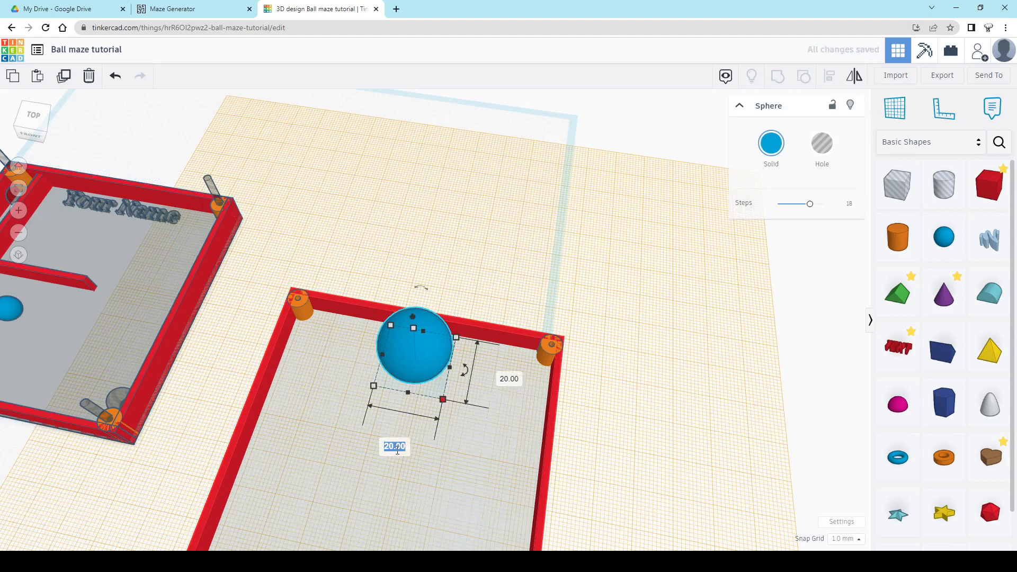
{"action": "type", "text": "7"}
{"action": "left_click", "coordinate": [508, 379]}
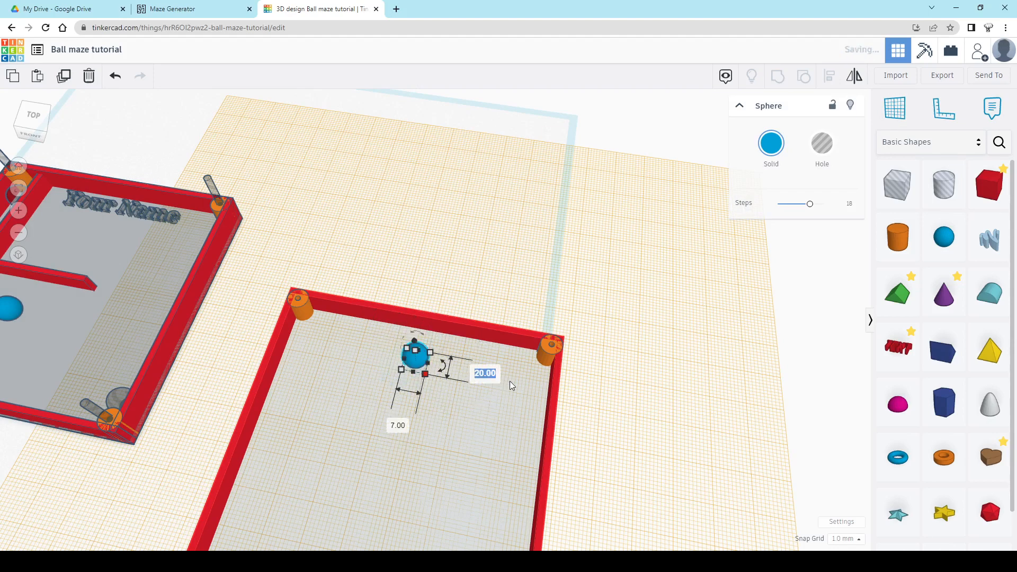
{"action": "type", "text": "7"}
{"action": "key", "text": "Return"}
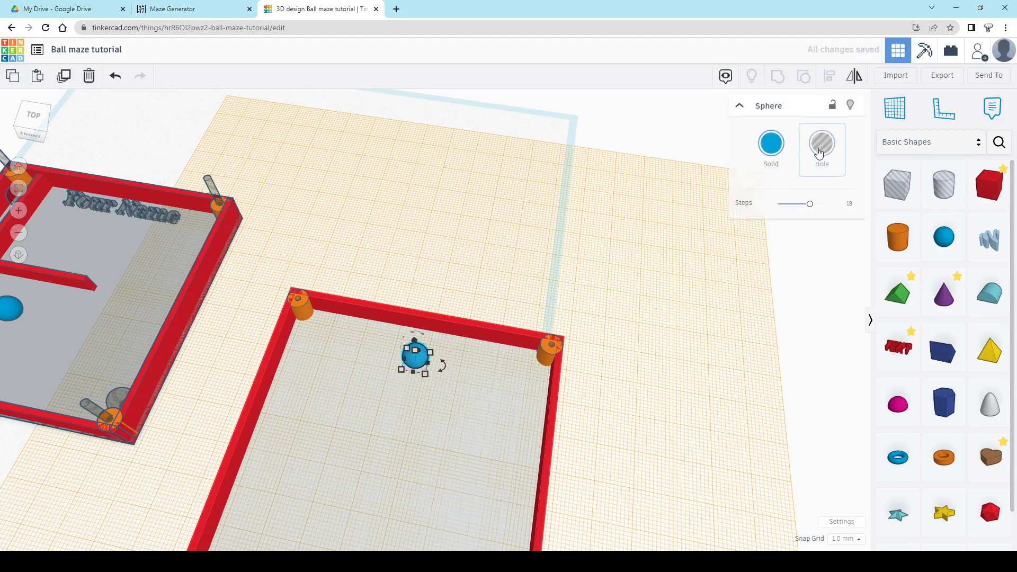
Turn the sphere into a hole and lower it 1 mm into the base plate.
{"action": "key", "text": "h"}
{"action": "right_click_drag", "start_coordinate": [349, 415], "coordinate": [395, 480]}
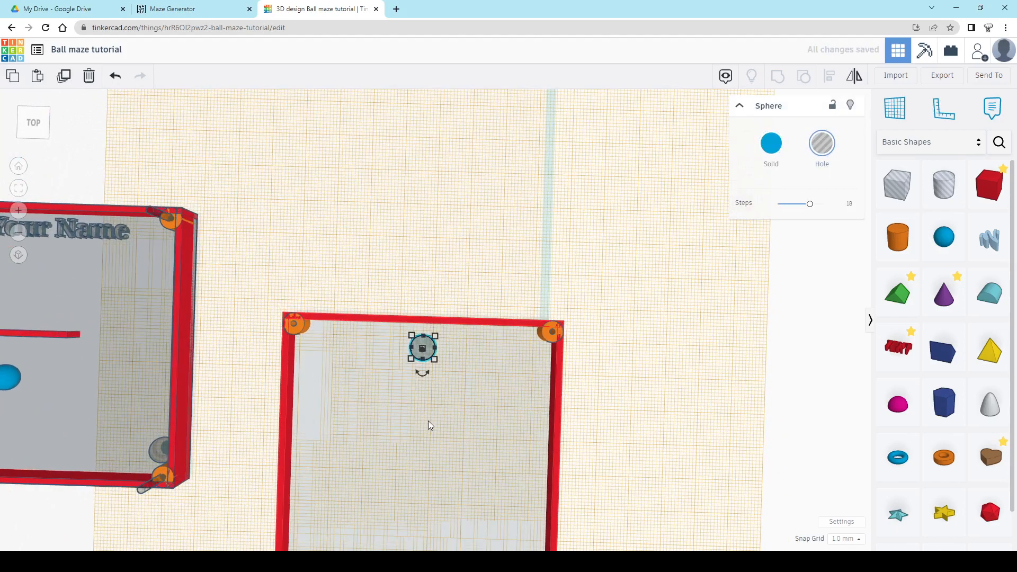
{"action": "scroll", "coordinate": [463, 376], "scroll_direction": "up", "scroll_amount": 5}
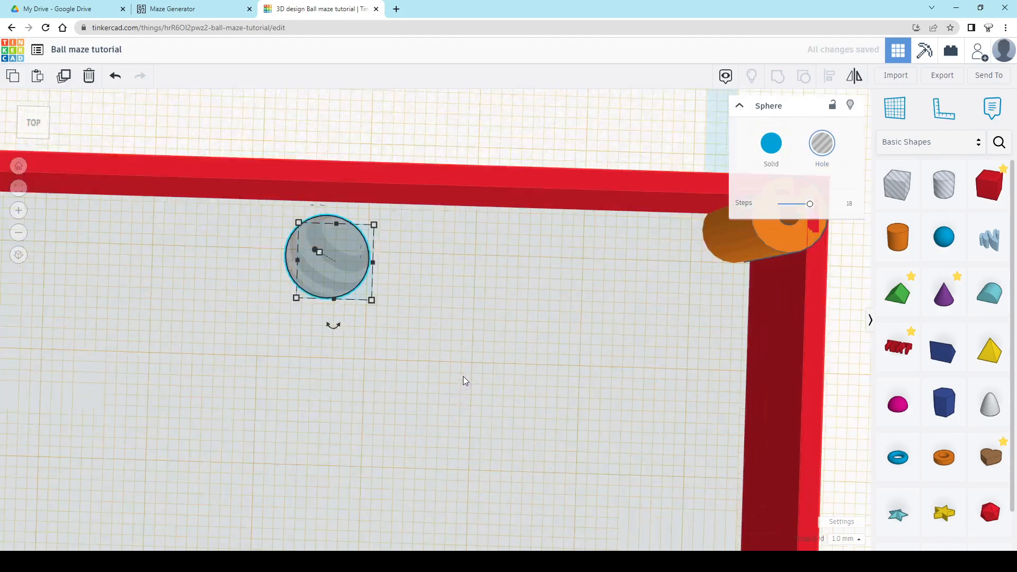
{"action": "right_click_drag", "start_coordinate": [463, 377], "coordinate": [454, 284]}
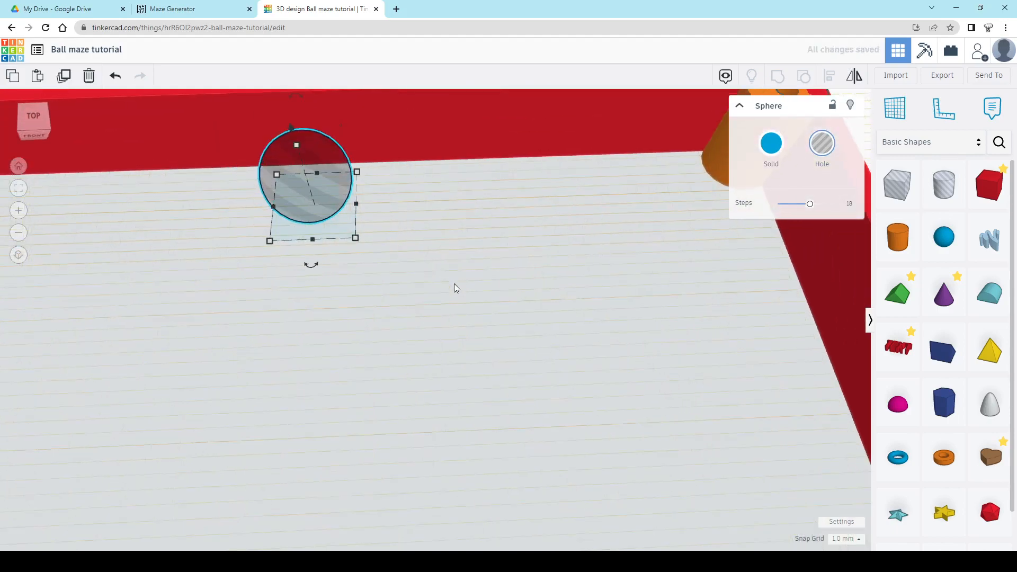
{"action": "left_click_drag", "start_coordinate": [289, 125], "coordinate": [292, 136]}
{"action": "scroll", "coordinate": [337, 231], "scroll_direction": "down", "scroll_amount": 5}
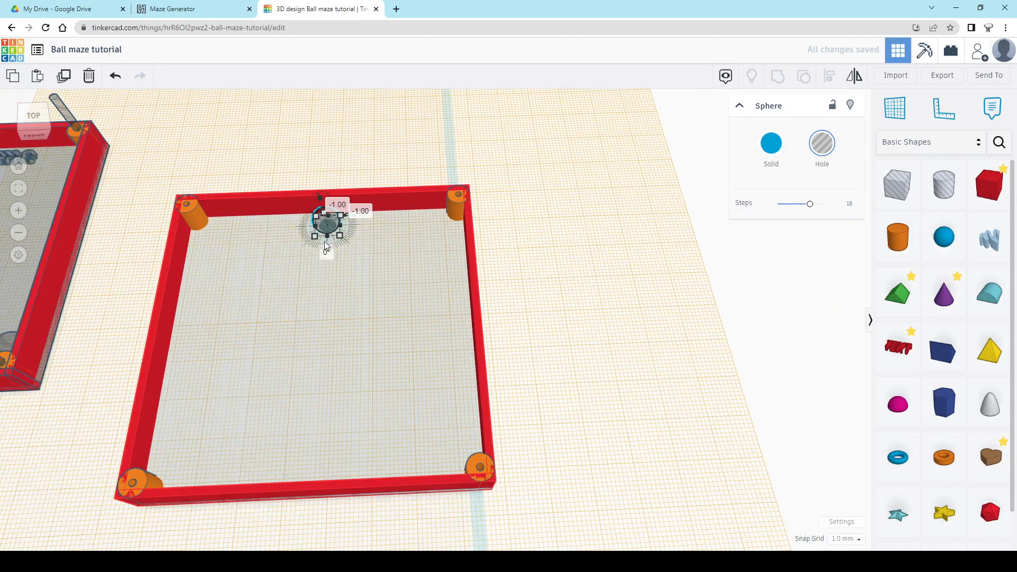
Duplicate the spherical hole and move the copy straight across the base plate to the middle of the front wall.
{"action": "key", "text": "ctrl+d"}
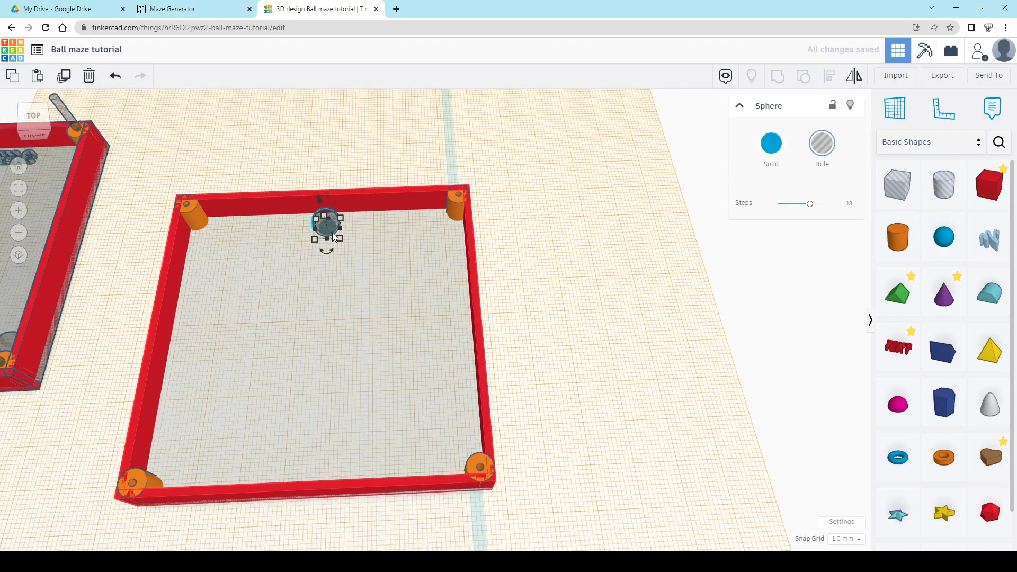
{"action": "key", "text": "Down"}
{"action": "key", "text": "Down"}
{"action": "key", "text": "Down"}
{"action": "key", "text": "Down"}
{"action": "key", "text": "Down"}
{"action": "key", "text": "Down"}
{"action": "key", "text": "Down"}
{"action": "key", "text": "Down"}
{"action": "key", "text": "Down"}
{"action": "key", "text": "Down"}
{"action": "key", "text": "Down"}
{"action": "key", "text": "Down"}
{"action": "key", "text": "Down"}
{"action": "key", "text": "Down"}
{"action": "key", "text": "Down"}
{"action": "key", "text": "Down"}
{"action": "key", "text": "Down"}
{"action": "key", "text": "Down"}
{"action": "key", "text": "Down"}
{"action": "key", "text": "Down"}
{"action": "key", "text": "Down"}
{"action": "key", "text": "Down"}
{"action": "key", "text": "Down"}
{"action": "key", "text": "Down"}
{"action": "key", "text": "Down"}
{"action": "key", "text": "Down"}
{"action": "key", "text": "Down"}
{"action": "key", "text": "Down"}
{"action": "key", "text": "Down"}
{"action": "key", "text": "Down"}
{"action": "key", "text": "Down"}
{"action": "key", "text": "Down"}
{"action": "key", "text": "Down"}
{"action": "key", "text": "Down"}
{"action": "key", "text": "Down"}
{"action": "key", "text": "Down"}
{"action": "key", "text": "Down"}
{"action": "key", "text": "Down"}
{"action": "key", "text": "Down"}
{"action": "key", "text": "Down"}
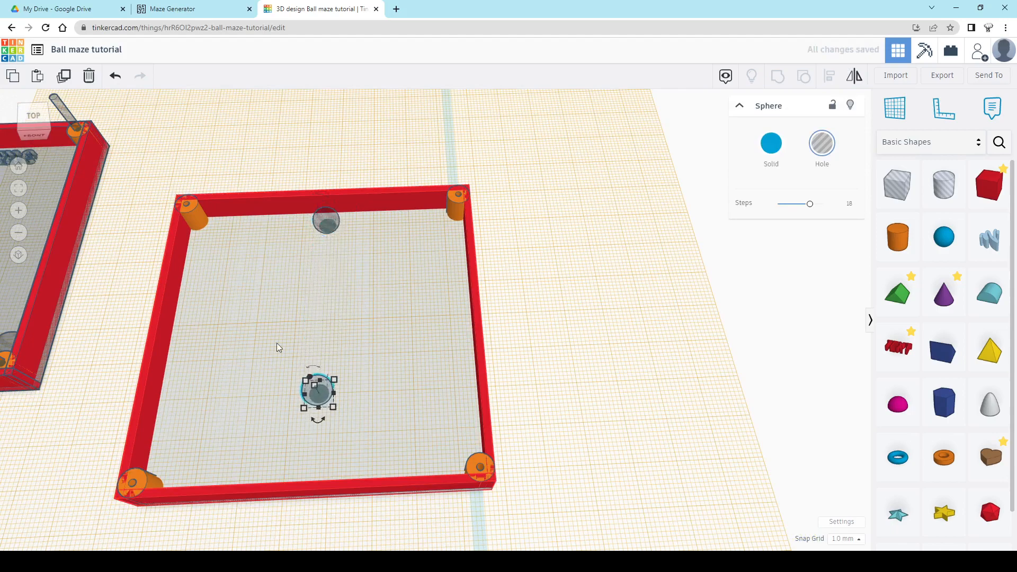
{"action": "middle_click_drag", "start_coordinate": [351, 407], "coordinate": [373, 335]}
{"action": "key", "text": "Down"}
{"action": "key", "text": "Down"}
{"action": "key", "text": "Down"}
{"action": "key", "text": "Down"}
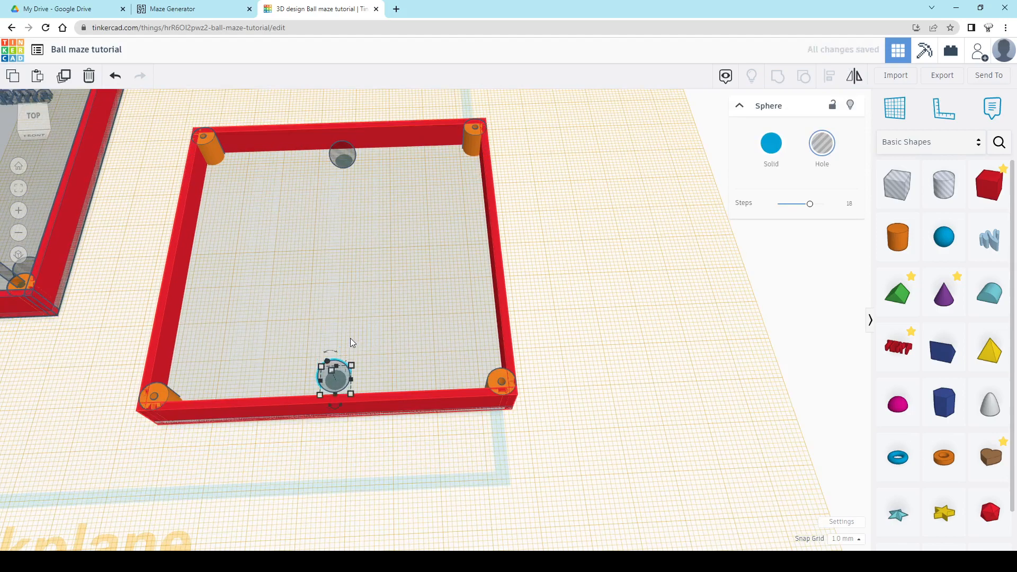
Return the workplane from the base plate to the default ground level.
{"action": "right_click_drag", "start_coordinate": [350, 338], "coordinate": [192, 368]}
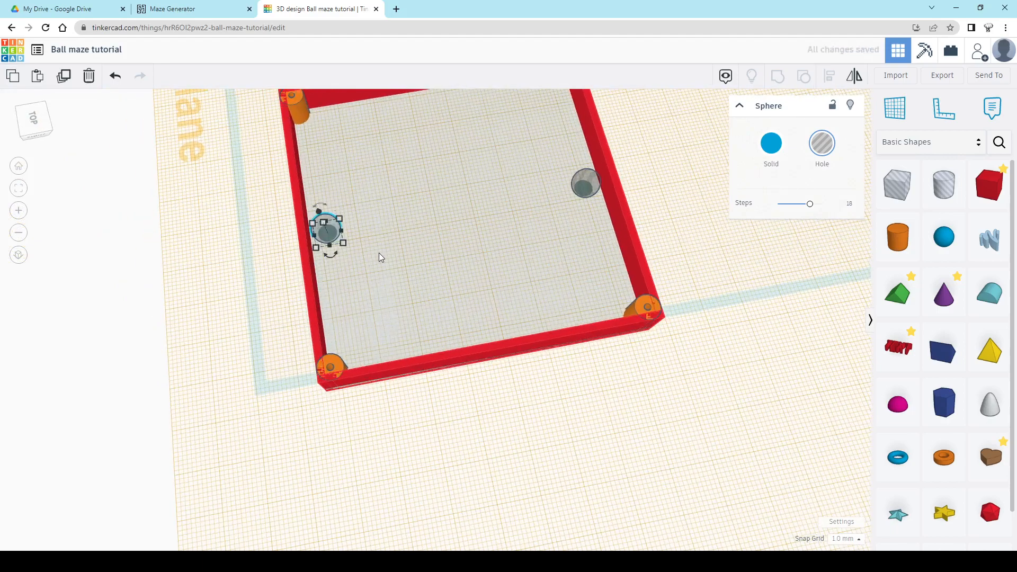
{"action": "right_click_drag", "start_coordinate": [378, 234], "coordinate": [382, 283]}
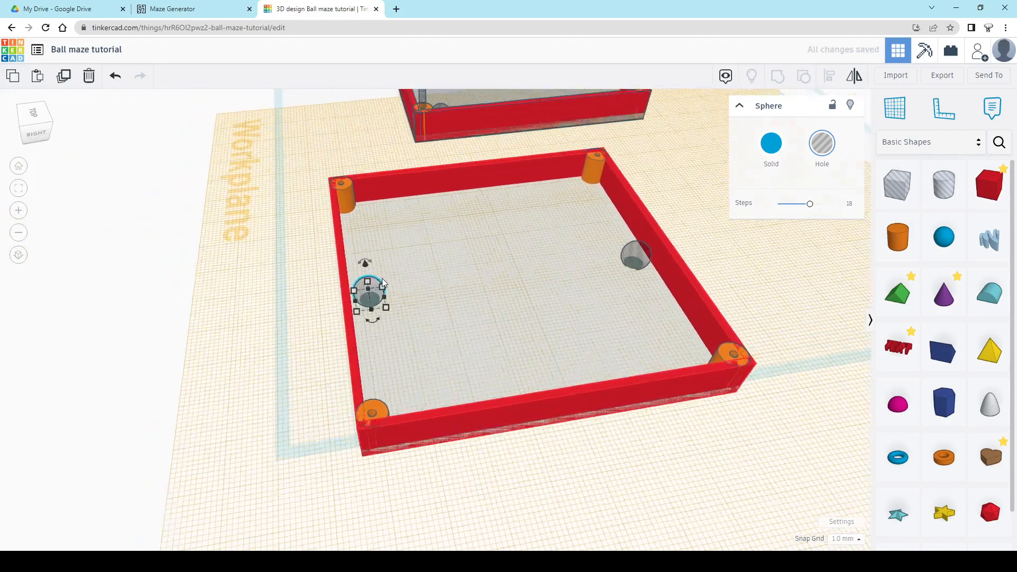
{"action": "scroll", "coordinate": [381, 281], "scroll_direction": "up", "scroll_amount": 8}
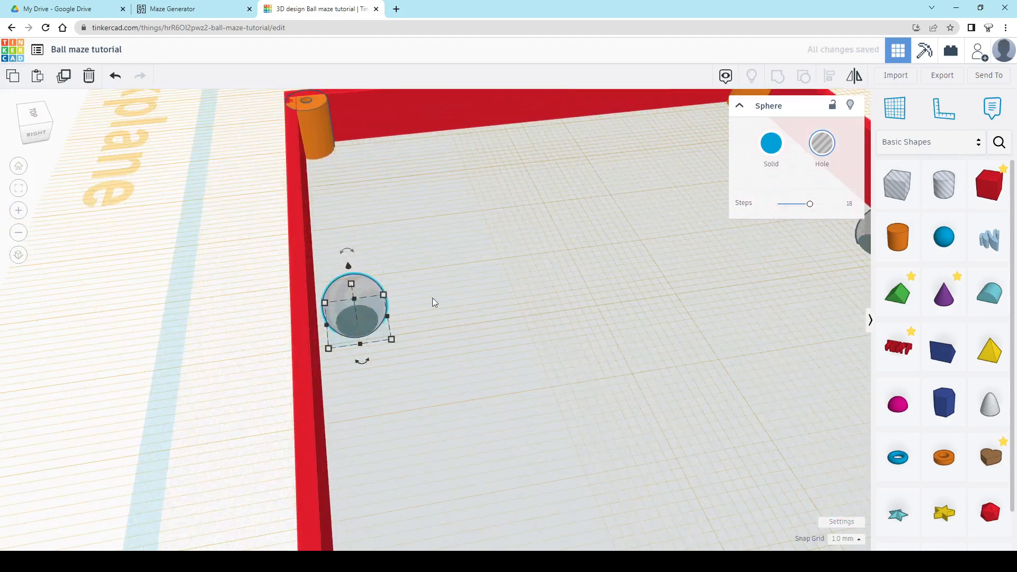
{"action": "right_click_drag", "start_coordinate": [434, 302], "coordinate": [455, 295]}
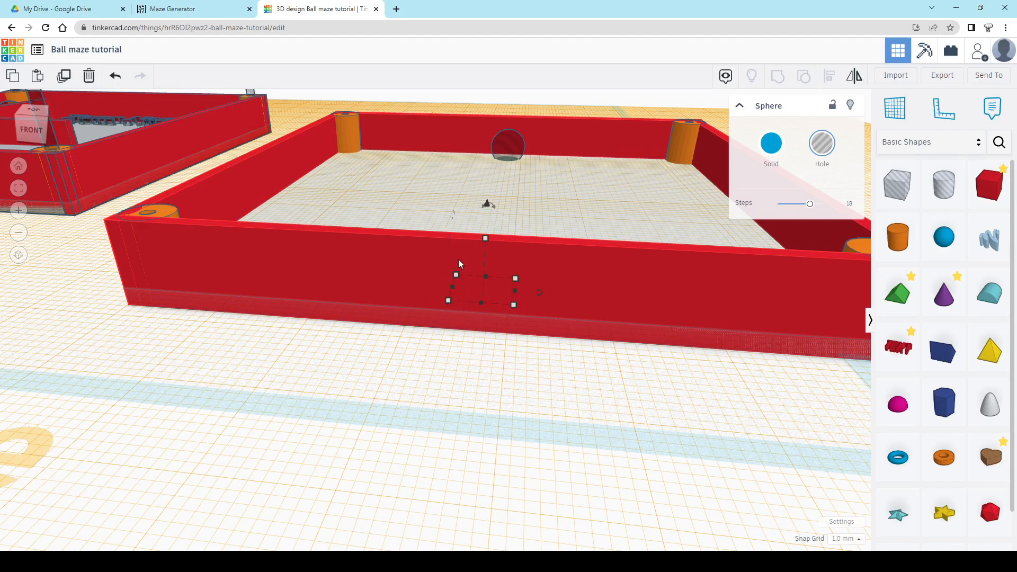
{"action": "scroll", "coordinate": [456, 265], "scroll_direction": "down", "scroll_amount": 5}
{"action": "left_click", "coordinate": [895, 107]}
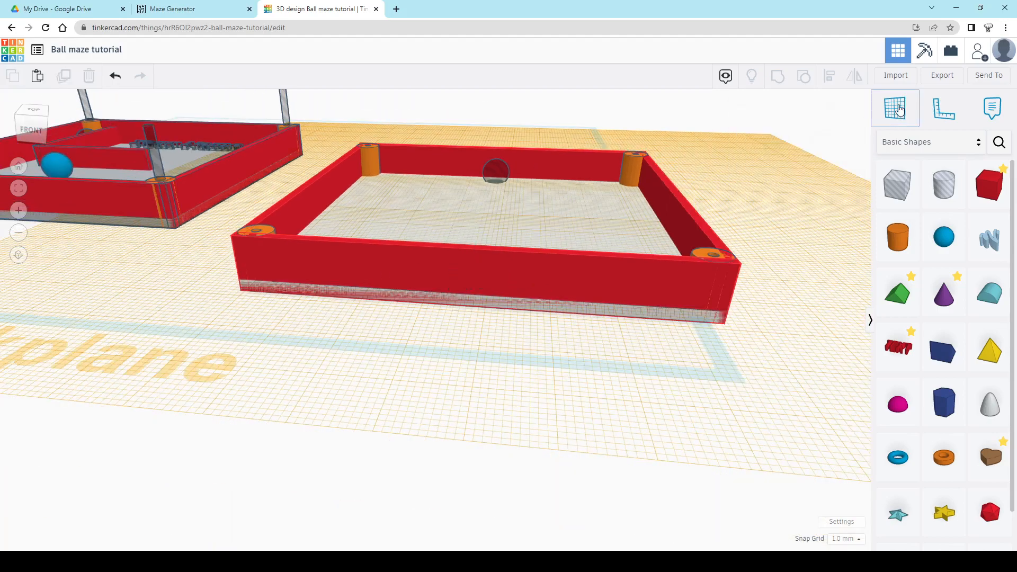
{"action": "left_click", "coordinate": [393, 227]}
{"action": "right_click_drag", "start_coordinate": [396, 194], "coordinate": [416, 287]}
{"action": "middle_click_drag", "start_coordinate": [452, 162], "coordinate": [457, 316]}
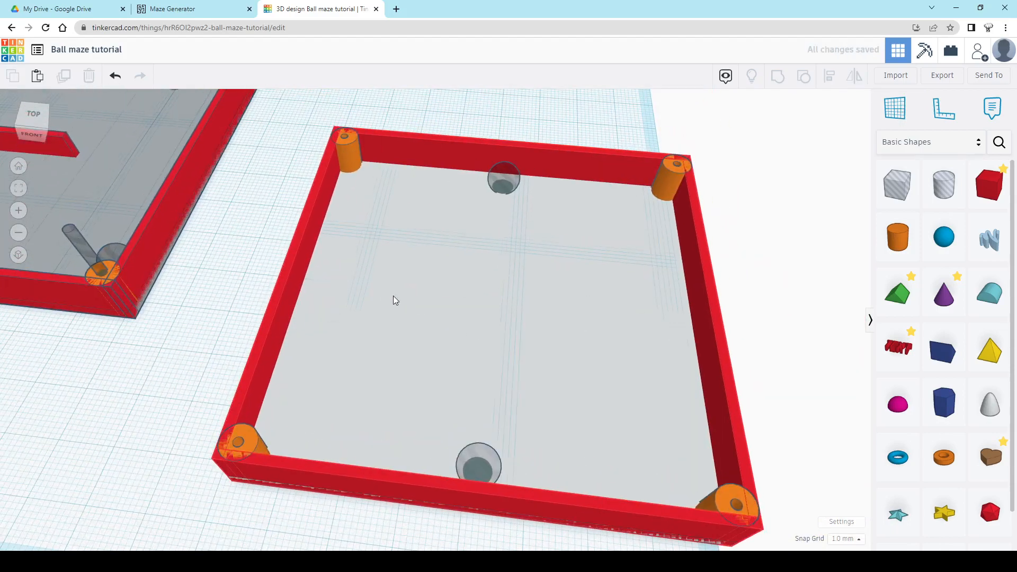
Group the base plate, corner posts and both spherical holes of the new frame so the ball recesses are cut.
{"action": "left_click_drag", "start_coordinate": [268, 113], "coordinate": [784, 545]}
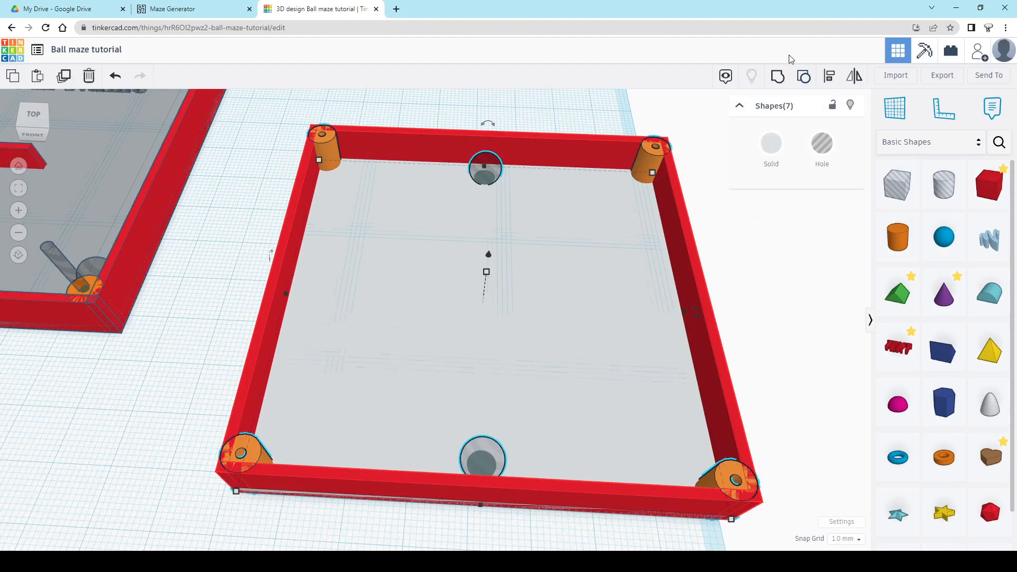
{"action": "left_click", "coordinate": [777, 76]}
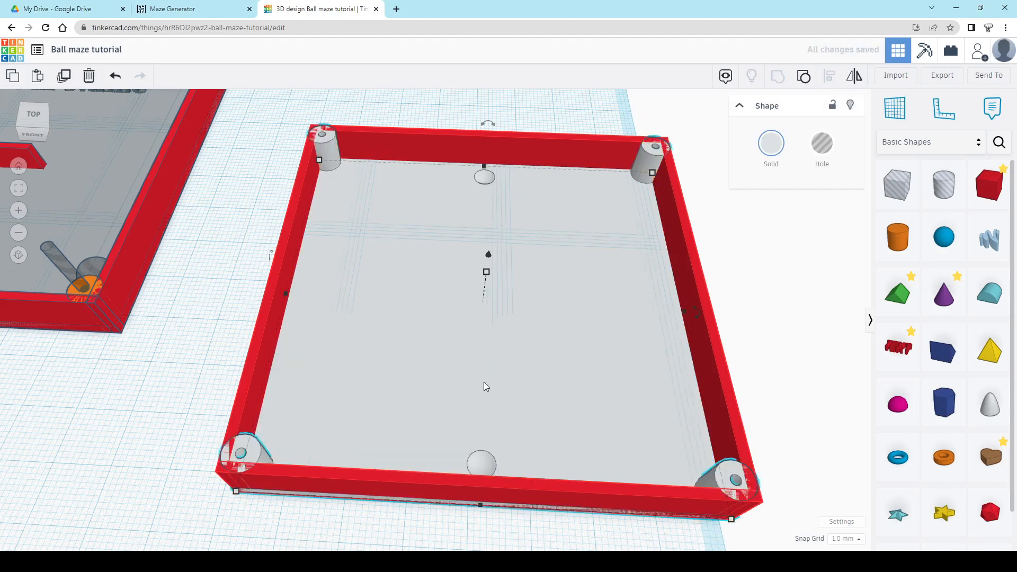
{"action": "right_click_drag", "start_coordinate": [552, 211], "coordinate": [561, 234]}
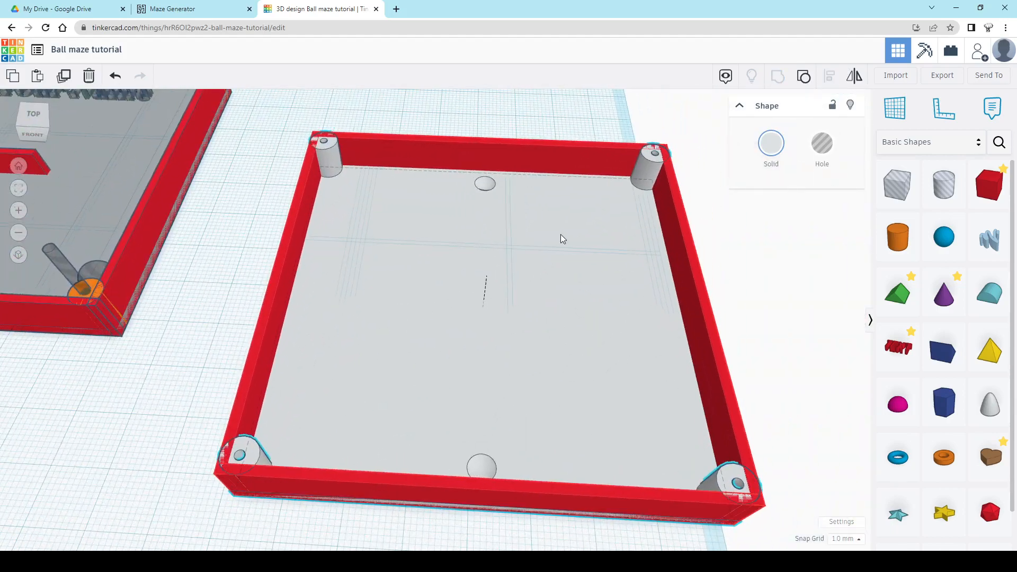
{"action": "middle_click_drag", "start_coordinate": [398, 257], "coordinate": [396, 278]}
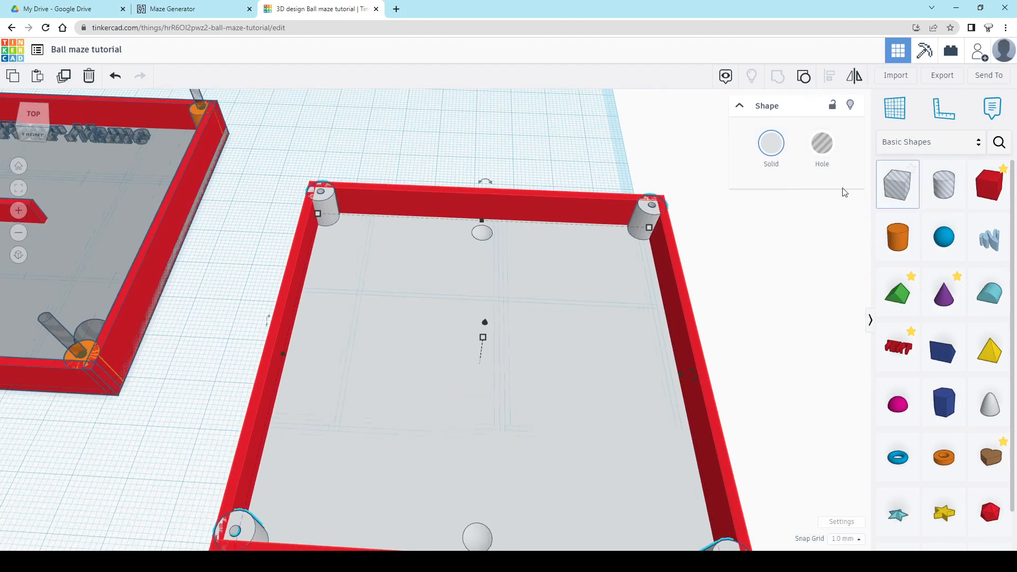
{"action": "left_click", "coordinate": [895, 108]}
{"action": "left_click", "coordinate": [560, 336]}
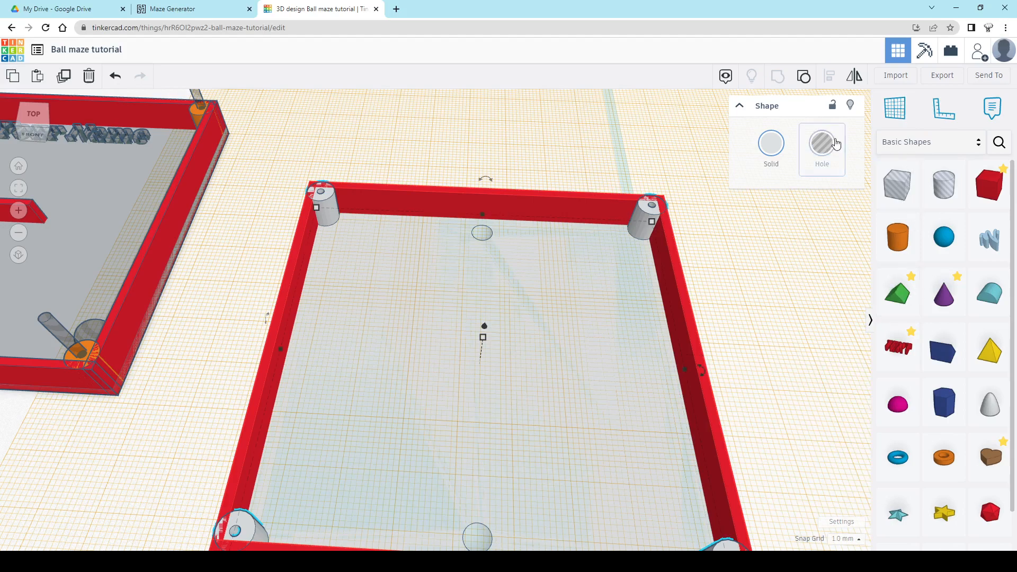
{"action": "left_click", "coordinate": [896, 108]}
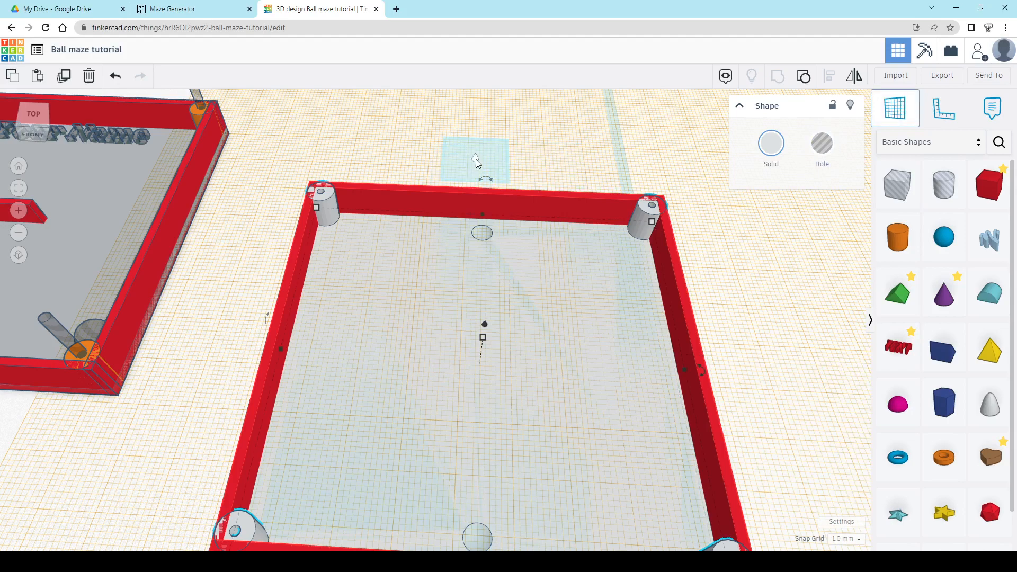
{"action": "left_click", "coordinate": [455, 198]}
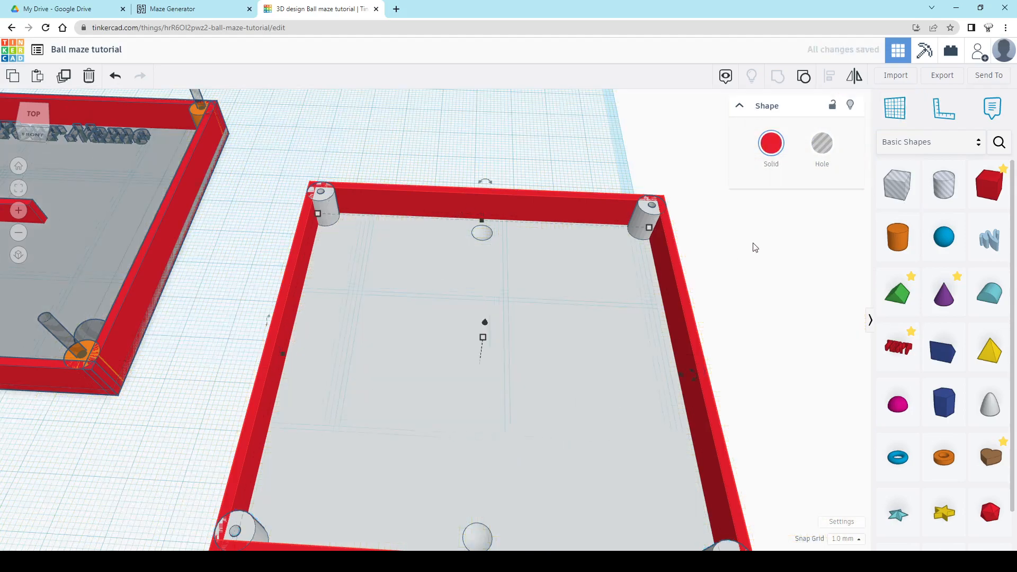
Add a box inside the new frame and reduce its thickness to 1.5 mm to form an inner wall.
{"action": "left_click", "coordinate": [989, 185]}
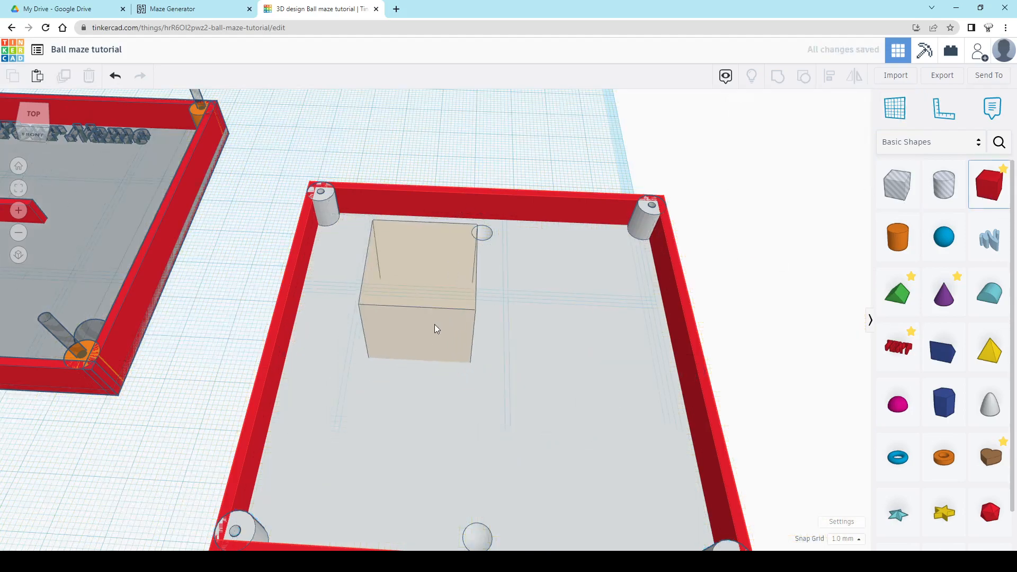
{"action": "left_click", "coordinate": [435, 328]}
{"action": "mouse_move", "coordinate": [480, 328]}
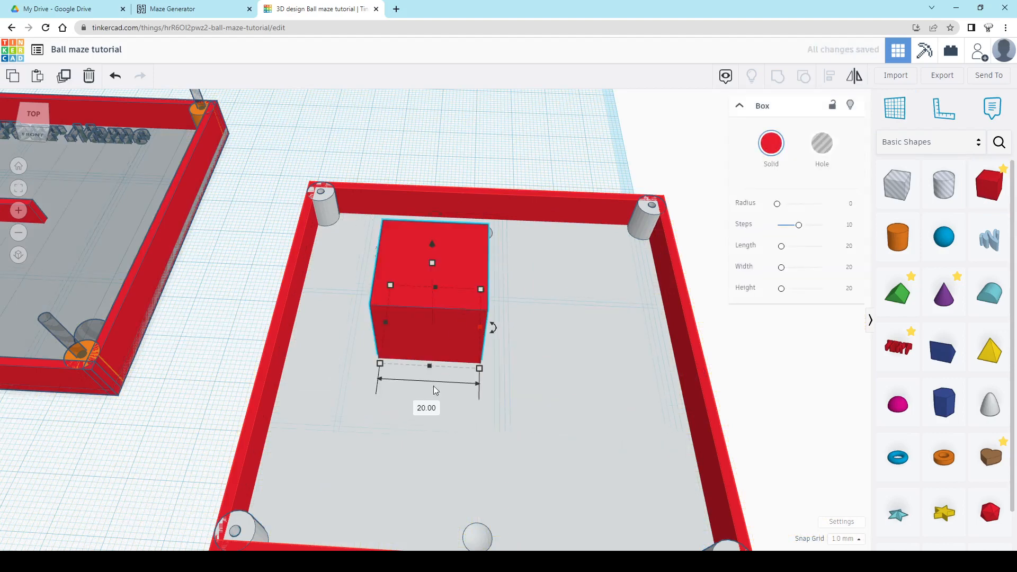
{"action": "left_click", "coordinate": [425, 408]}
{"action": "type", "text": "1.5"}
{"action": "key", "text": "Return"}
Set the inner wall's height to 6 mm.
{"action": "right_click_drag", "start_coordinate": [442, 255], "coordinate": [459, 291]}
{"action": "mouse_move", "coordinate": [457, 309]}
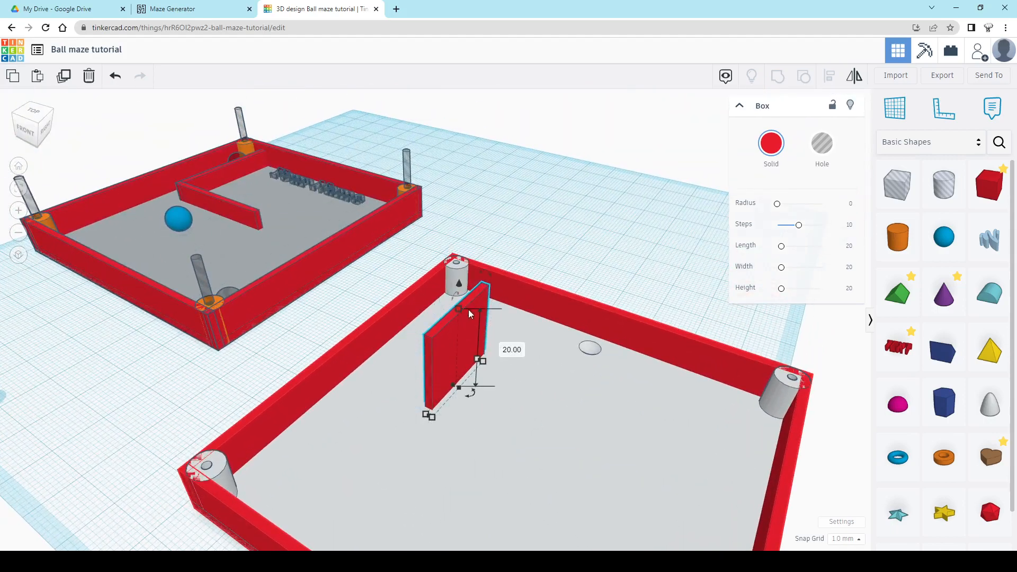
{"action": "left_click", "coordinate": [511, 350]}
{"action": "type", "text": "6"}
{"action": "key", "text": "Return"}
Raise the inner wall's height to 10 mm.
{"action": "right_click_drag", "start_coordinate": [523, 364], "coordinate": [665, 327]}
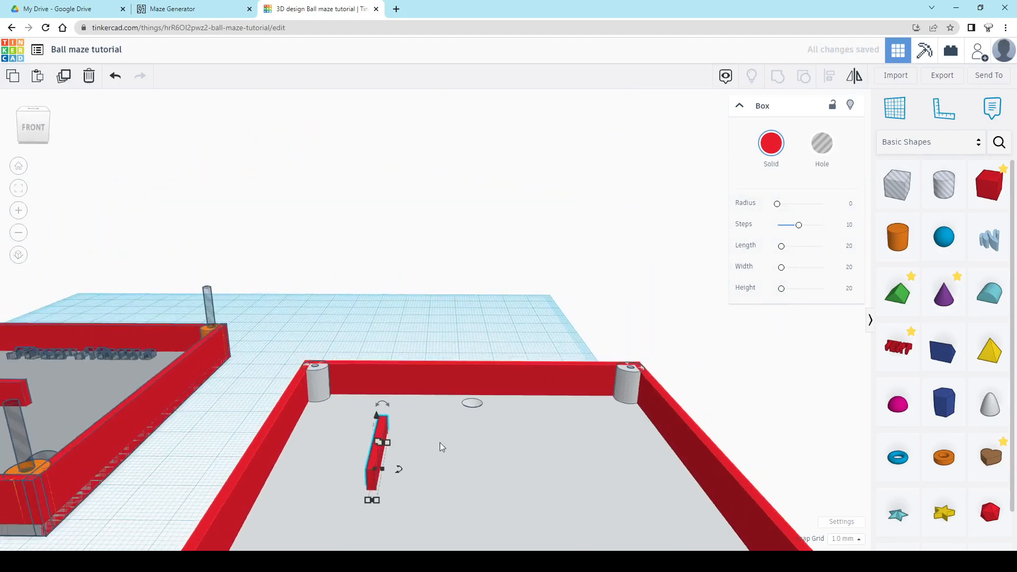
{"action": "scroll", "coordinate": [437, 449], "scroll_direction": "up", "scroll_amount": 5}
{"action": "right_click_drag", "start_coordinate": [405, 459], "coordinate": [341, 454]}
{"action": "left_click", "coordinate": [245, 358]}
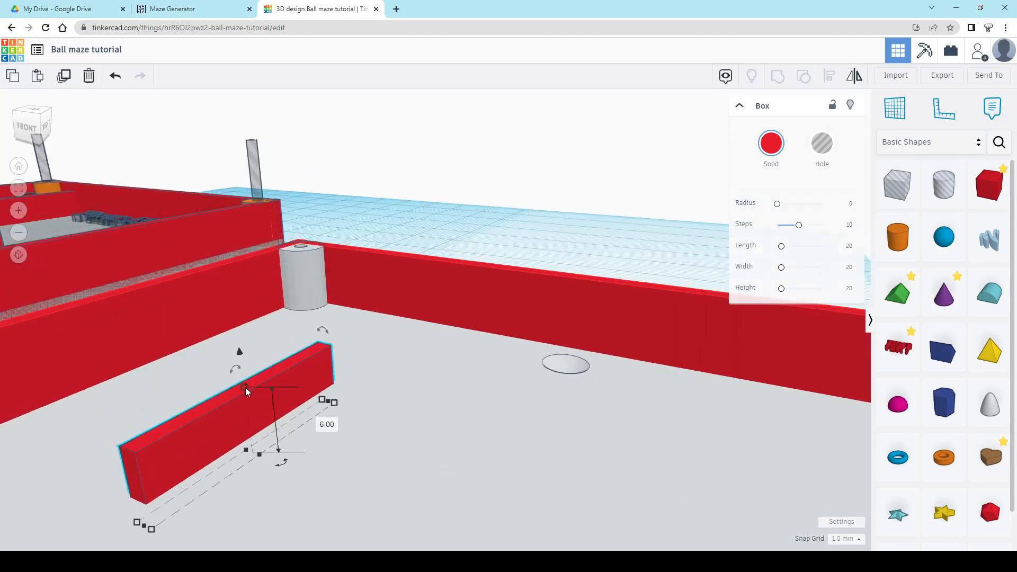
{"action": "left_click_drag", "start_coordinate": [246, 385], "coordinate": [244, 355]}
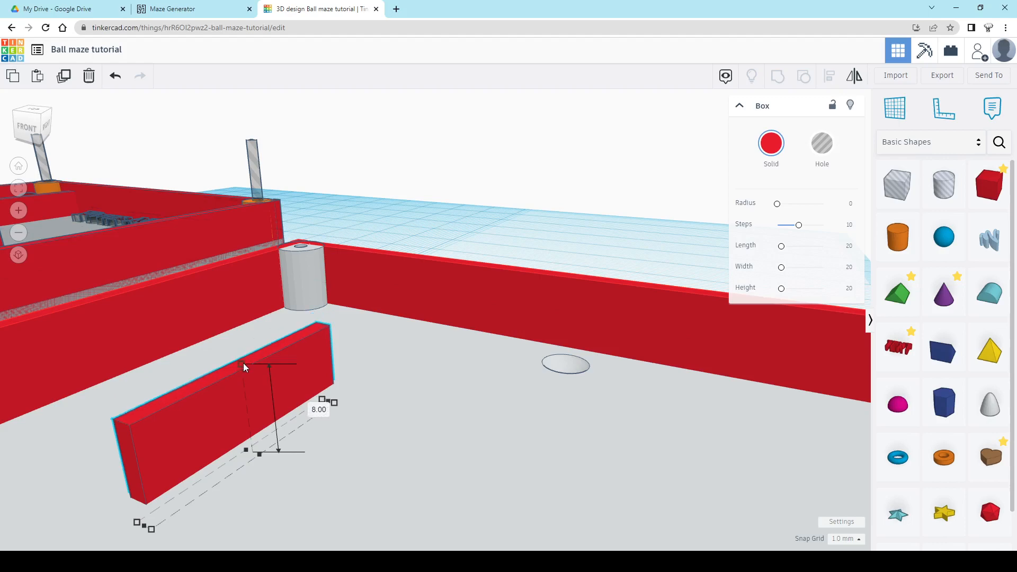
{"action": "right_click_drag", "start_coordinate": [243, 364], "coordinate": [273, 394]}
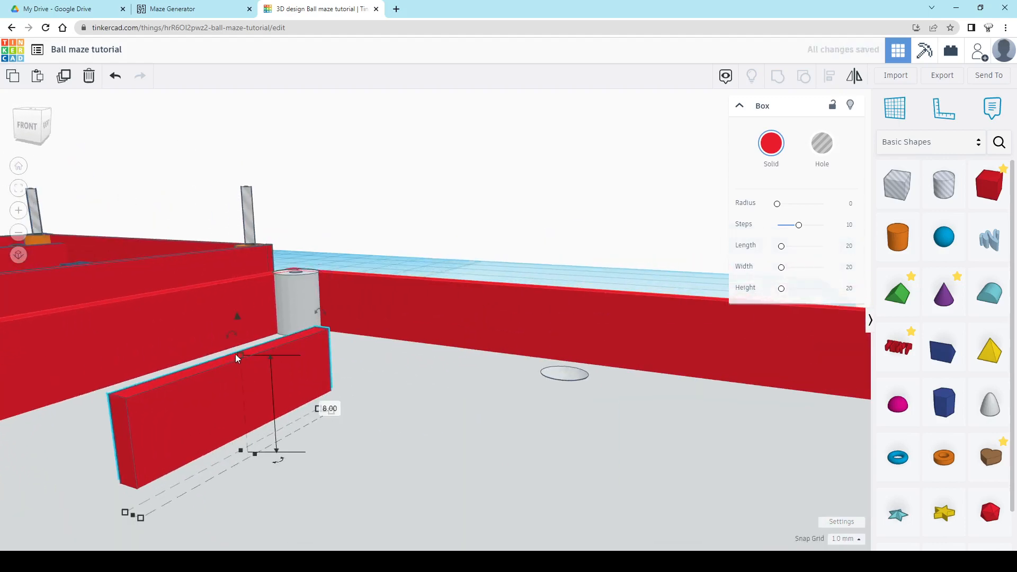
{"action": "left_click_drag", "start_coordinate": [239, 353], "coordinate": [243, 333]}
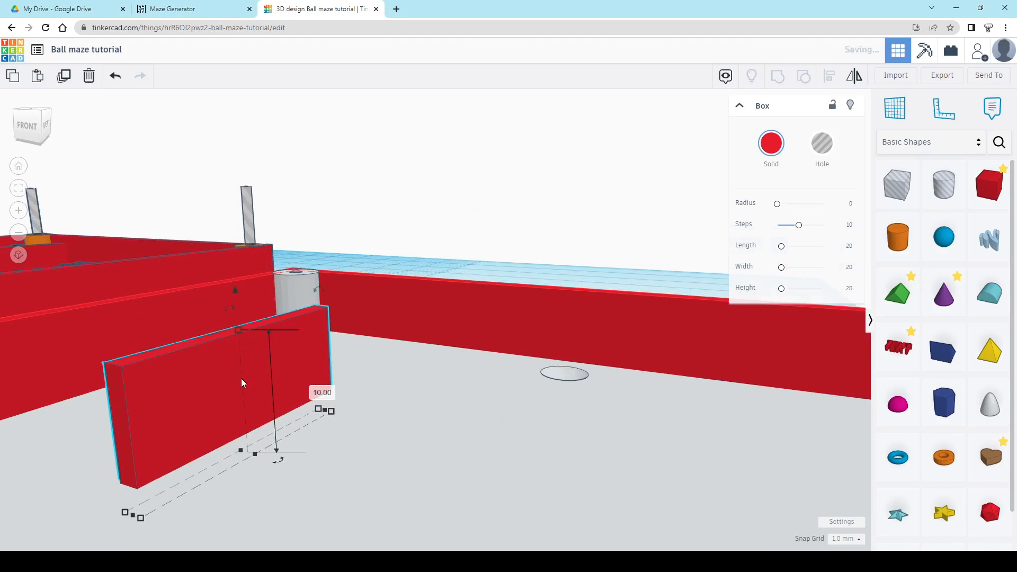
Move the inner wall up against the frame's back wall, beside the back-left corner post.
{"action": "right_click_drag", "start_coordinate": [240, 378], "coordinate": [402, 333]}
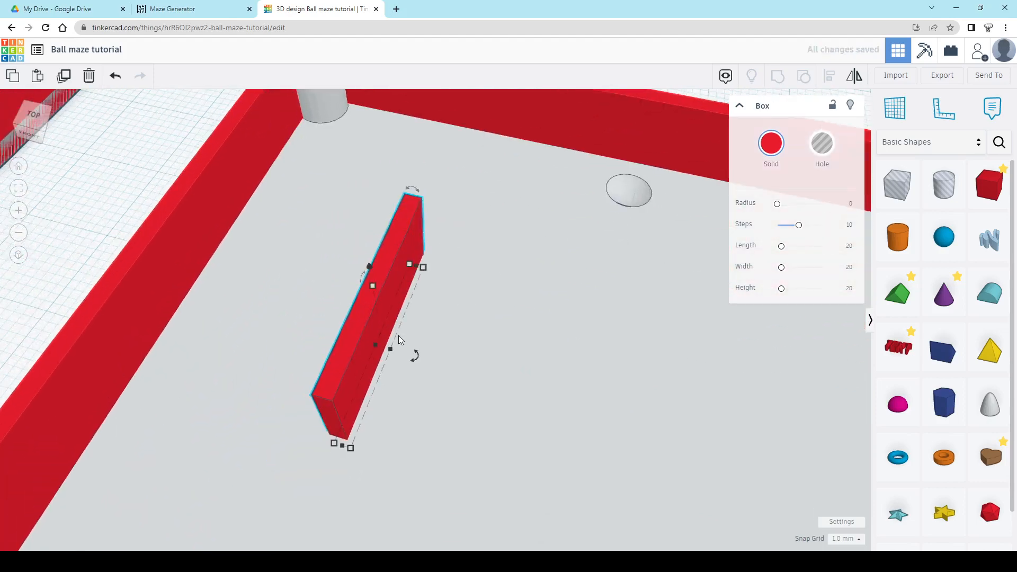
{"action": "left_click_drag", "start_coordinate": [390, 298], "coordinate": [408, 129]}
{"action": "middle_click_drag", "start_coordinate": [431, 238], "coordinate": [532, 375]}
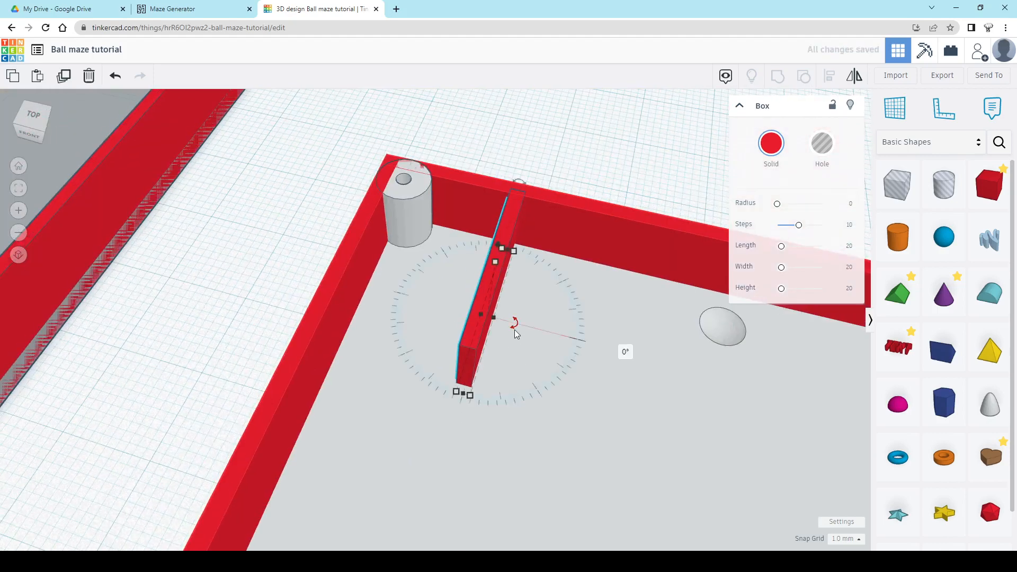
{"action": "scroll", "coordinate": [509, 332], "scroll_direction": "up", "scroll_amount": 4}
{"action": "middle_click_drag", "start_coordinate": [494, 271], "coordinate": [471, 404]}
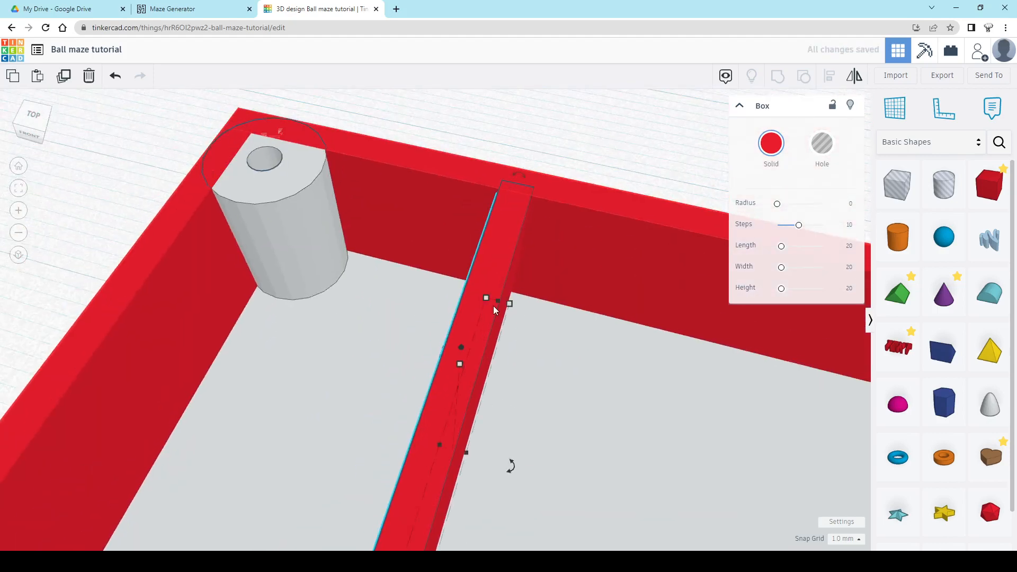
{"action": "mouse_move", "coordinate": [495, 310]}
{"action": "key", "text": "Up"}
Duplicate the inner wall and turn the copy perpendicular to the original.
{"action": "scroll", "coordinate": [484, 308], "scroll_direction": "down", "scroll_amount": 5}
{"action": "middle_click_drag", "start_coordinate": [519, 350], "coordinate": [555, 334]}
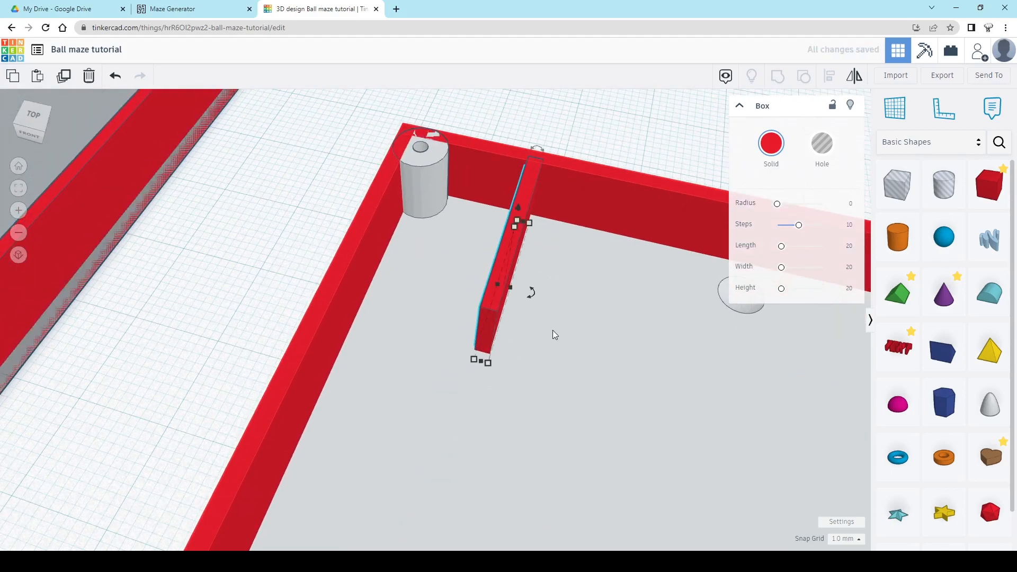
{"action": "key", "text": "ctrl+d"}
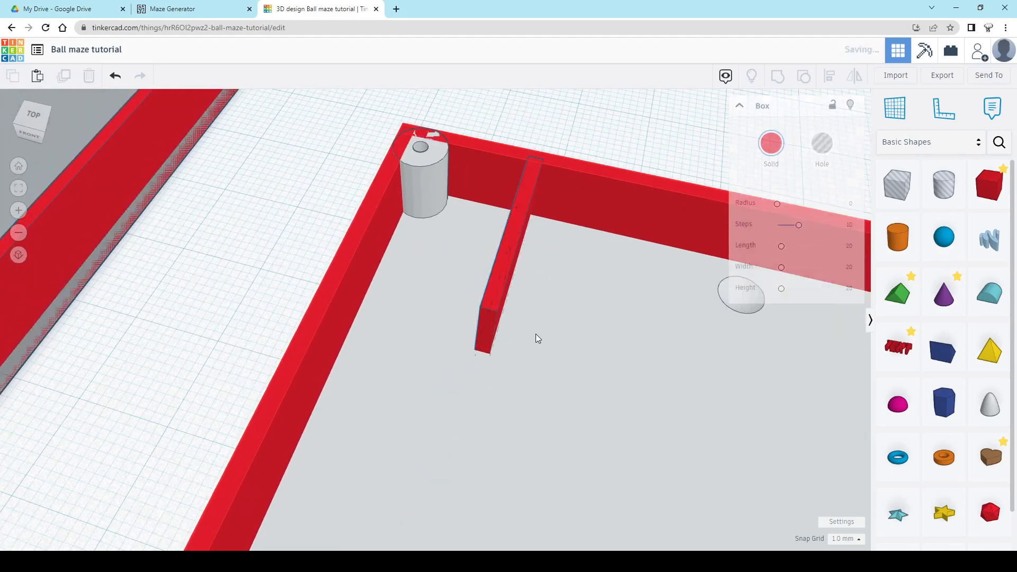
{"action": "left_click_drag", "start_coordinate": [530, 300], "coordinate": [525, 233]}
Move the perpendicular copy so its left end joins the front end of the first inner wall.
{"action": "key", "text": "Down"}
{"action": "key", "text": "Down"}
{"action": "key", "text": "Down"}
{"action": "key", "text": "Down"}
{"action": "key", "text": "Down"}
{"action": "key", "text": "Down"}
{"action": "key", "text": "Down"}
{"action": "key", "text": "Down"}
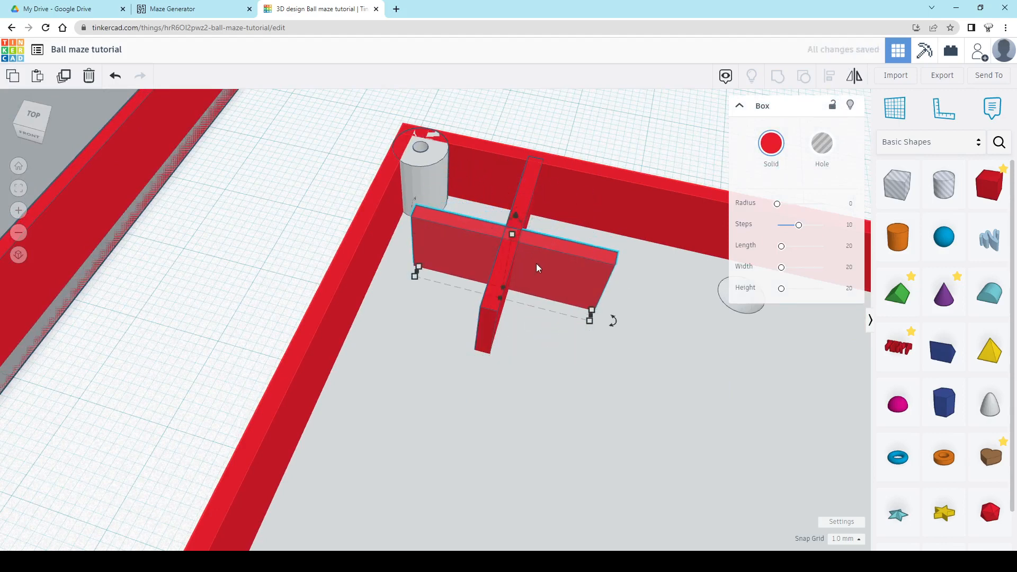
{"action": "key", "text": "Right"}
{"action": "key", "text": "Right"}
{"action": "key", "text": "Right"}
{"action": "key", "text": "Right"}
{"action": "key", "text": "Right"}
{"action": "key", "text": "Right"}
{"action": "key", "text": "Right"}
{"action": "key", "text": "Right"}
{"action": "key", "text": "Right"}
{"action": "key", "text": "Right"}
{"action": "key", "text": "Right"}
{"action": "key", "text": "Right"}
{"action": "key", "text": "Right"}
{"action": "key", "text": "Right"}
{"action": "key", "text": "Right"}
{"action": "key", "text": "Left"}
{"action": "key", "text": "Left"}
{"action": "key", "text": "Left"}
{"action": "key", "text": "Left"}
{"action": "key", "text": "Left"}
{"action": "key", "text": "Left"}
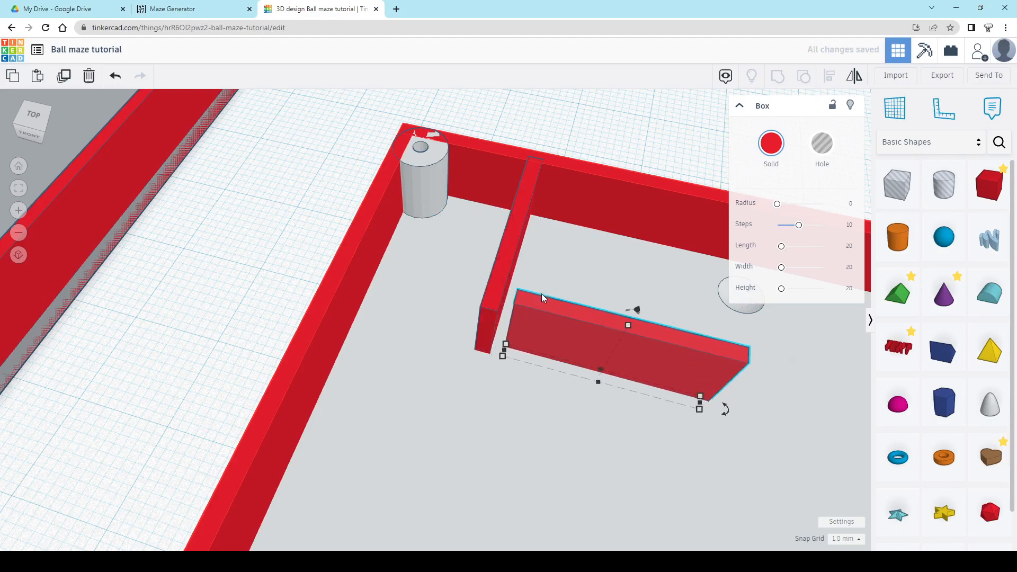
{"action": "scroll", "coordinate": [491, 364], "scroll_direction": "up", "scroll_amount": 2}
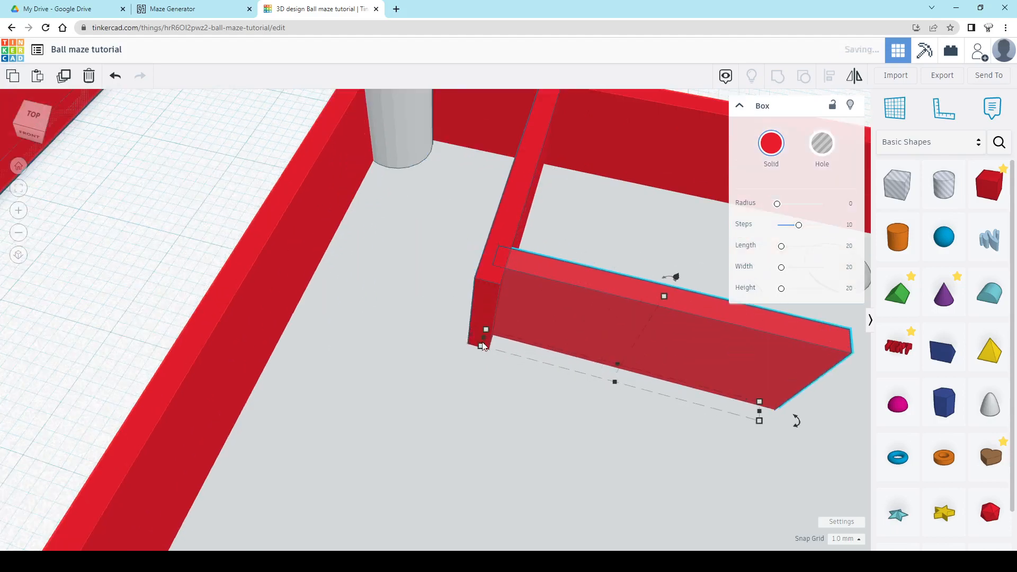
Lengthen the first inner wall forward so it extends past the junction with the perpendicular wall.
{"action": "left_click", "coordinate": [475, 306]}
{"action": "left_click_drag", "start_coordinate": [476, 360], "coordinate": [427, 498]}
{"action": "scroll", "coordinate": [264, 91], "scroll_direction": "down", "scroll_amount": 3}
Check the layout of the generated 7 by 7 orthogonal maze in Maze Generator and return to the Tinkercad model.
{"action": "left_click", "coordinate": [192, 9]}
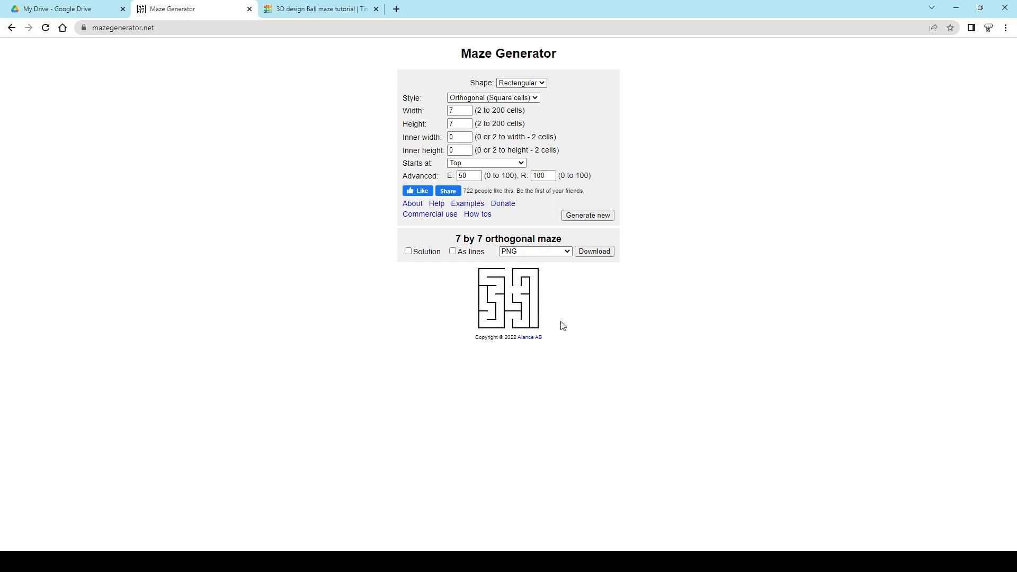
{"action": "left_click", "coordinate": [304, 10]}
{"action": "scroll", "coordinate": [482, 222], "scroll_direction": "down", "scroll_amount": 3}
{"action": "left_click", "coordinate": [486, 239]}
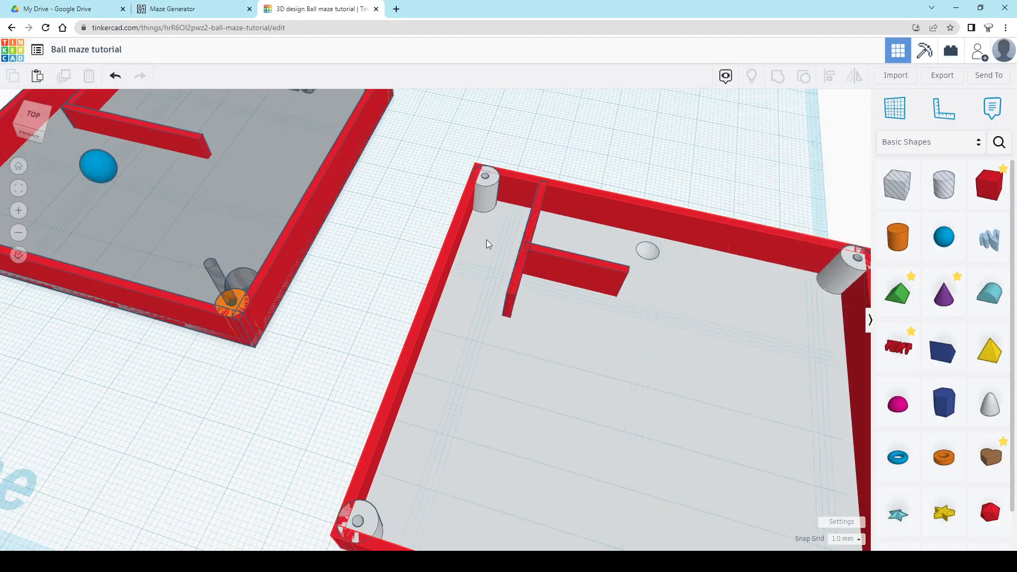
{"action": "right_click_drag", "start_coordinate": [475, 265], "coordinate": [551, 270]}
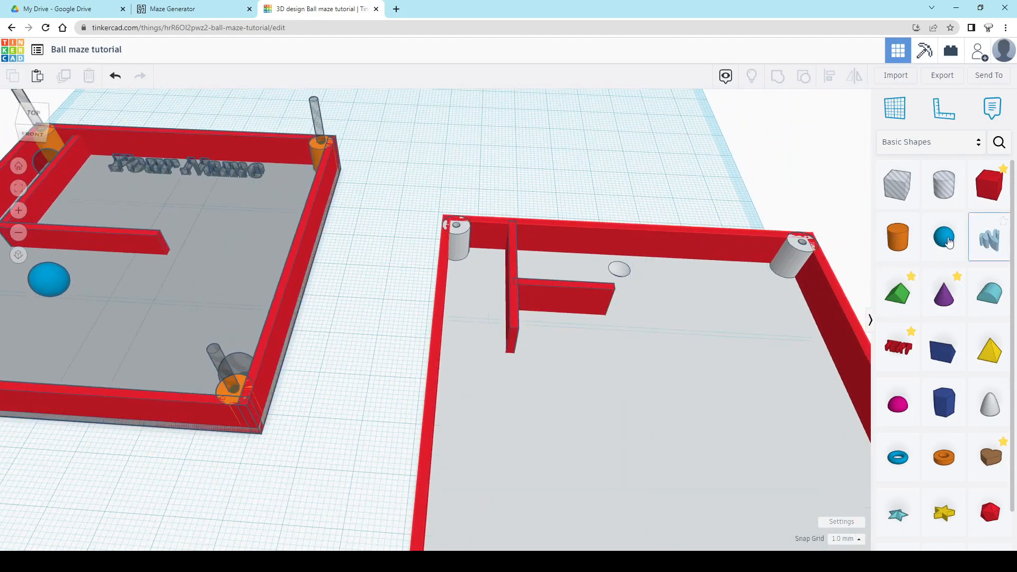
Place a sphere between the left outer wall and the first inner wall and size it to 7 mm.
{"action": "left_click", "coordinate": [486, 311]}
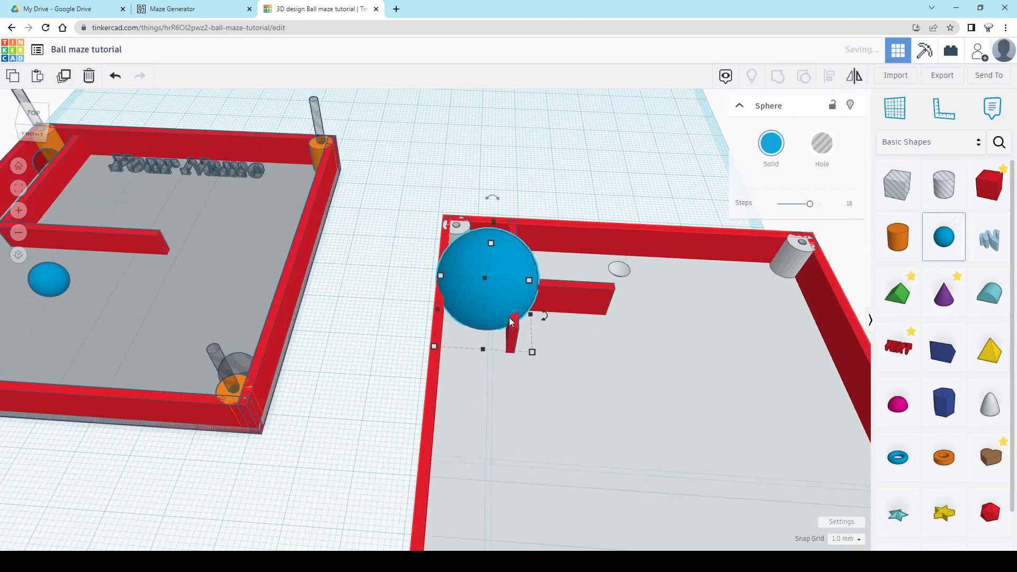
{"action": "left_click", "coordinate": [532, 352]}
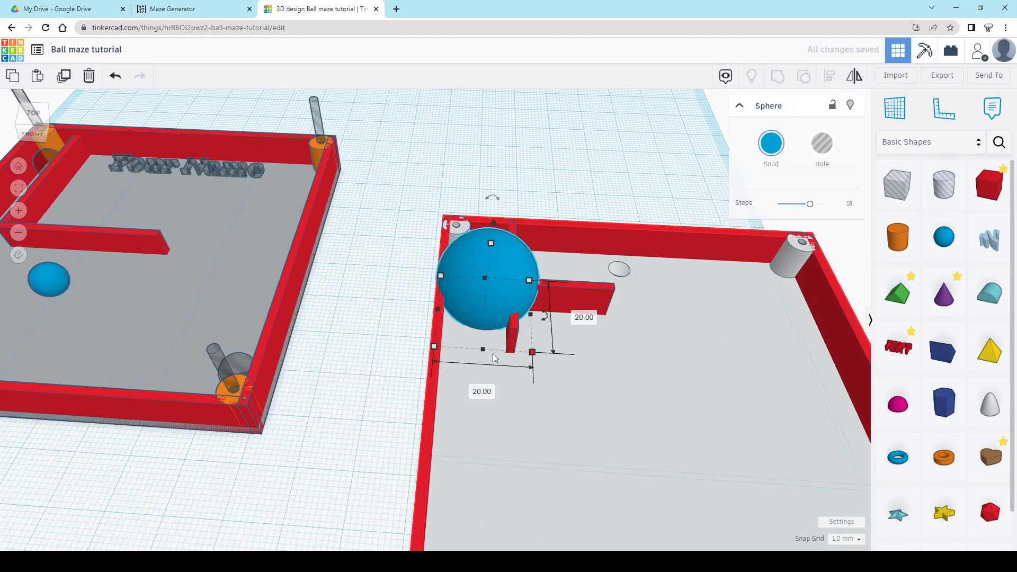
{"action": "left_click", "coordinate": [482, 392]}
{"action": "type", "text": "7"}
{"action": "key", "text": "Return"}
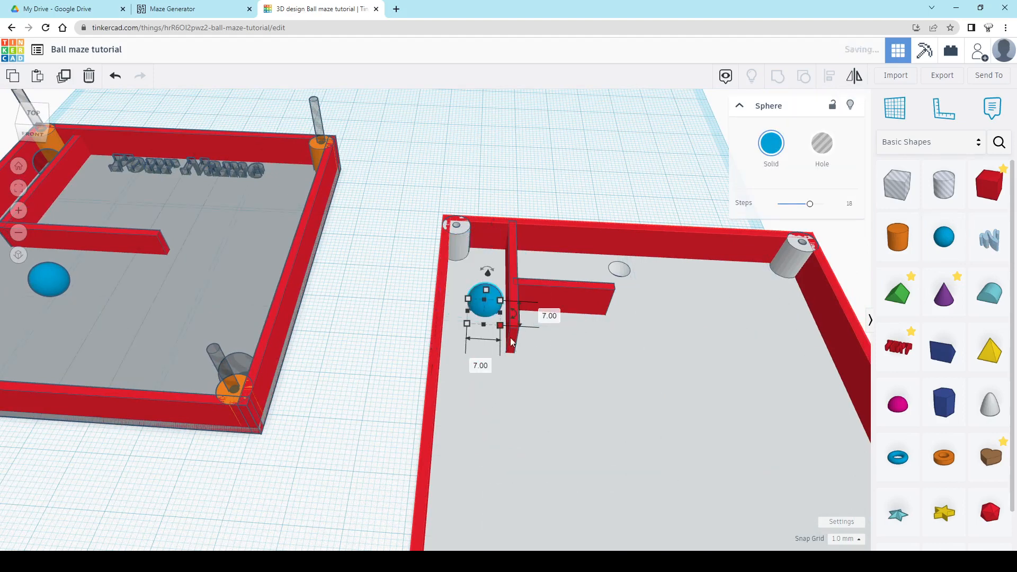
Move the 7 mm ball beside the left outer wall, just in front of the back-left corner post.
{"action": "left_click_drag", "start_coordinate": [496, 299], "coordinate": [476, 269]}
{"action": "scroll", "coordinate": [523, 244], "scroll_direction": "up", "scroll_amount": 2}
{"action": "scroll", "coordinate": [522, 252], "scroll_direction": "up", "scroll_amount": 1}
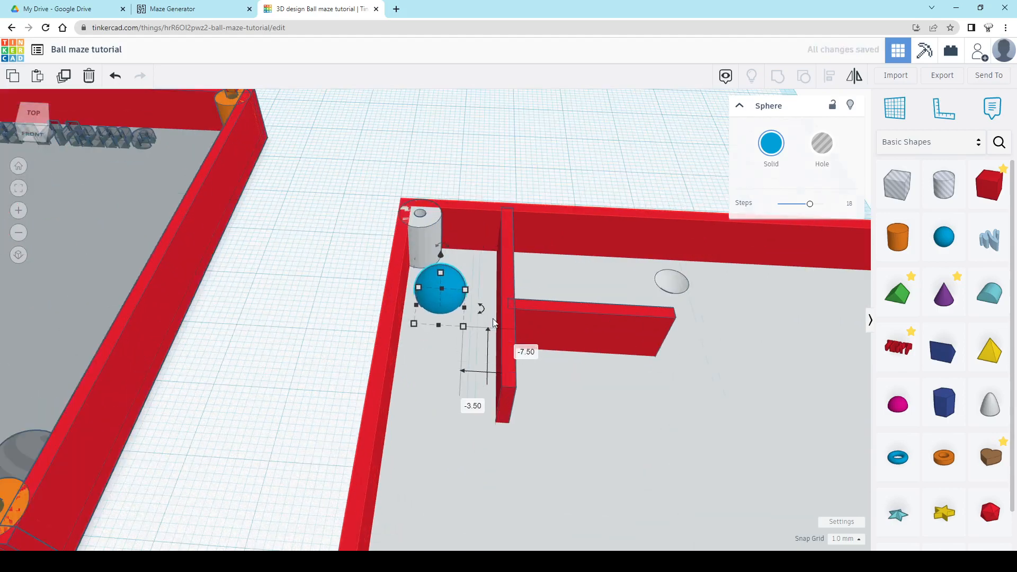
{"action": "right_click_drag", "start_coordinate": [504, 301], "coordinate": [512, 325]}
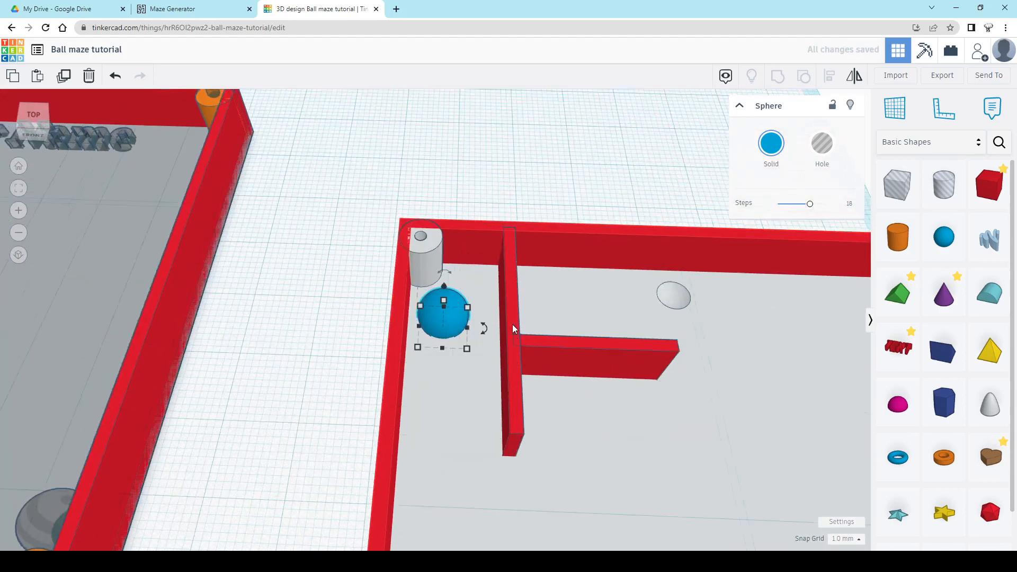
Shift the first inner wall left toward the ball to narrow the corridor to the ball's width.
{"action": "left_click", "coordinate": [513, 339]}
{"action": "left_click", "coordinate": [514, 320]}
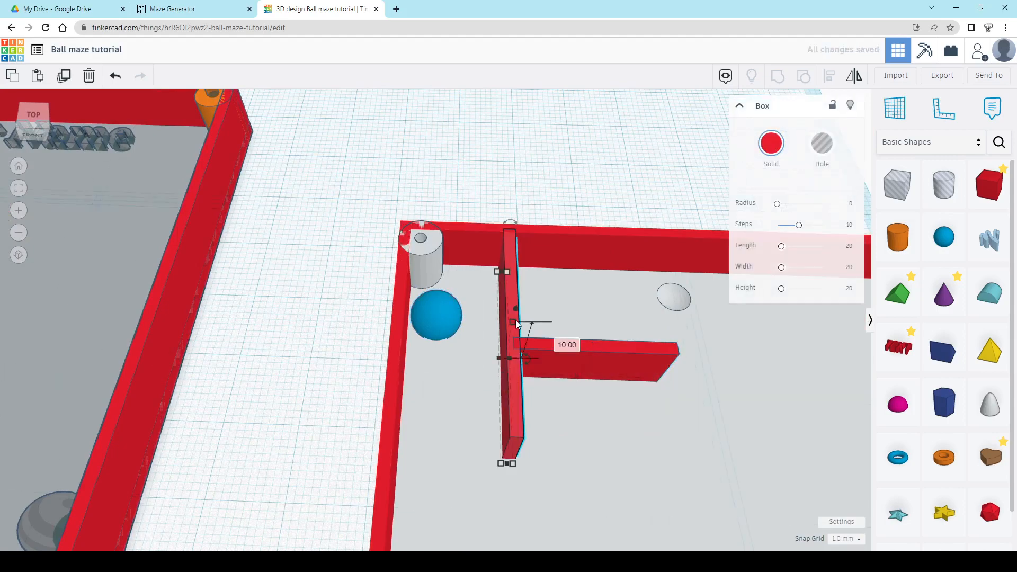
{"action": "key", "text": "Left"}
{"action": "key", "text": "Left"}
{"action": "key", "text": "Left"}
{"action": "key", "text": "Left"}
{"action": "key", "text": "Left"}
{"action": "key", "text": "Left"}
{"action": "key", "text": "Right"}
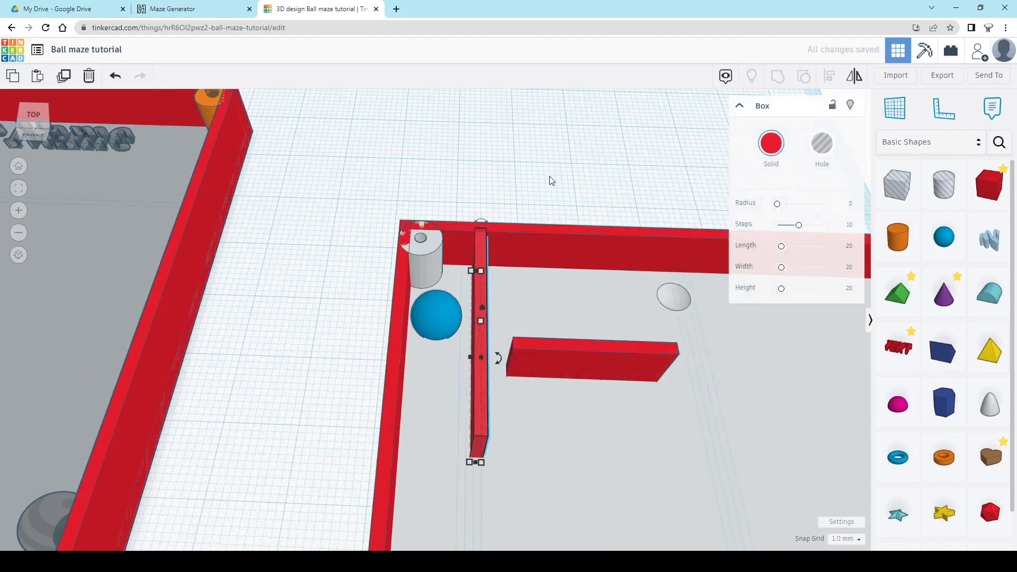
{"action": "left_click", "coordinate": [559, 187]}
Examine the ball's clearance in the corridor between the left outer wall and the first inner wall.
{"action": "scroll", "coordinate": [556, 212], "scroll_direction": "down", "scroll_amount": 8}
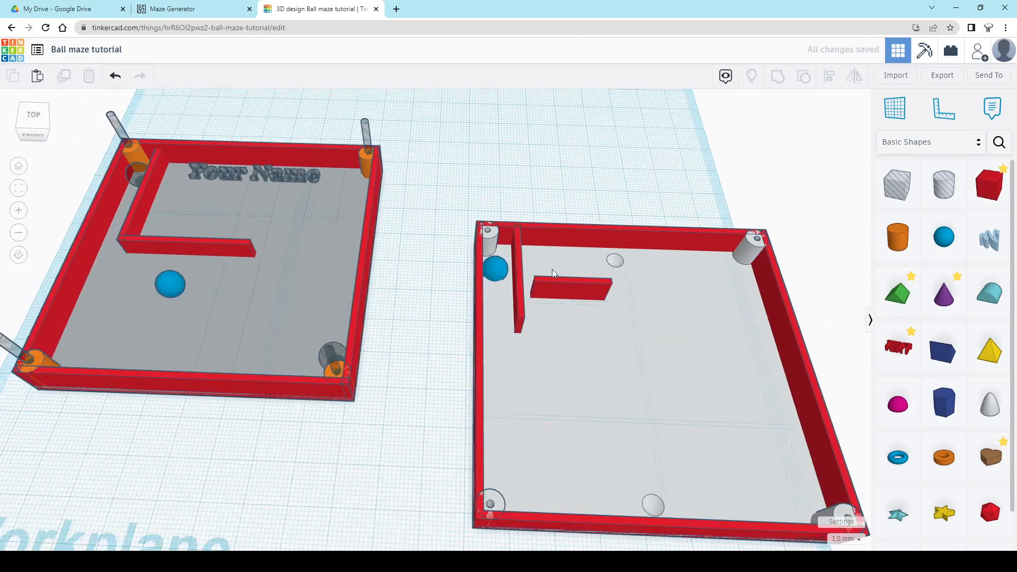
{"action": "right_click_drag", "start_coordinate": [510, 215], "coordinate": [441, 208]}
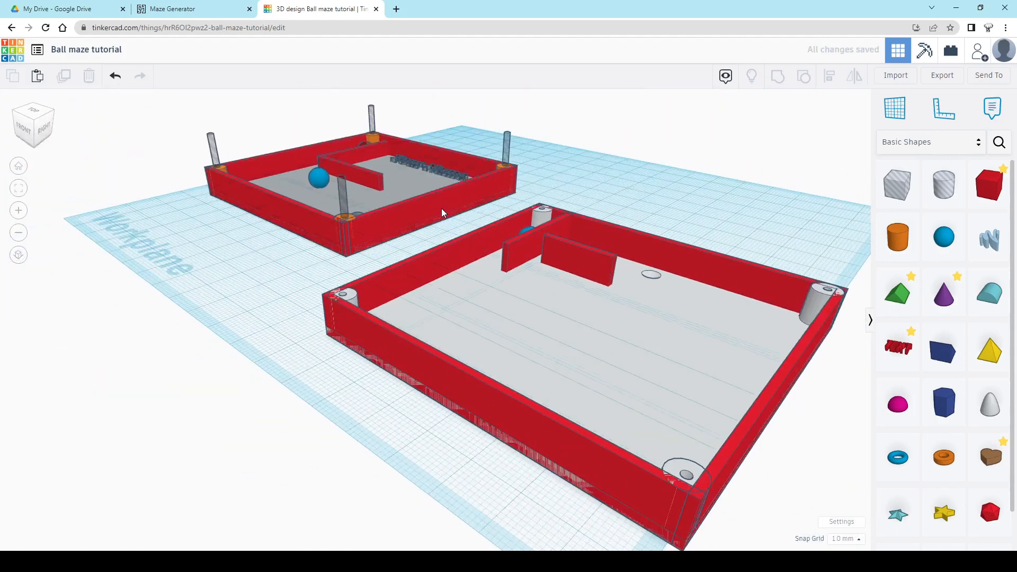
{"action": "scroll", "coordinate": [564, 238], "scroll_direction": "up", "scroll_amount": 3}
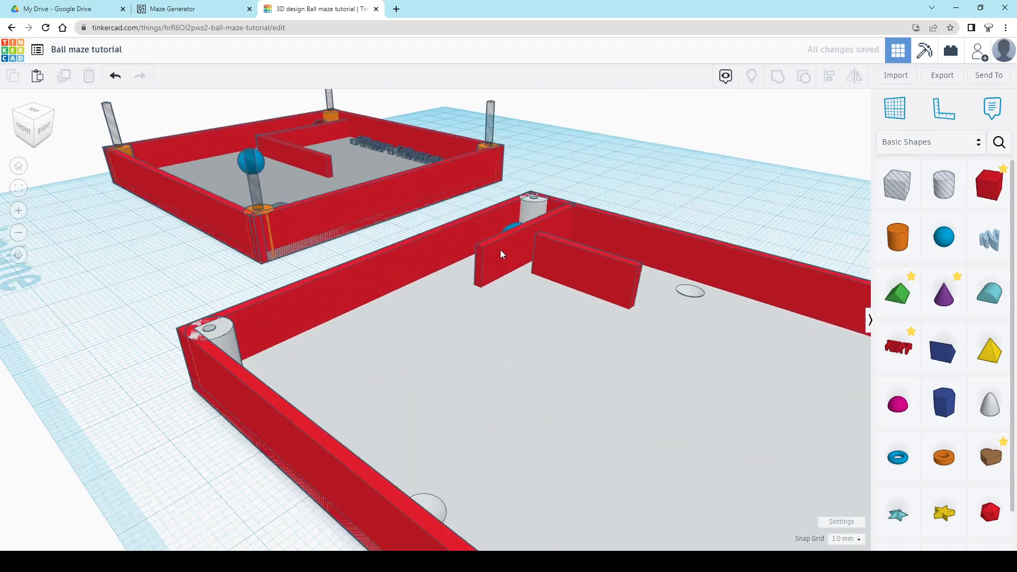
{"action": "scroll", "coordinate": [500, 249], "scroll_direction": "up", "scroll_amount": 5}
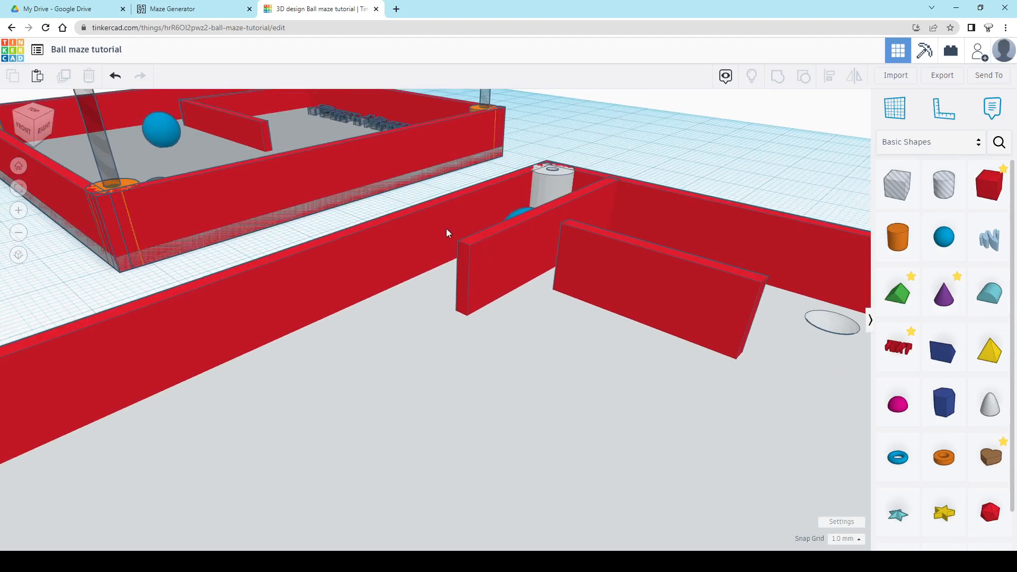
{"action": "left_click", "coordinate": [498, 243]}
{"action": "mouse_move", "coordinate": [549, 218]}
{"action": "left_mouse_down"}
{"action": "mouse_move", "coordinate": [545, 230]}
{"action": "mouse_move", "coordinate": [550, 207]}
{"action": "left_mouse_up"}
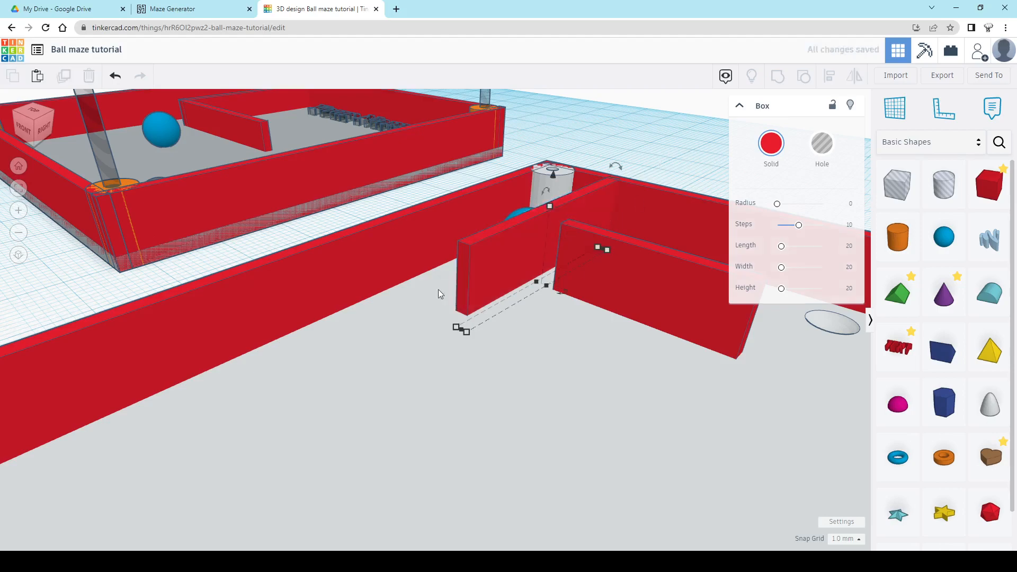
{"action": "left_click", "coordinate": [437, 291]}
{"action": "right_click_drag", "start_coordinate": [439, 291], "coordinate": [635, 395]}
{"action": "scroll", "coordinate": [665, 271], "scroll_direction": "down", "scroll_amount": 2}
{"action": "scroll", "coordinate": [664, 266], "scroll_direction": "down", "scroll_amount": 2}
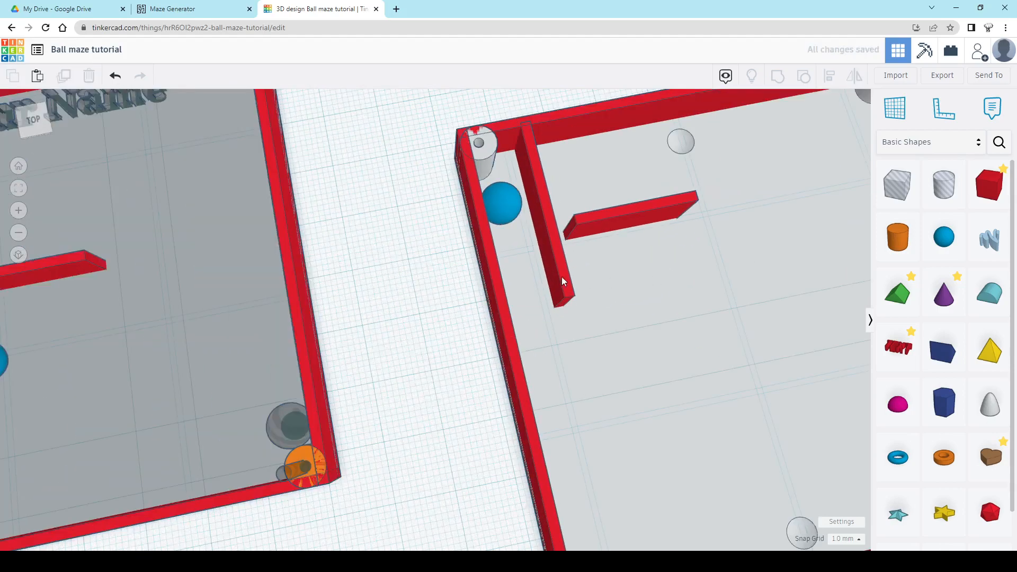
Move the detached perpendicular wall left until its end overlaps the first inner wall.
{"action": "middle_click_drag", "start_coordinate": [562, 276], "coordinate": [370, 275]}
{"action": "right_click_drag", "start_coordinate": [499, 295], "coordinate": [485, 270]}
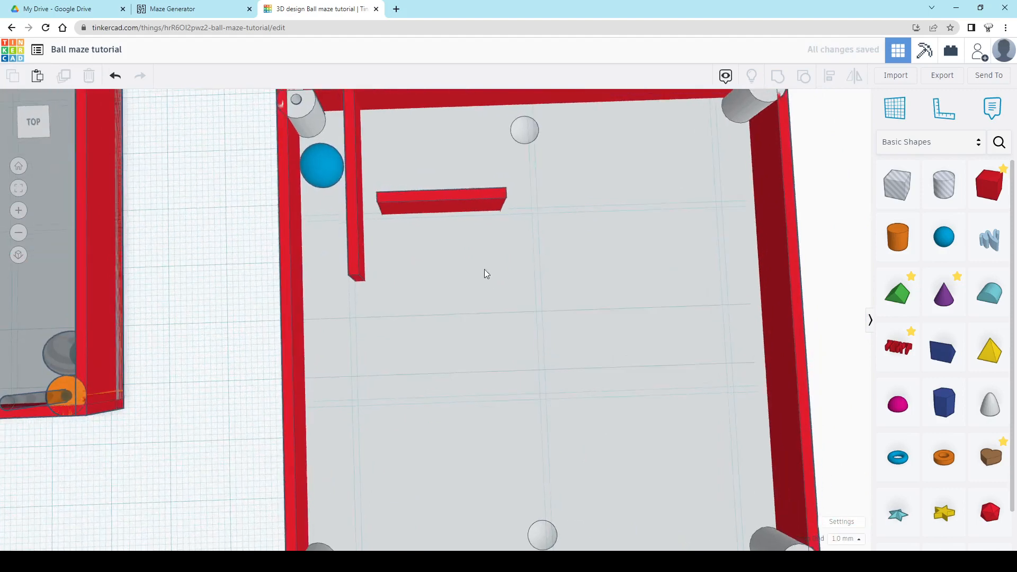
{"action": "left_click", "coordinate": [467, 207]}
{"action": "scroll", "coordinate": [500, 254], "scroll_direction": "up", "scroll_amount": 3}
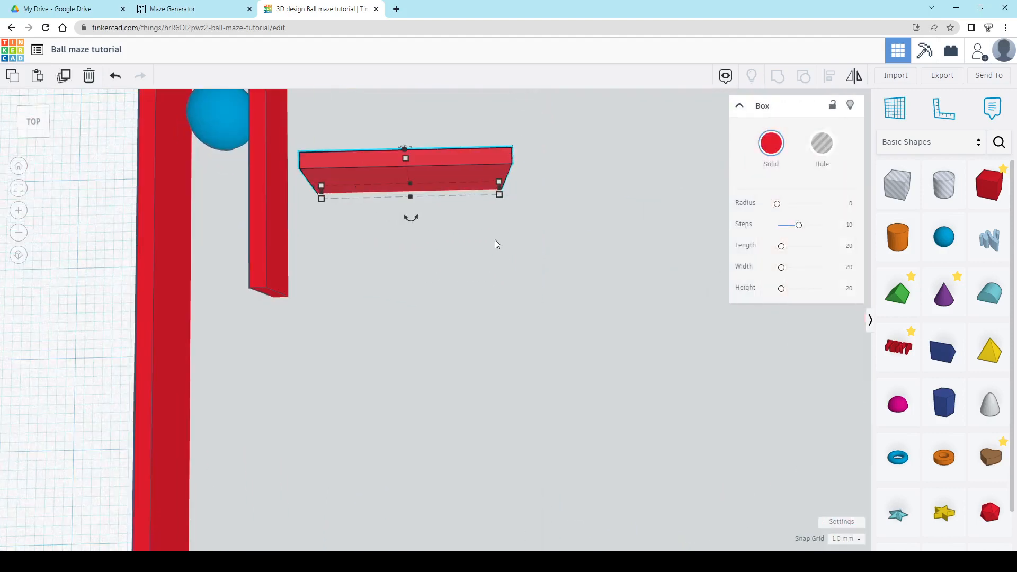
{"action": "middle_click_drag", "start_coordinate": [494, 242], "coordinate": [466, 305]}
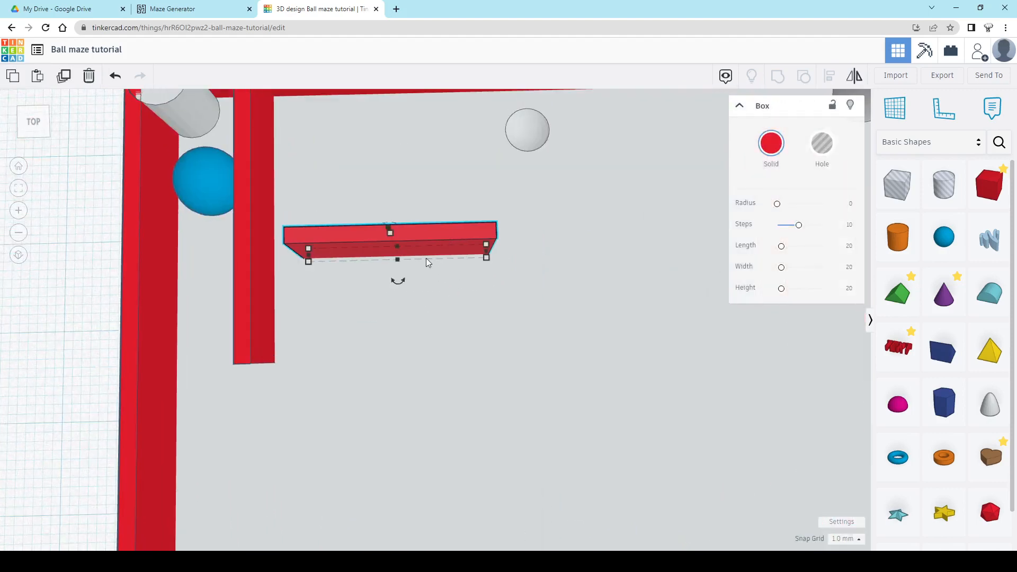
{"action": "key", "text": "Left"}
{"action": "key", "text": "Left"}
{"action": "key", "text": "Left"}
{"action": "key", "text": "Left"}
{"action": "key", "text": "Left"}
{"action": "key", "text": "Left"}
{"action": "key", "text": "Left"}
{"action": "key", "text": "Left"}
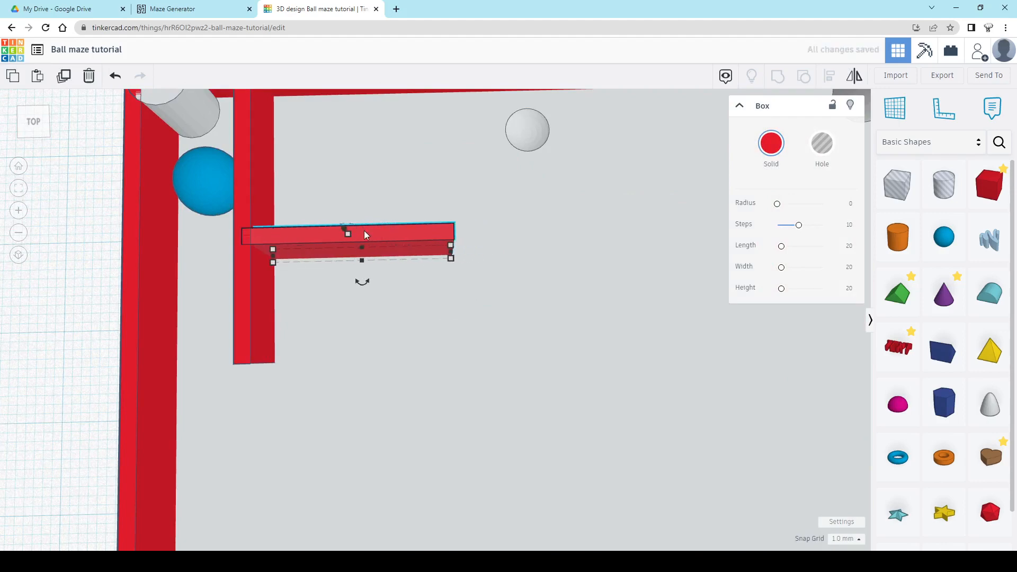
Duplicate the perpendicular wall, turn the copy 90 degrees and place it running forward from the wall's right end.
{"action": "left_click_drag", "start_coordinate": [363, 282], "coordinate": [304, 249]}
{"action": "left_click_drag", "start_coordinate": [368, 226], "coordinate": [432, 276]}
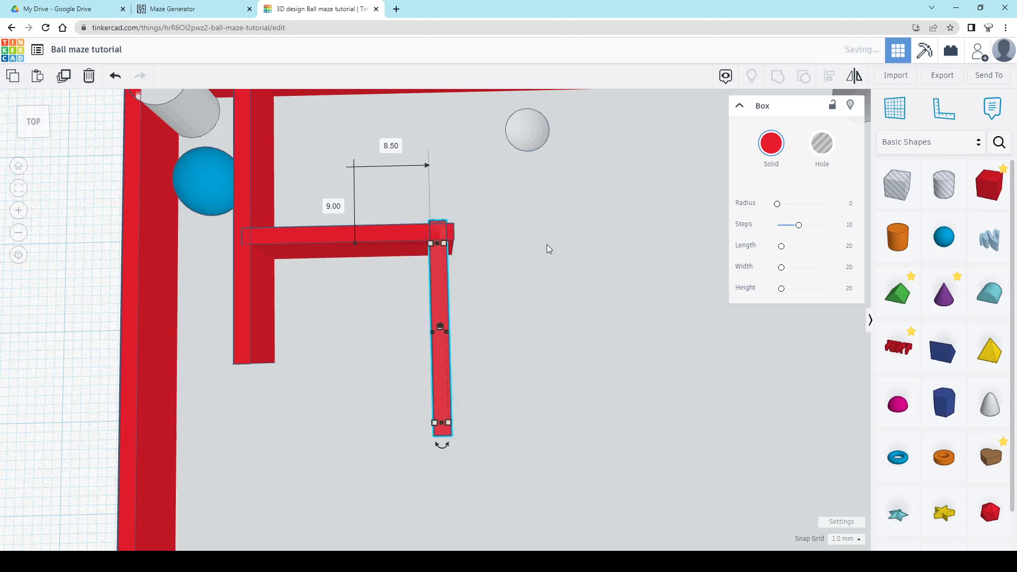
Align the rotated copy with the perpendicular wall so their right ends and back faces are flush at the corner.
{"action": "scroll", "coordinate": [543, 244], "scroll_direction": "up", "scroll_amount": 5}
{"action": "right_click_drag", "start_coordinate": [540, 244], "coordinate": [390, 285]}
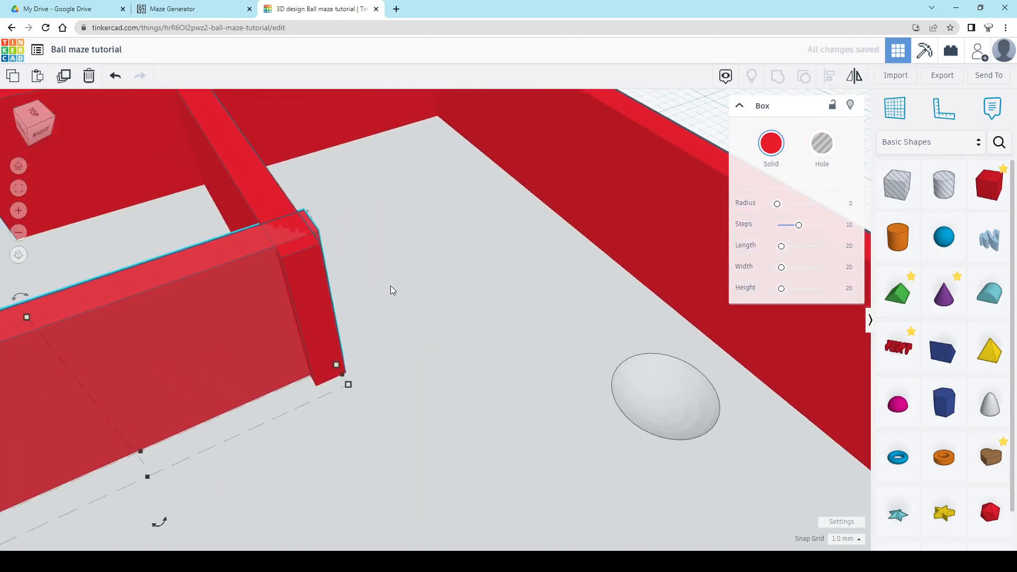
{"action": "left_click", "coordinate": [303, 273], "text": "shift"}
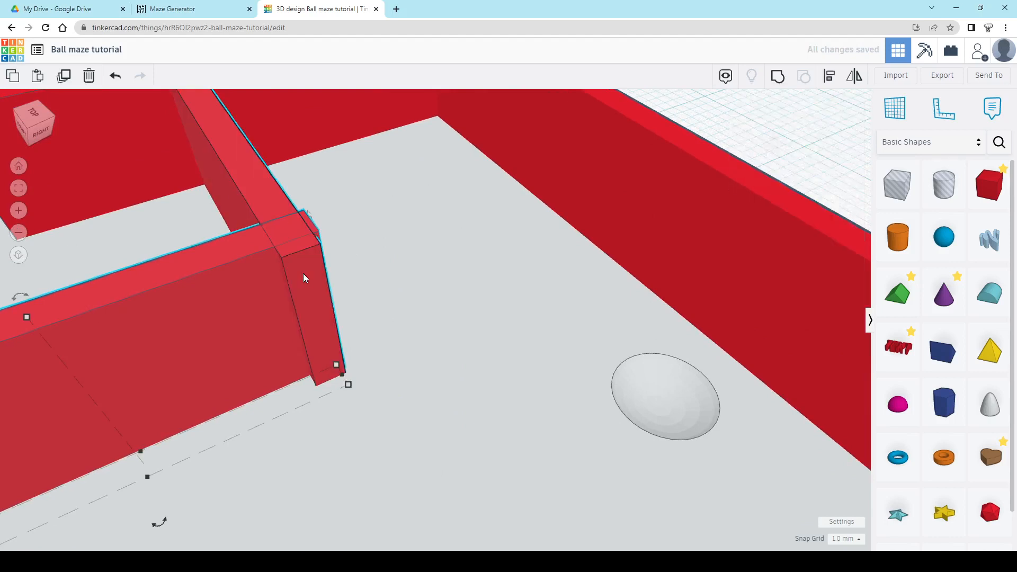
{"action": "left_click", "coordinate": [828, 79]}
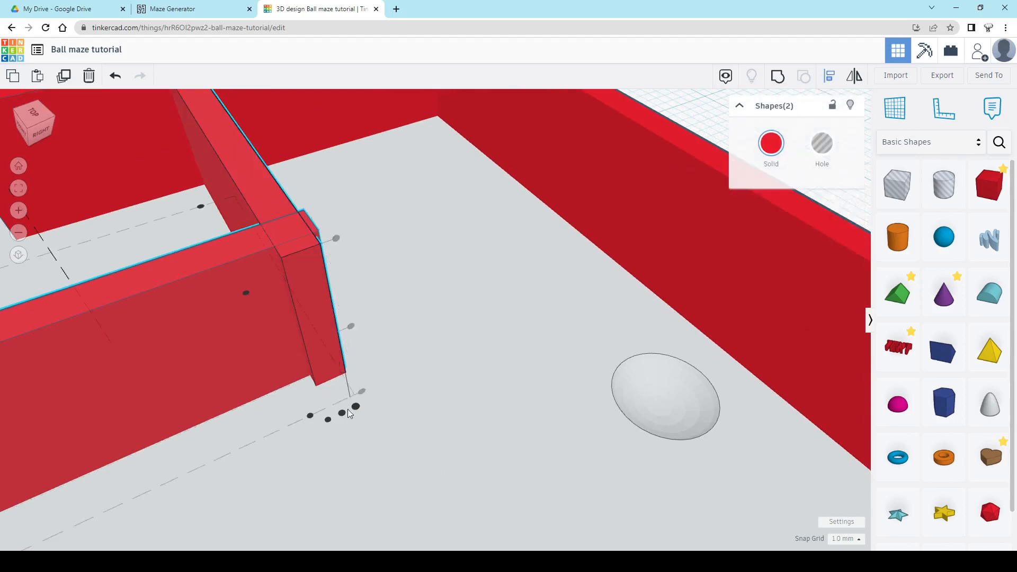
{"action": "right_click_drag", "start_coordinate": [347, 409], "coordinate": [334, 360]}
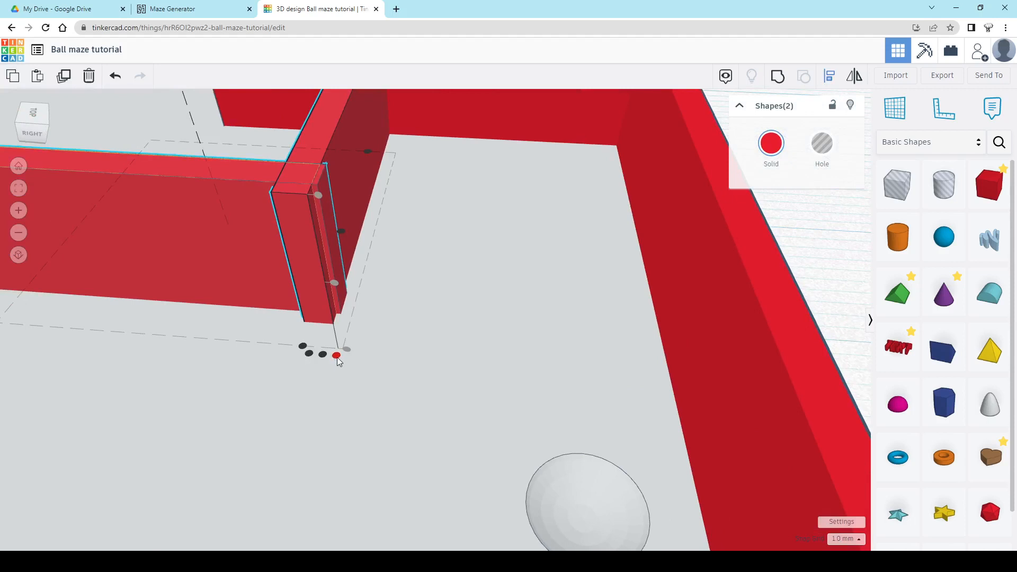
{"action": "left_click", "coordinate": [337, 357]}
{"action": "right_click_drag", "start_coordinate": [358, 367], "coordinate": [268, 379]}
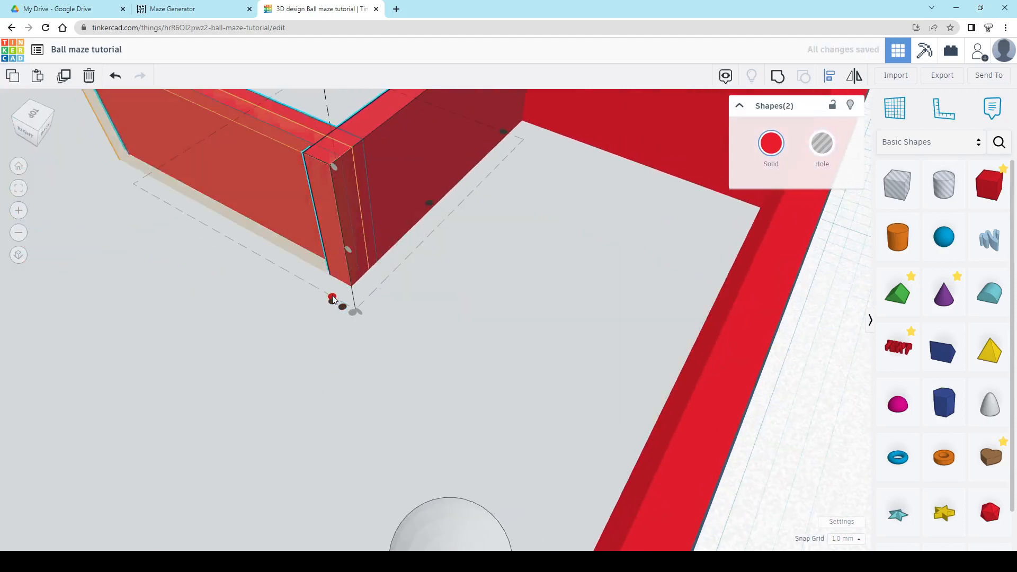
{"action": "left_click", "coordinate": [332, 299]}
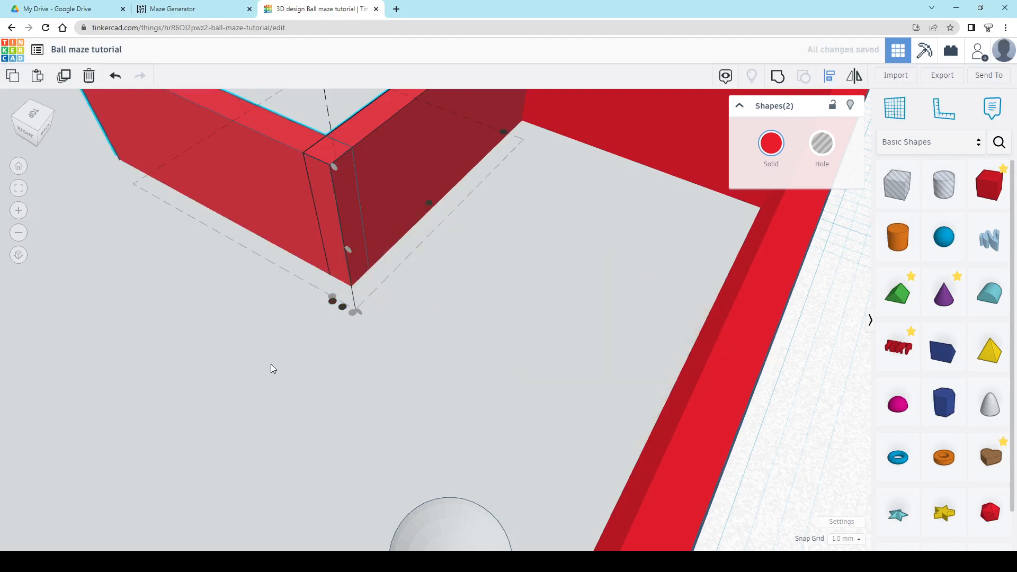
{"action": "right_click_drag", "start_coordinate": [276, 336], "coordinate": [612, 338]}
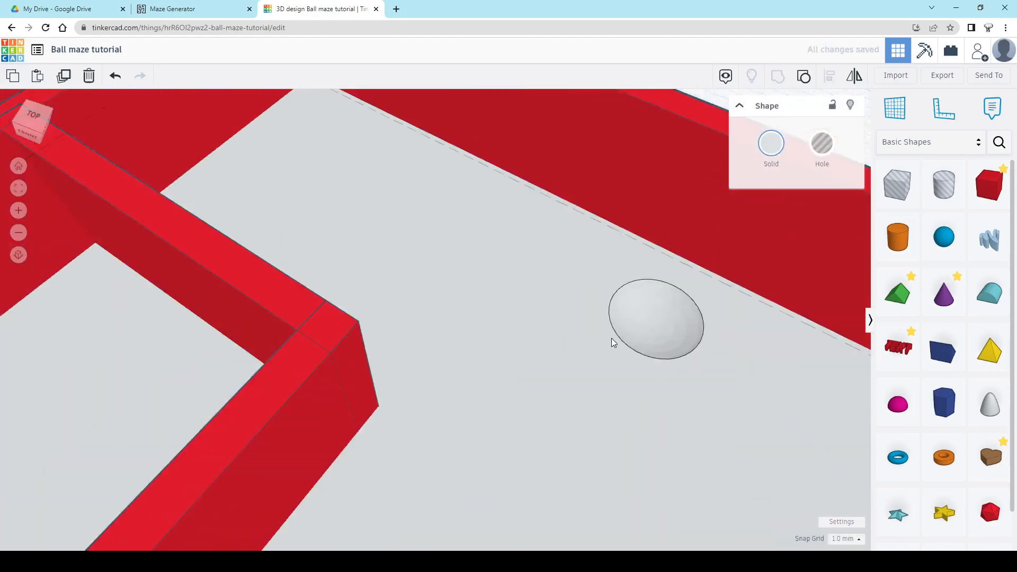
Select the new inner wall running forward from the aligned corner.
{"action": "scroll", "coordinate": [611, 338], "scroll_direction": "down", "scroll_amount": 5}
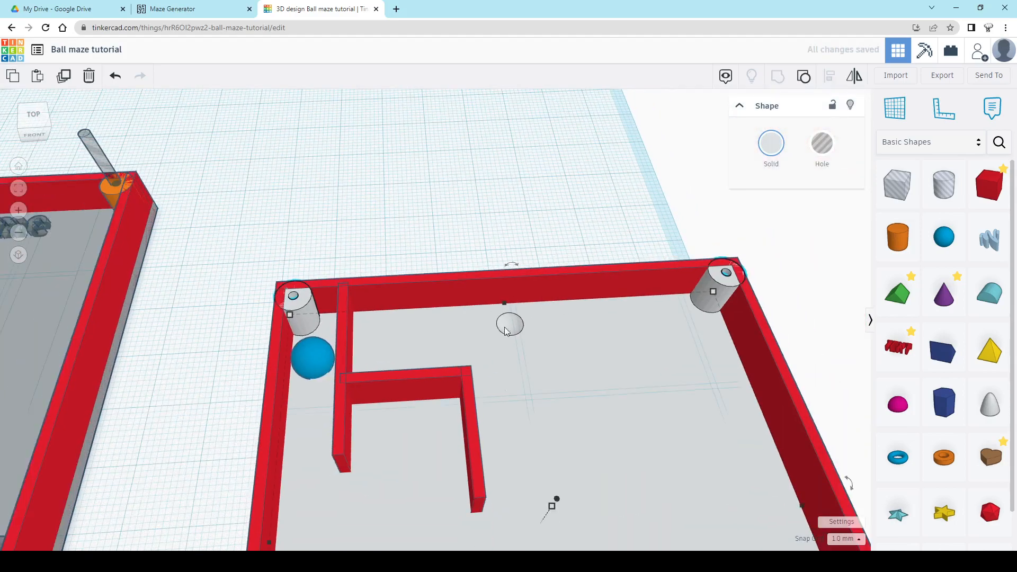
{"action": "right_click_drag", "start_coordinate": [506, 332], "coordinate": [479, 328]}
{"action": "left_click", "coordinate": [477, 329]}
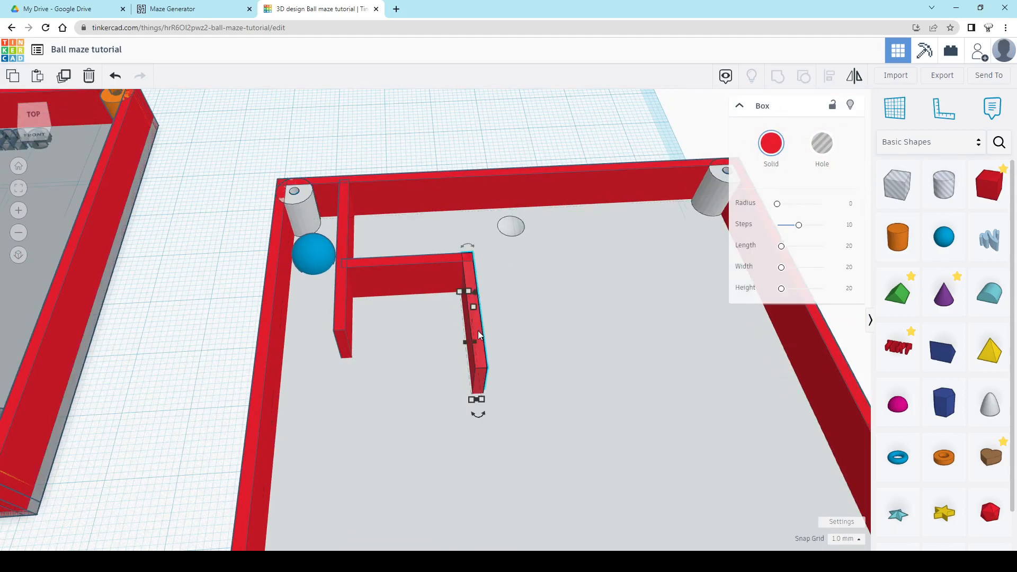
{"action": "scroll", "coordinate": [482, 327], "scroll_direction": "down", "scroll_amount": 2}
{"action": "scroll", "coordinate": [544, 332], "scroll_direction": "down", "scroll_amount": 3}
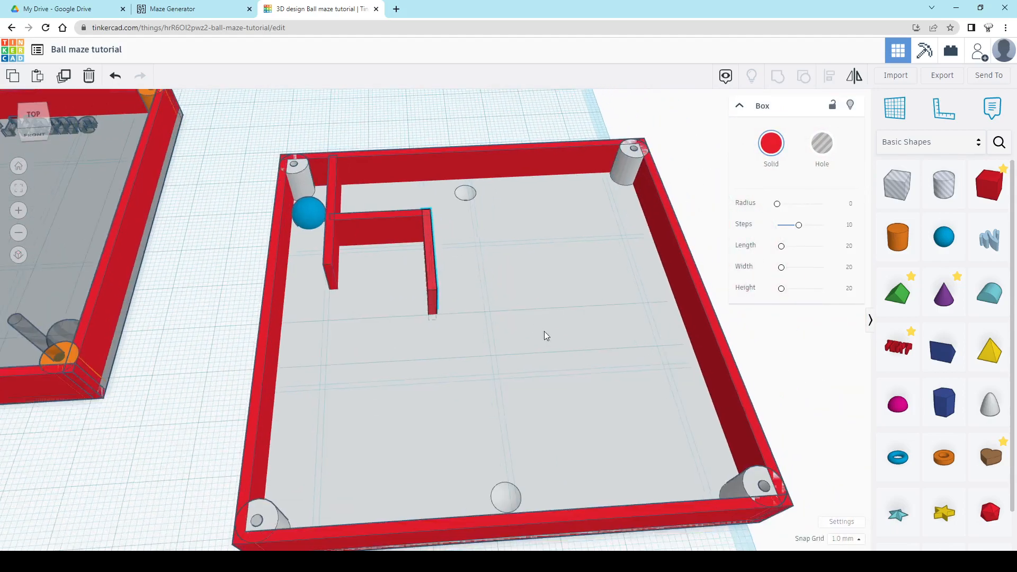
{"action": "right_click_drag", "start_coordinate": [544, 332], "coordinate": [570, 351]}
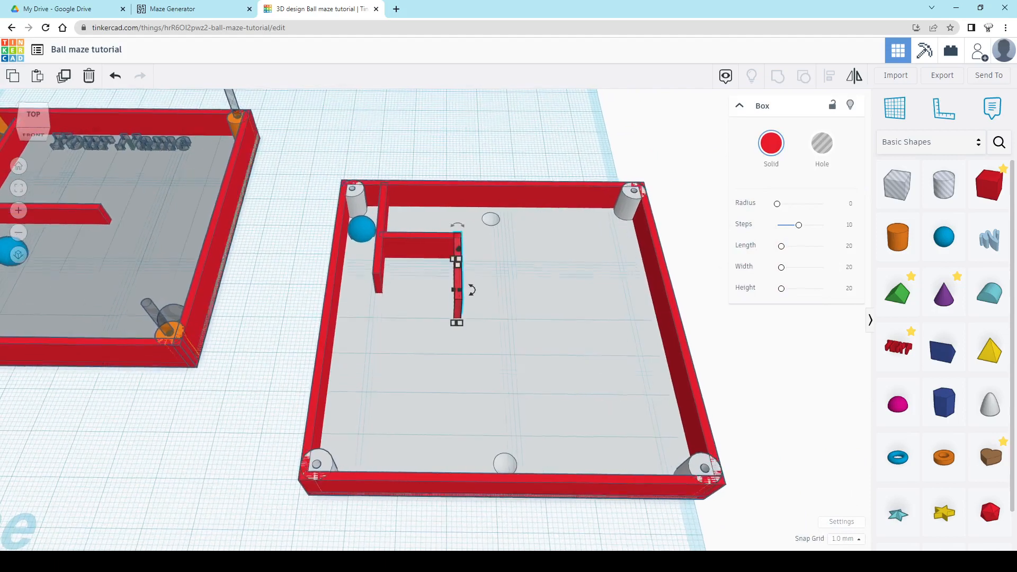